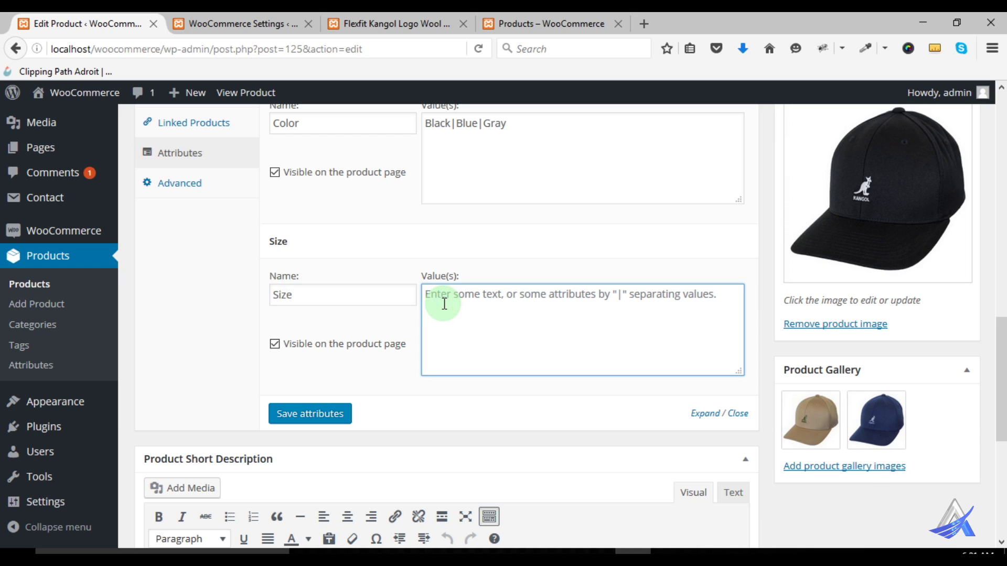
- Enter Small and Mediam, separated by |, as the first Size attribute values and try the spelling suggestions
text(SM)
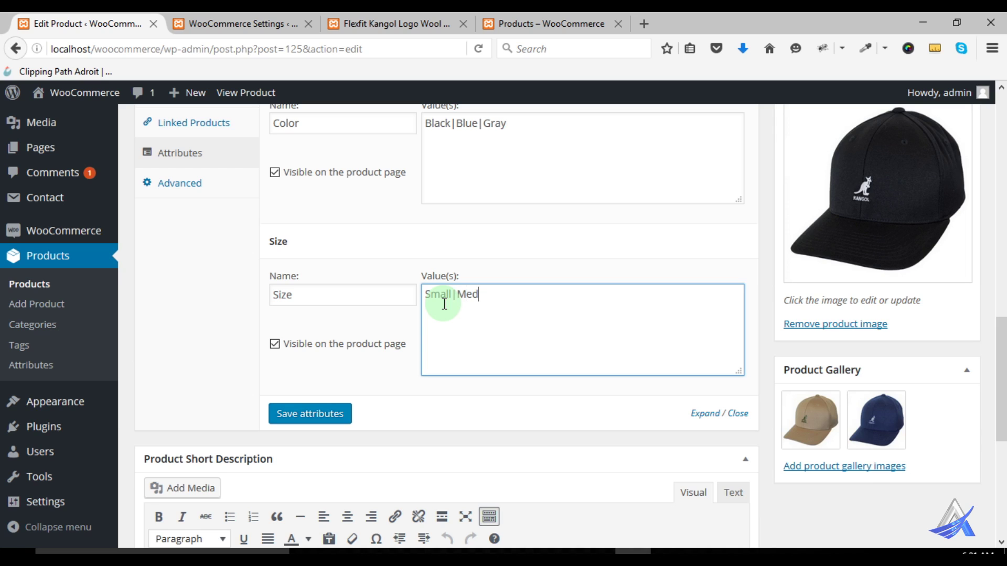
right_click(473, 292)
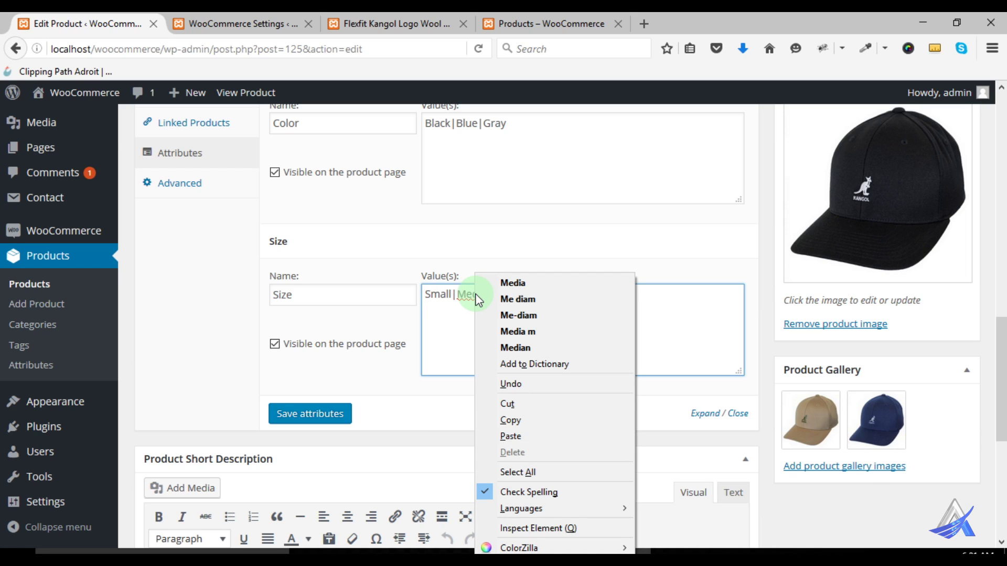
click(504, 347)
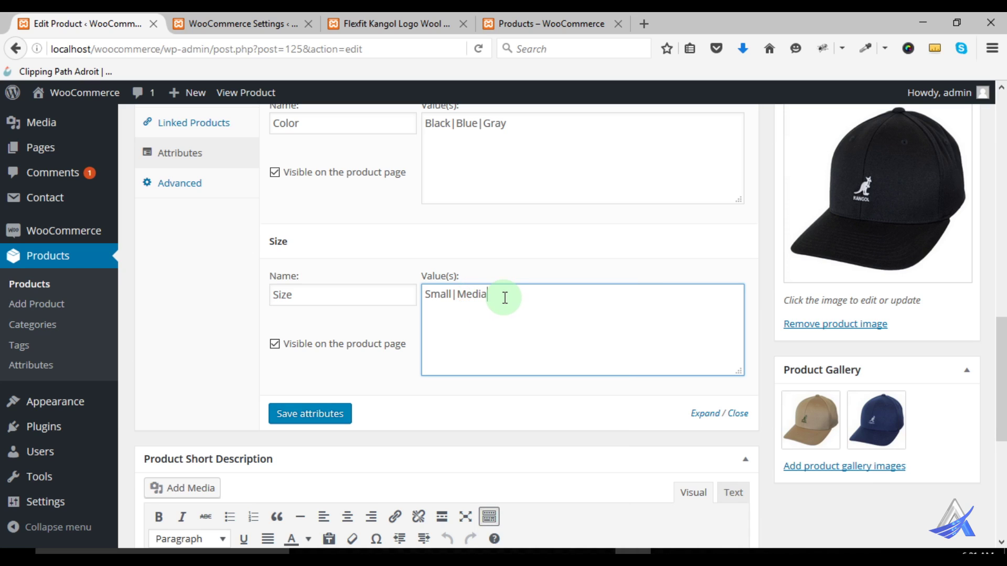
right_click(484, 295)
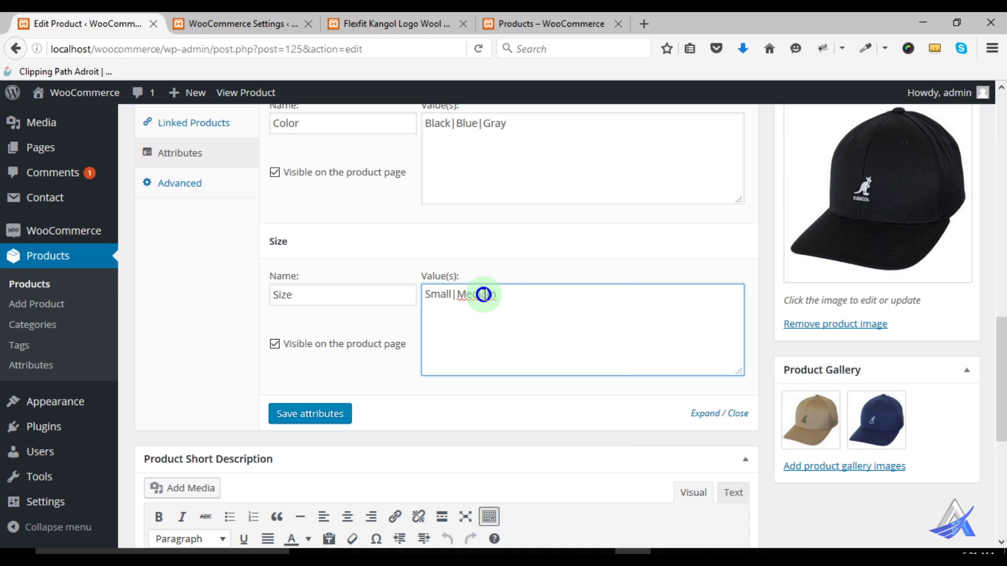
click(484, 295)
- Look up the correct spelling of "Mediam" with a Google search in a separate browser tab, and close that tab
double_click(483, 294)
key(ctrl+c)
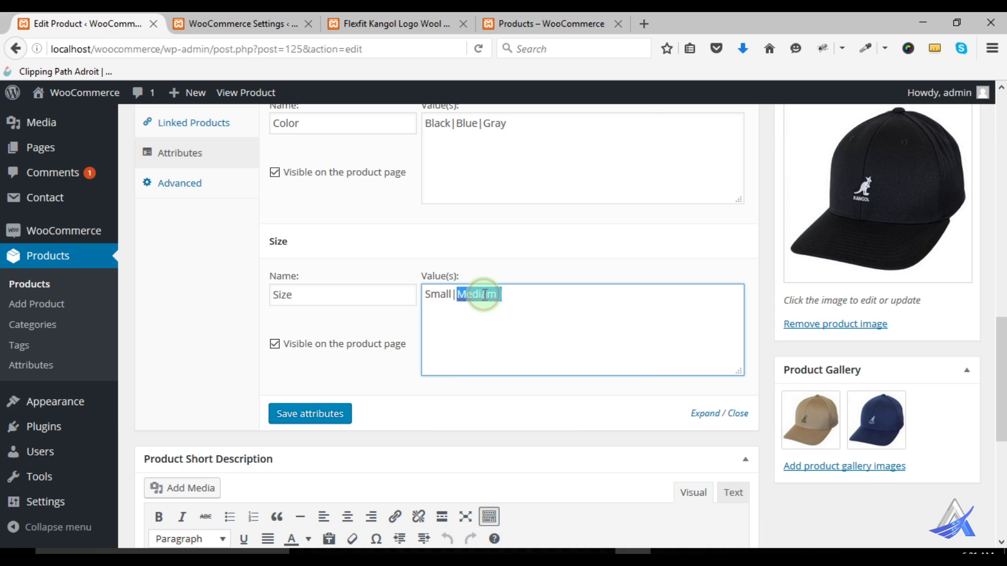
click(644, 25)
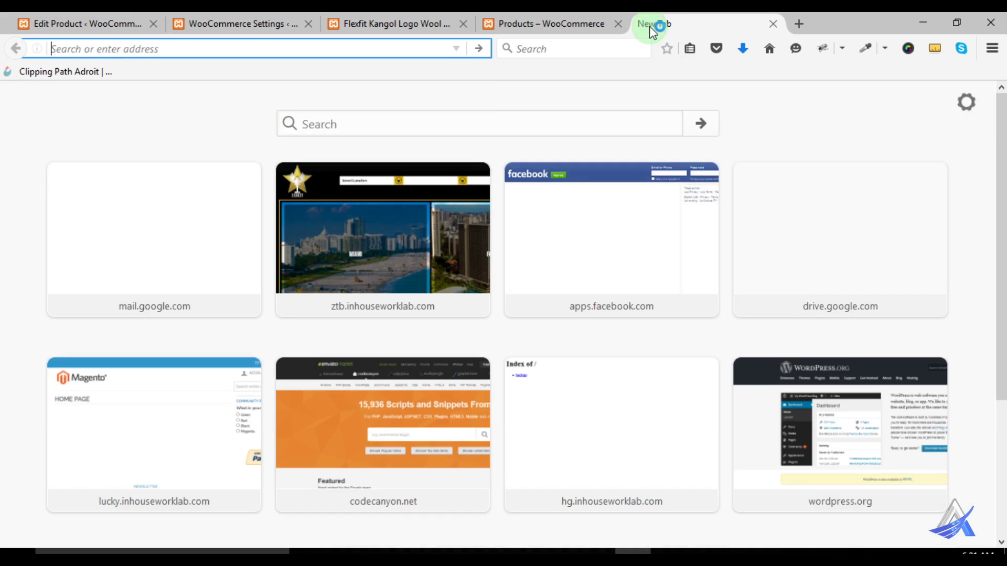
key(ctrl+v)
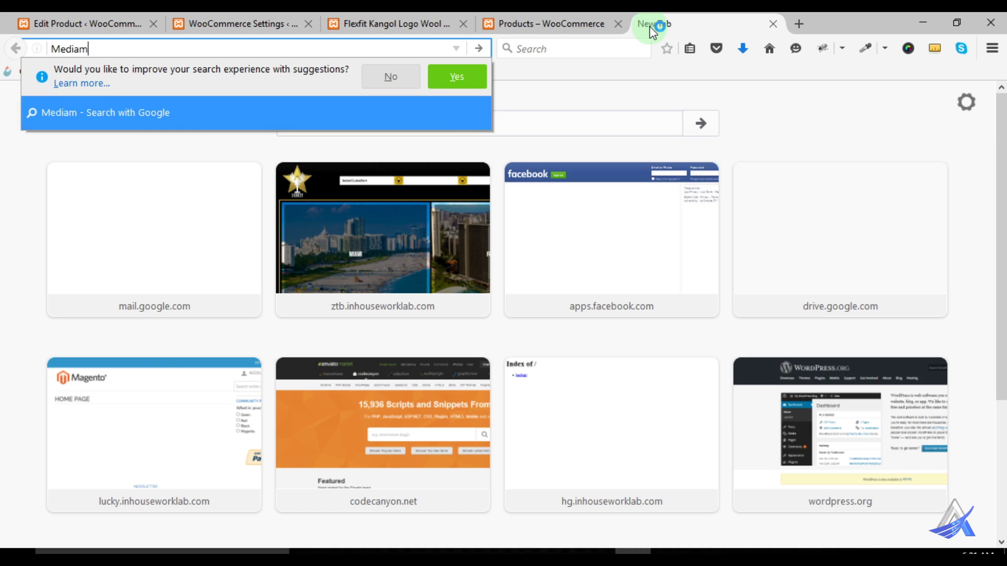
key(Return)
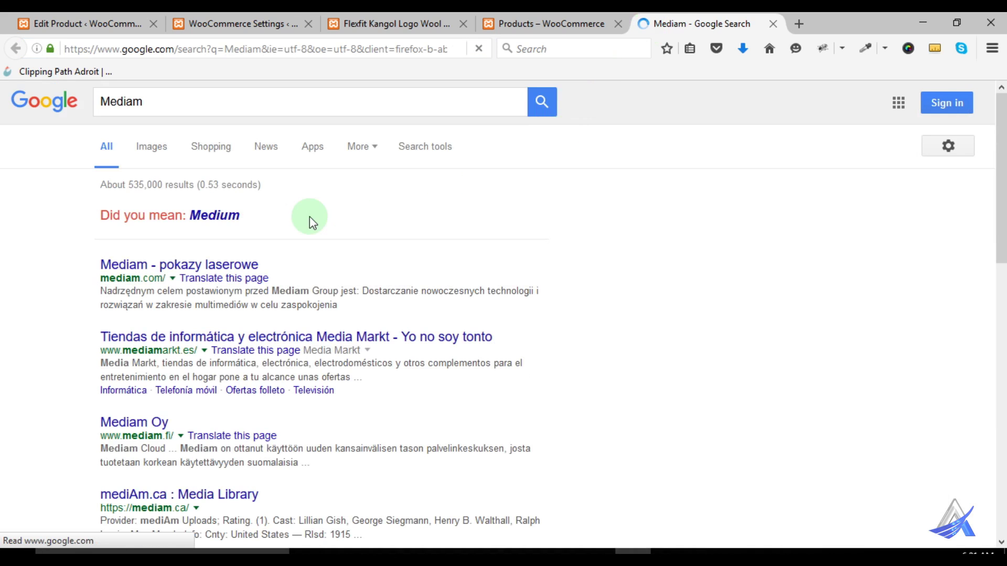
click(223, 215)
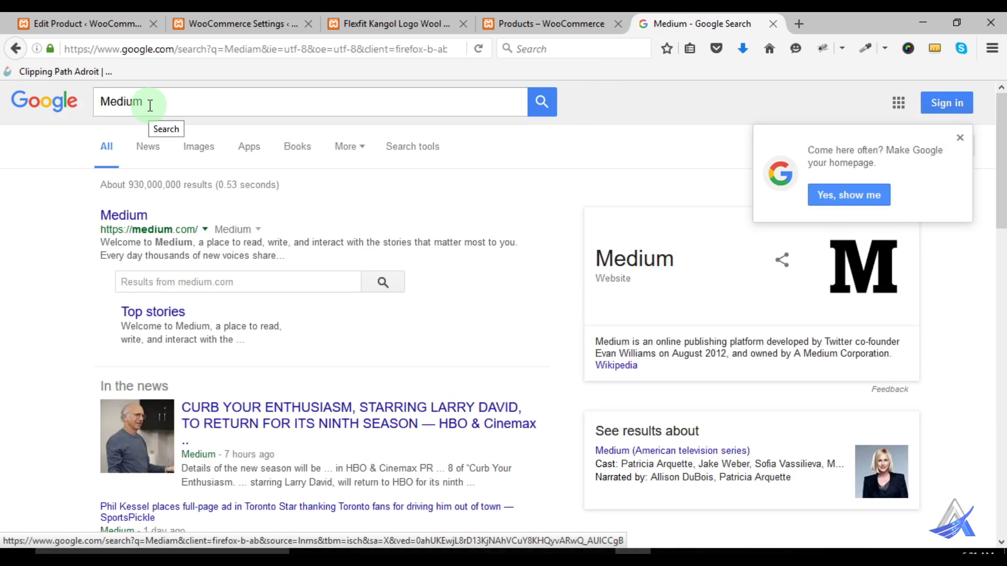
click(150, 106)
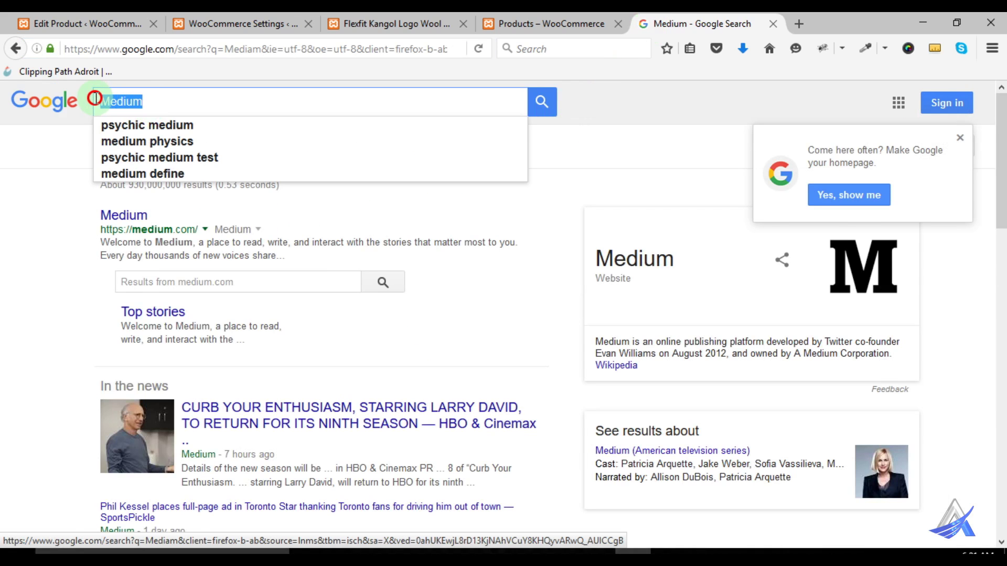
click(774, 25)
- Complete the Size attribute's values as Small|Medium|Large and save the attributes
click(540, 268)
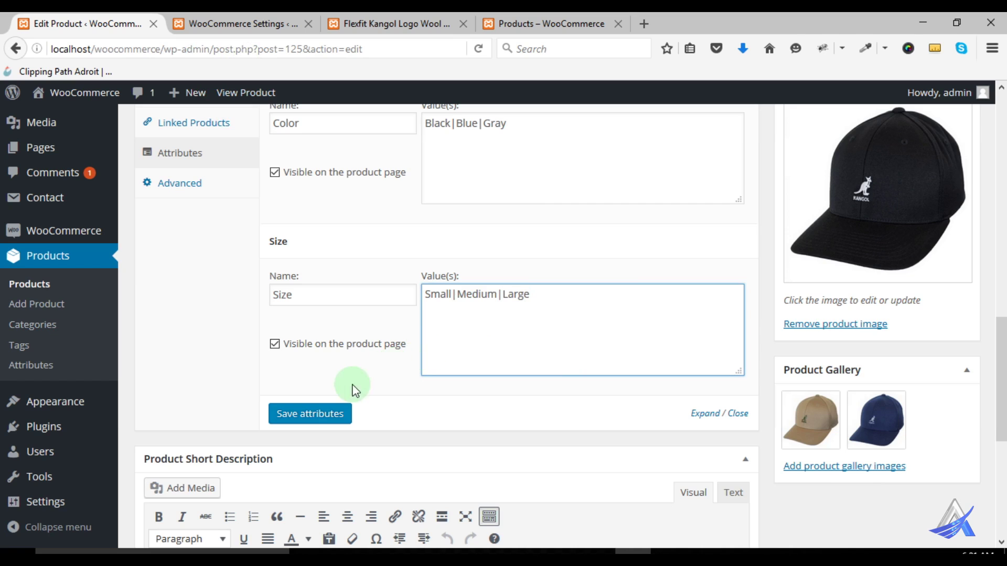
click(309, 415)
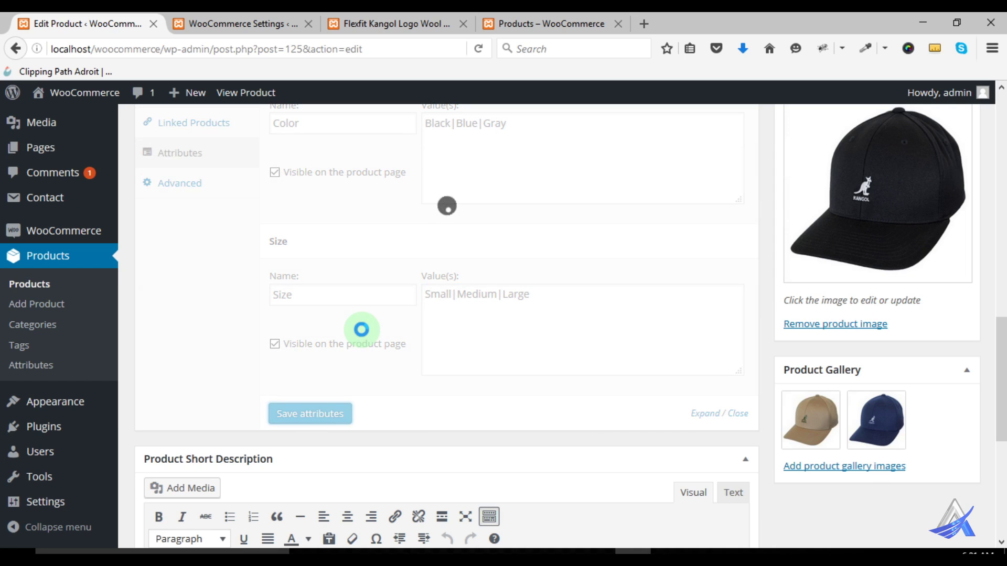
- Change the product type from simple to Variable product in the product data
scroll(363, 332, up, 5)
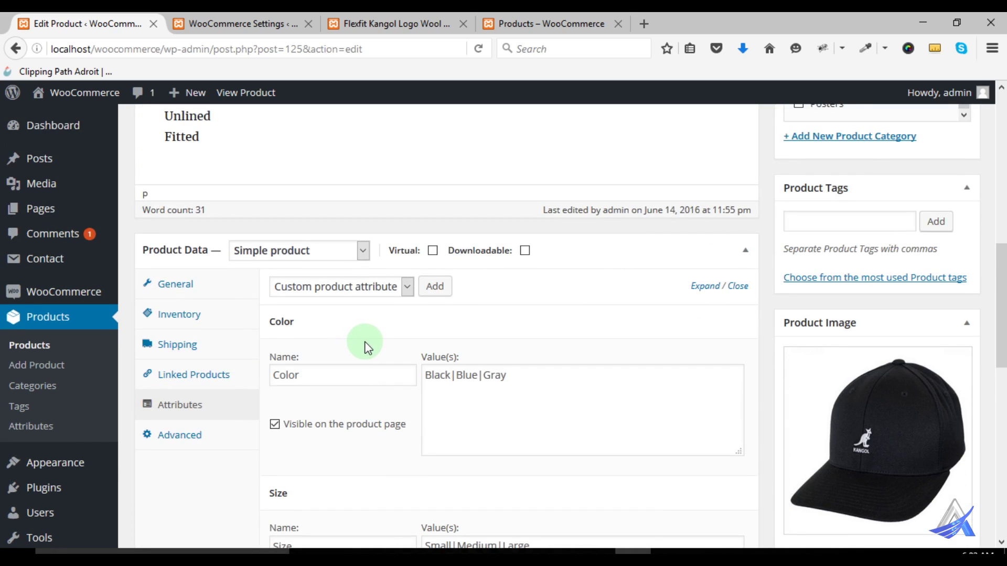
click(198, 443)
click(197, 406)
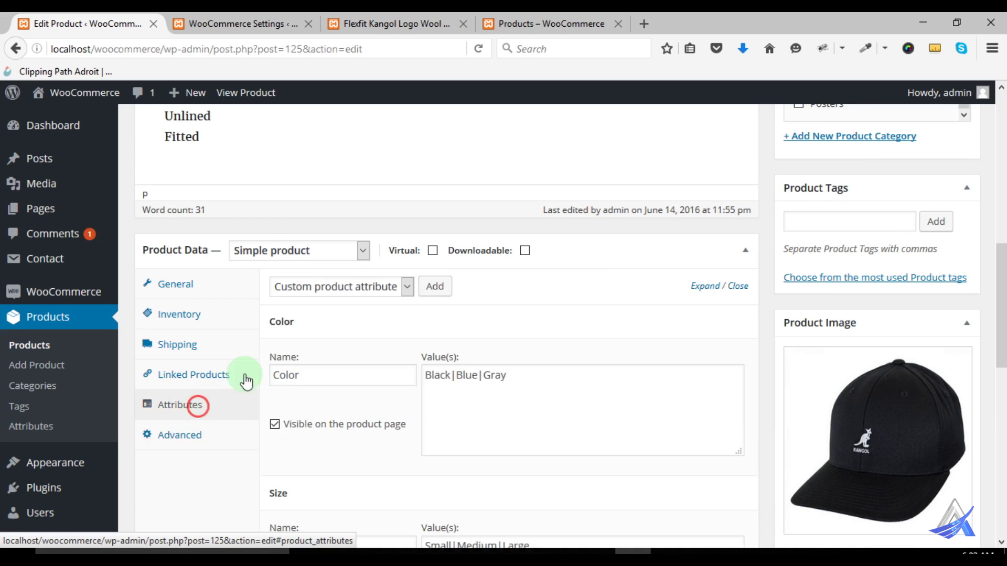
click(310, 253)
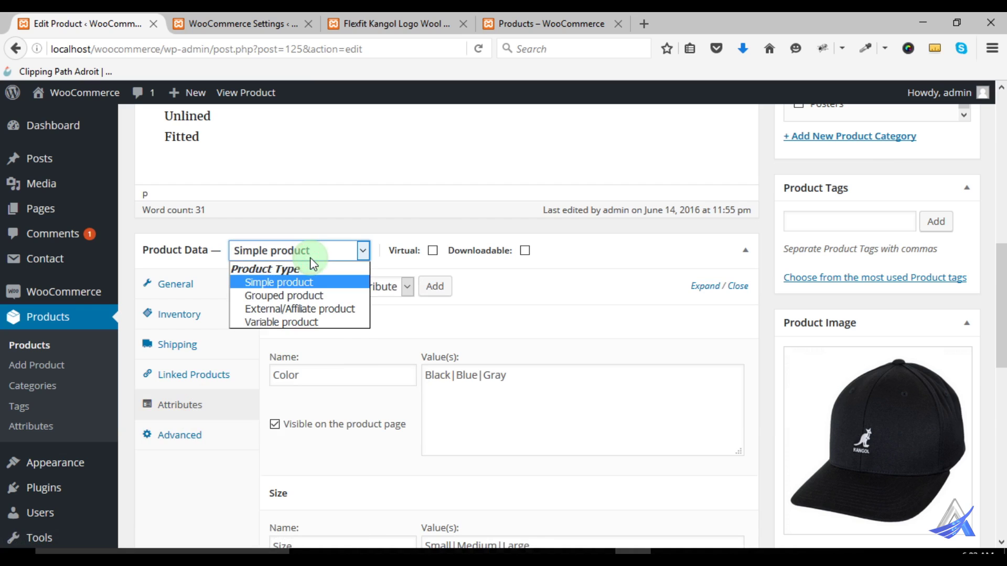
click(314, 322)
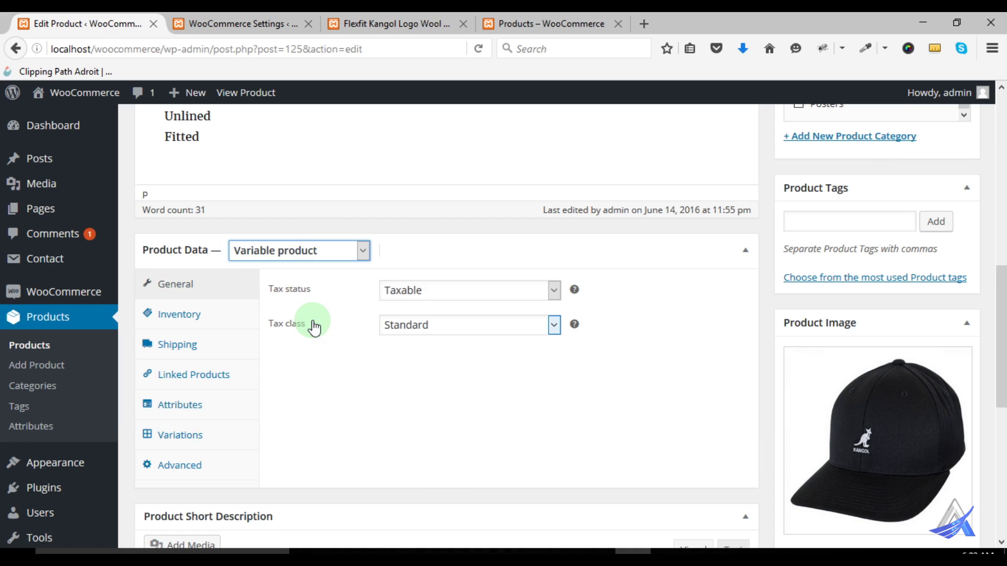
- Examine the Color and Size attribute options and the requirements for adding variations to the product
click(200, 411)
scroll(366, 387, down, 5)
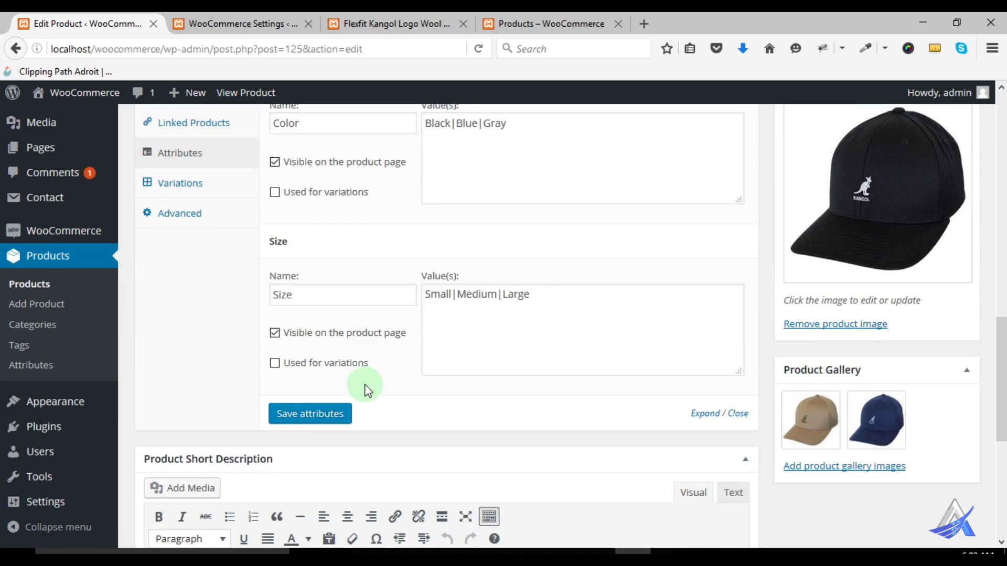
scroll(325, 366, up, 2)
click(198, 272)
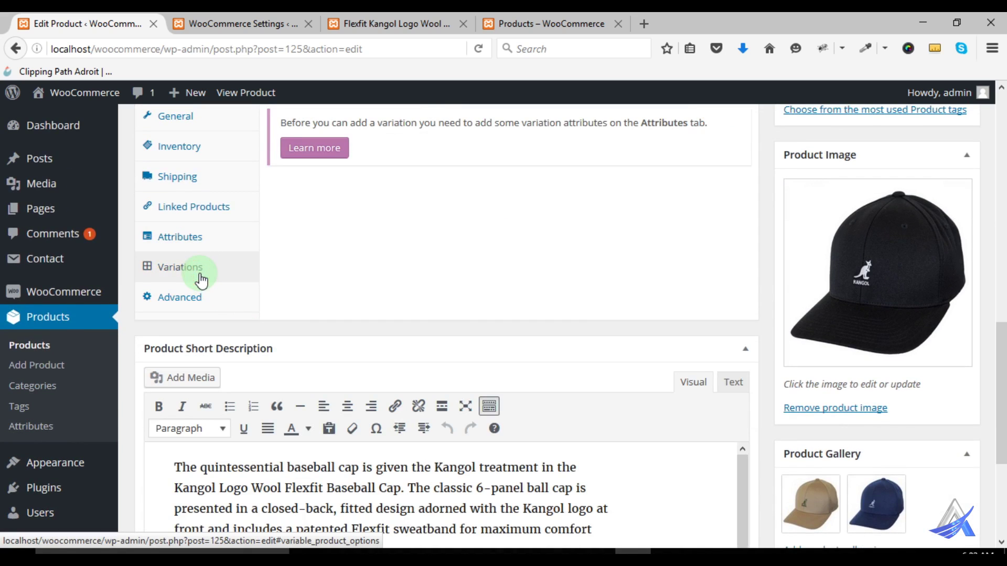
scroll(394, 321, up, 3)
scroll(391, 318, up, 1)
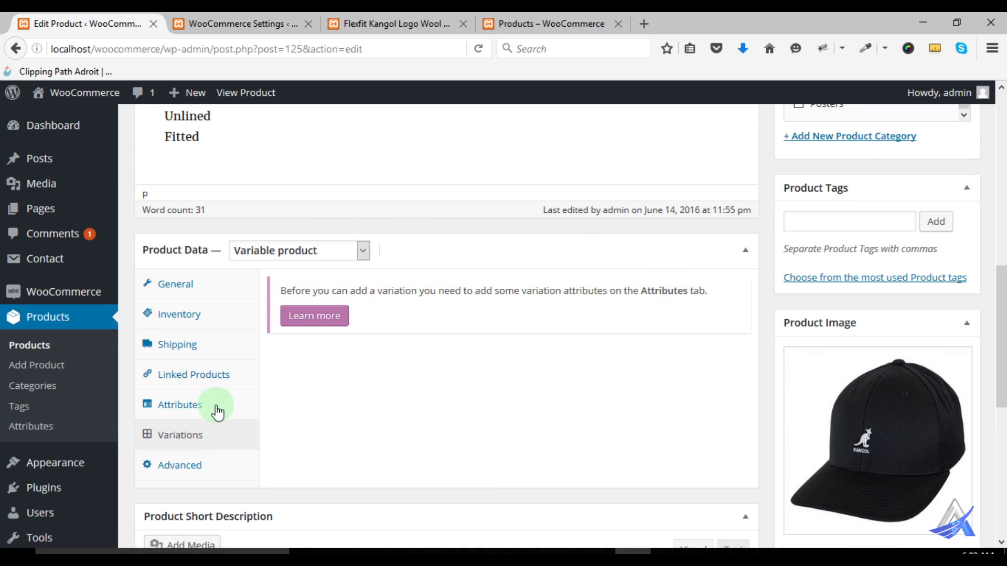
- Mark the Size attribute as used for variations and save the attributes
click(186, 404)
scroll(362, 389, down, 5)
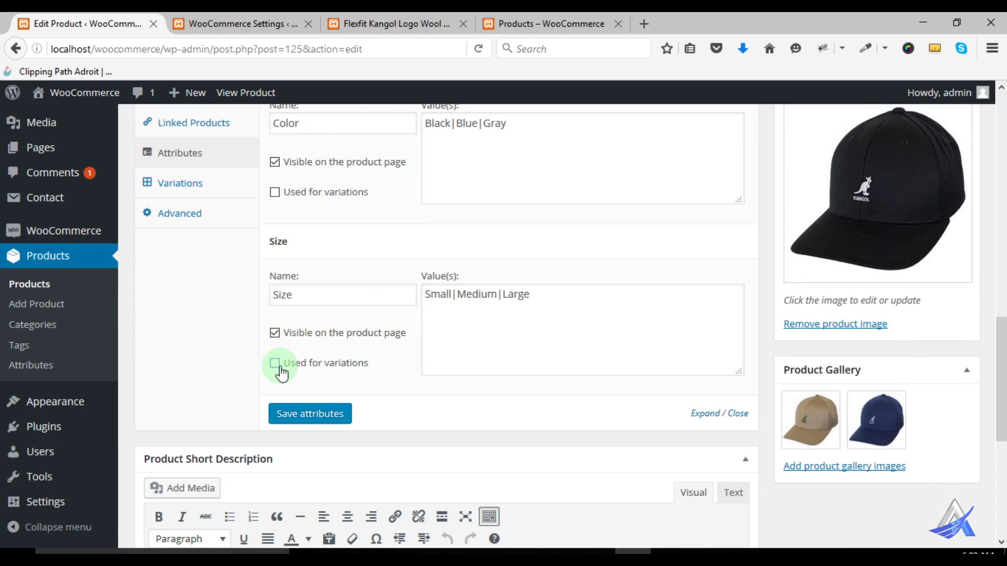
click(314, 368)
click(318, 413)
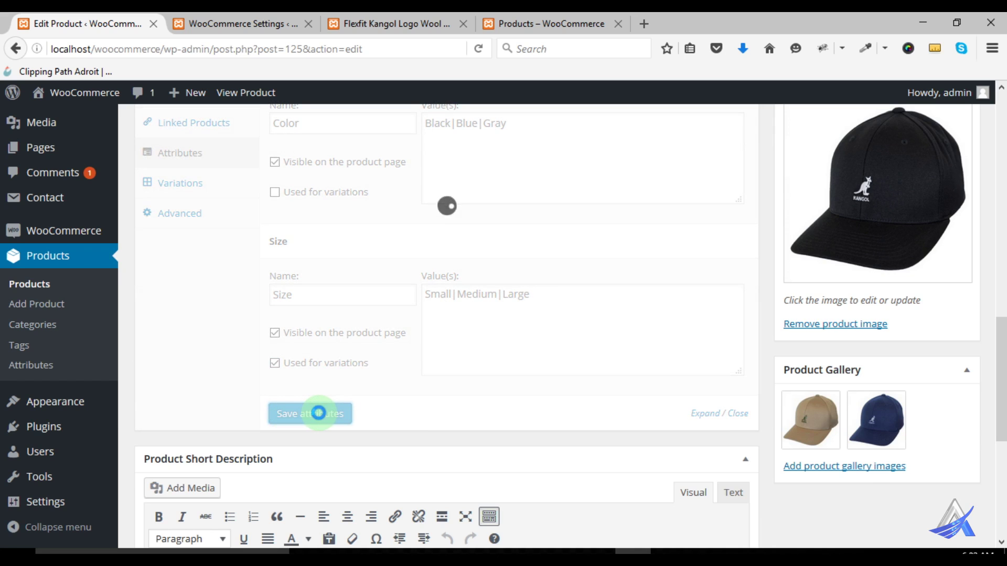
- Create variations from all attributes for the product and accept the confirmation dialogs
scroll(289, 314, up, 2)
click(189, 272)
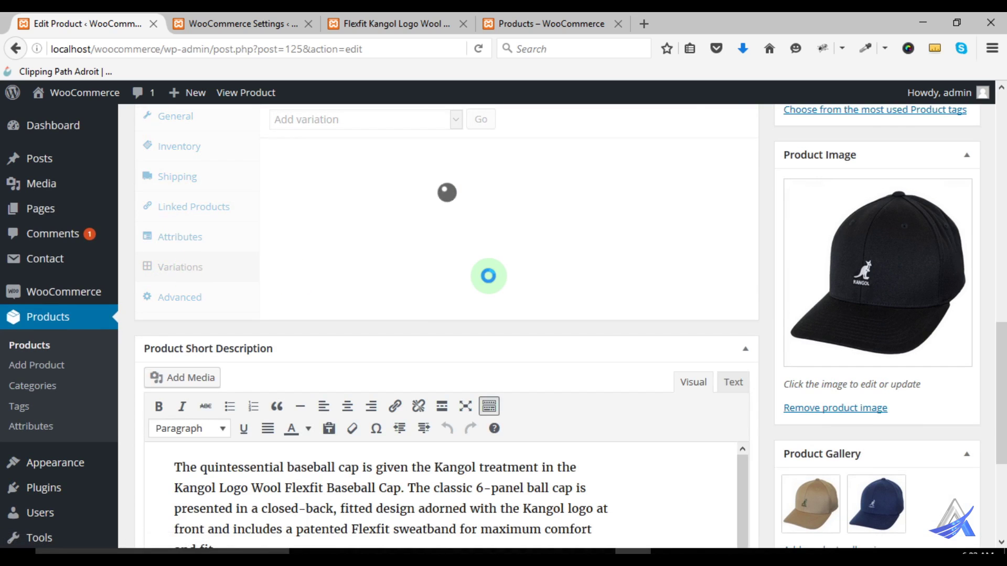
scroll(488, 275, up, 3)
click(350, 291)
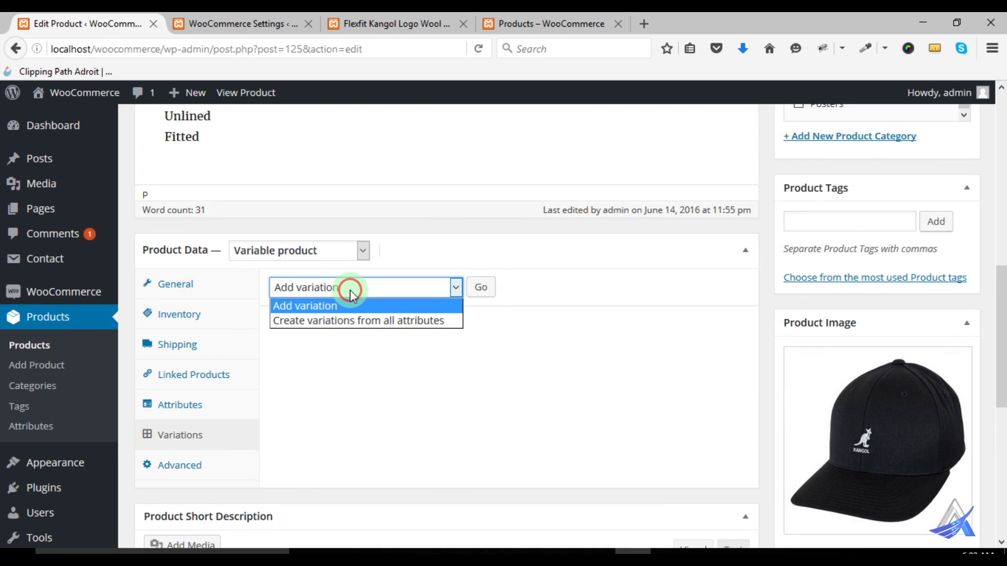
click(389, 321)
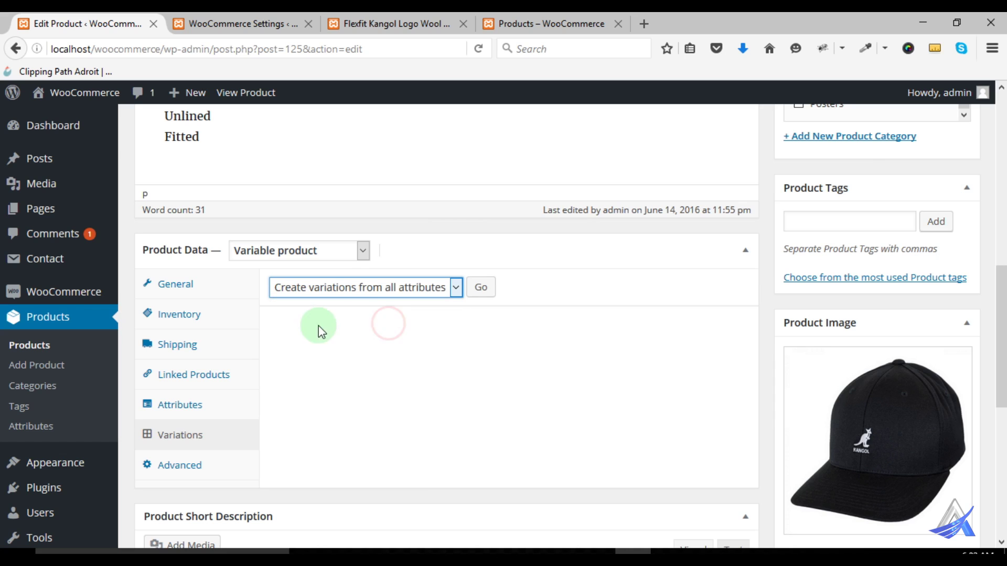
click(481, 294)
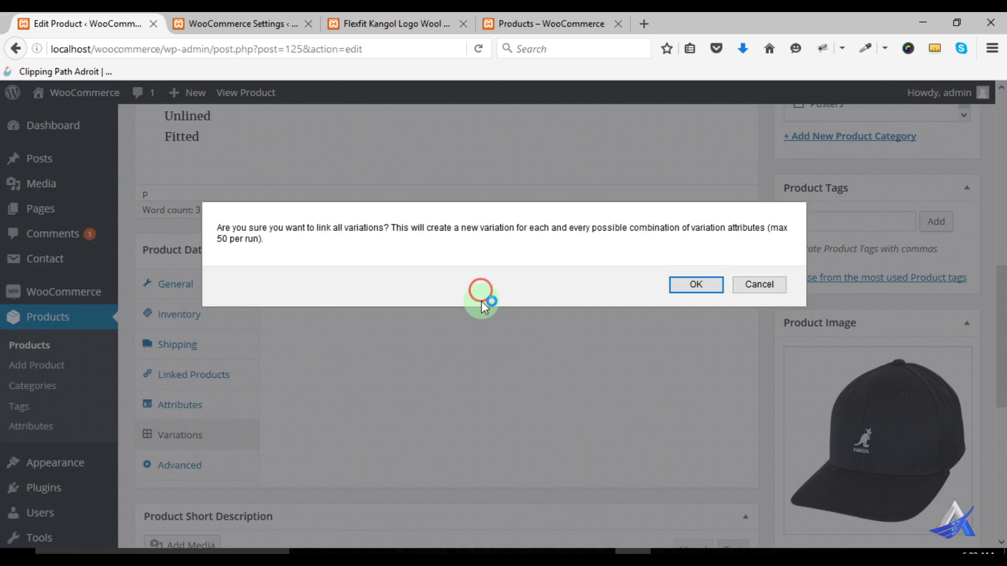
click(698, 284)
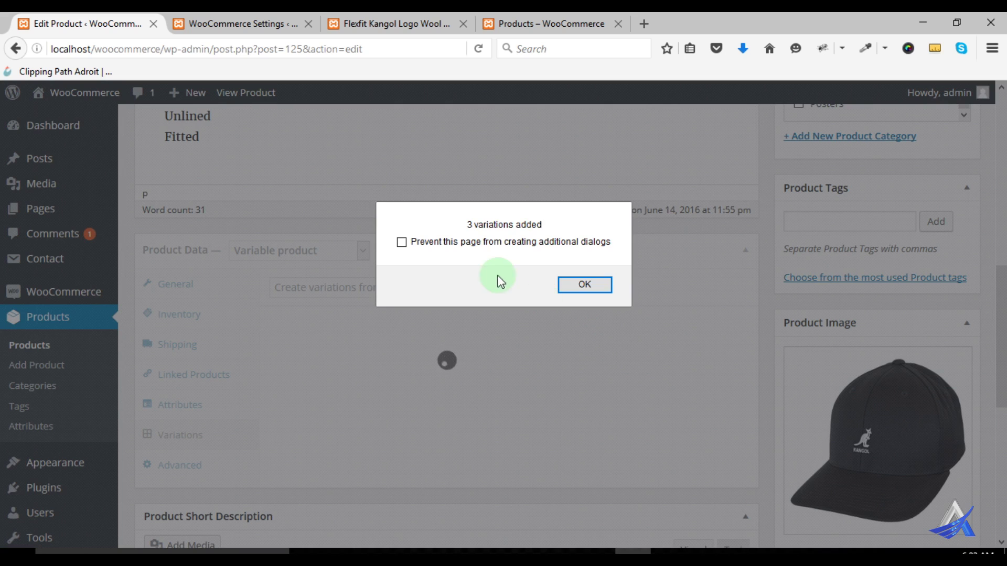
click(583, 285)
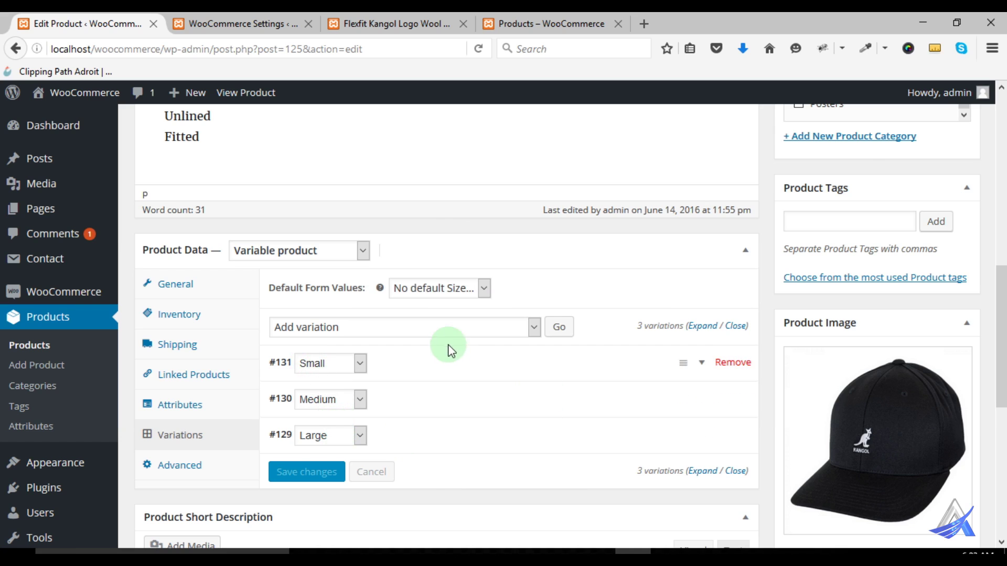
- Look through the bulk actions available for the product's variations without applying any
click(456, 327)
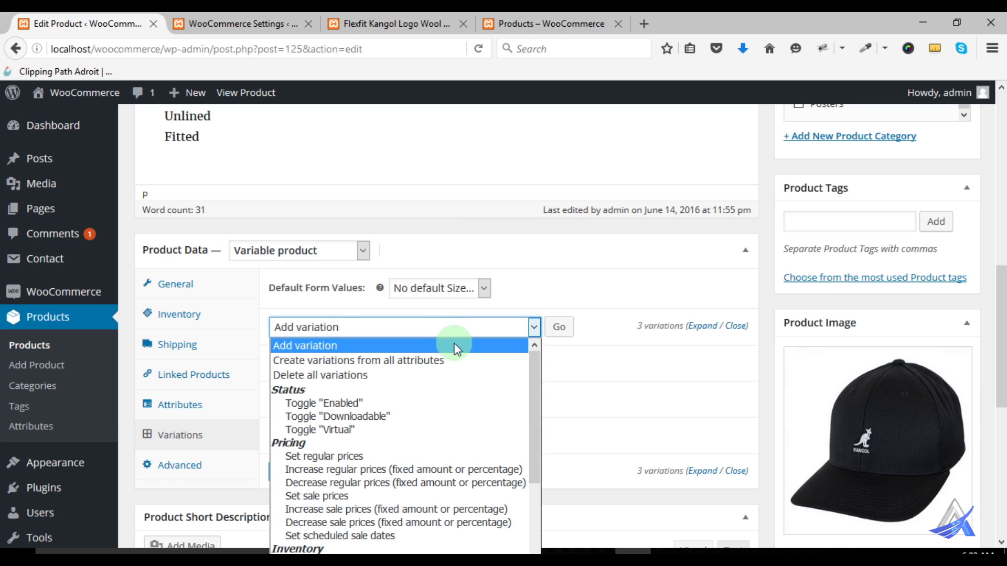
scroll(577, 393, down, 2)
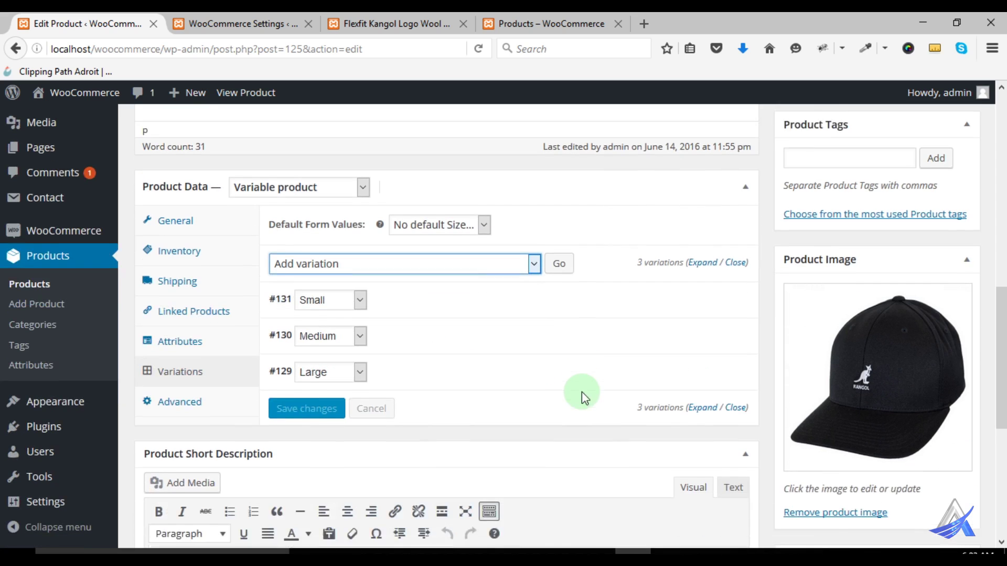
click(483, 242)
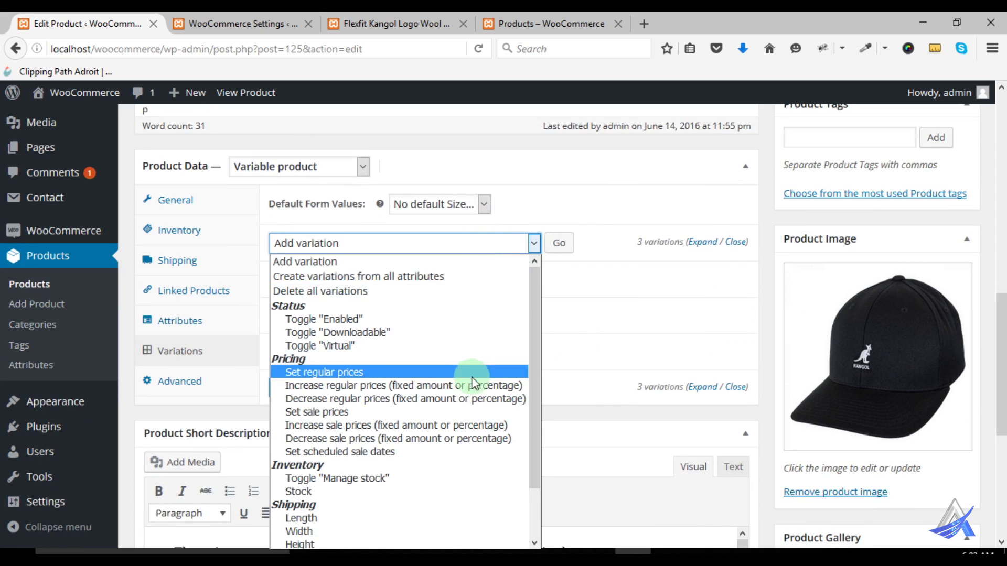
click(456, 205)
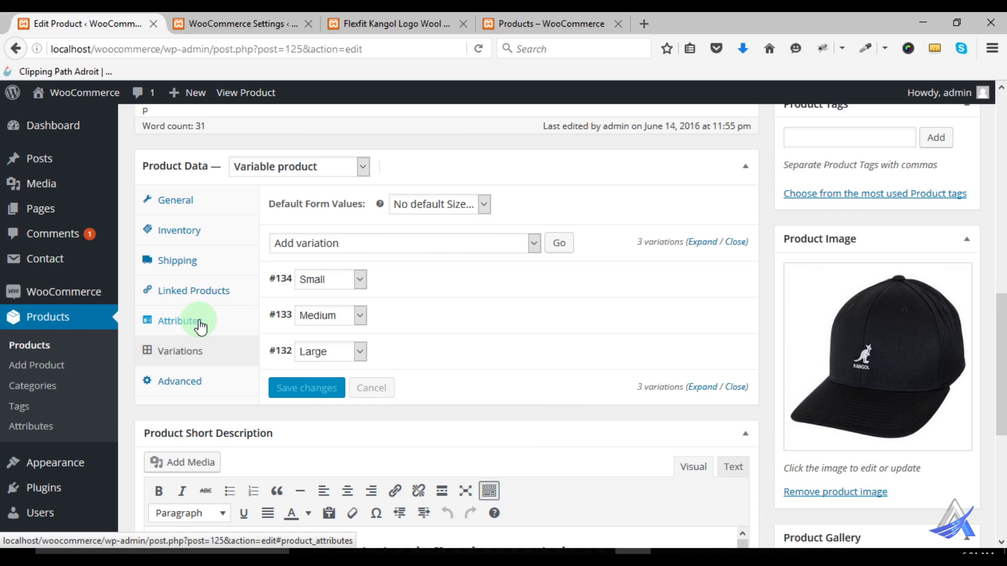
- Remove the Small, Medium and Large variations one at a time, confirming each removal
click(725, 276)
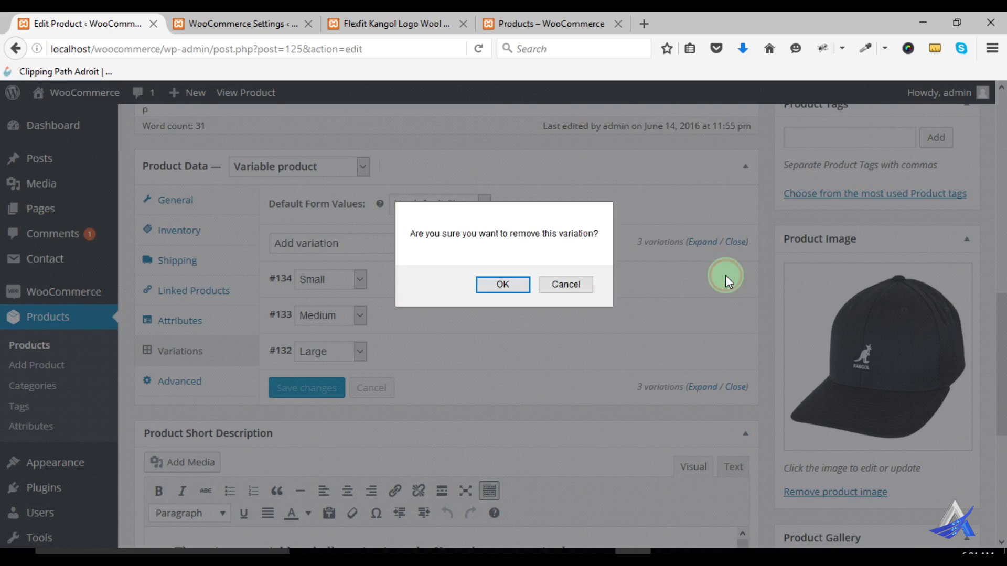
click(501, 286)
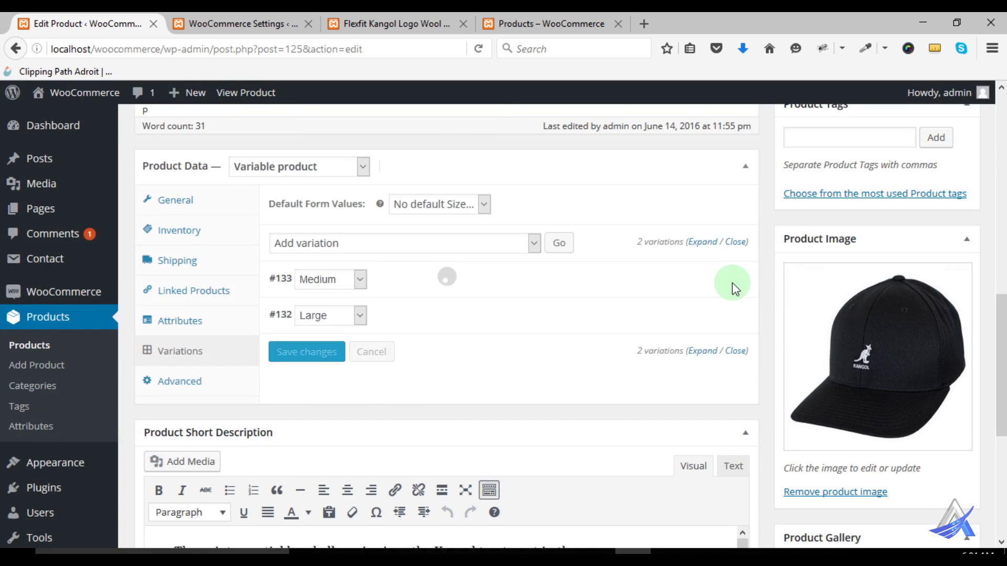
click(731, 278)
click(516, 283)
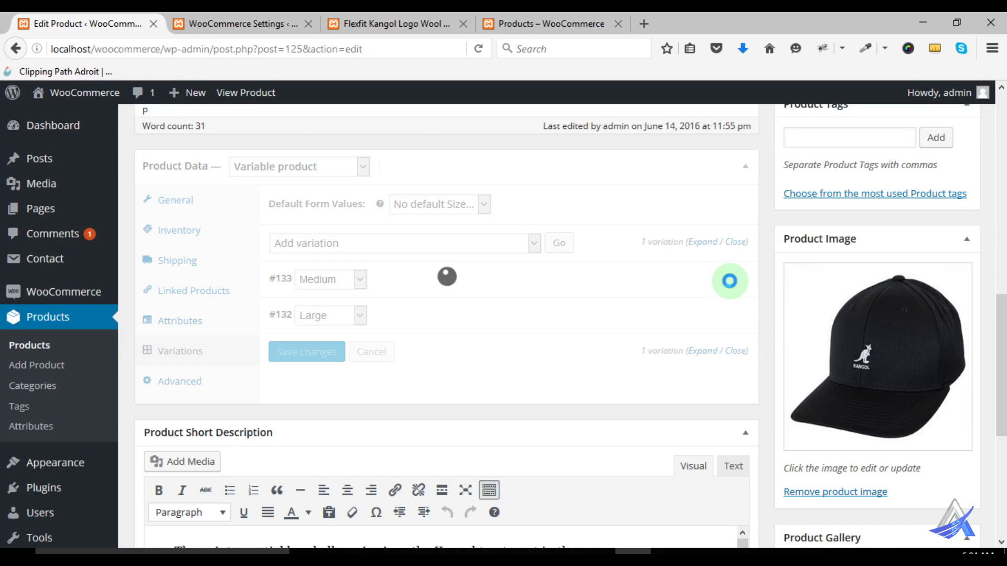
click(729, 280)
click(517, 283)
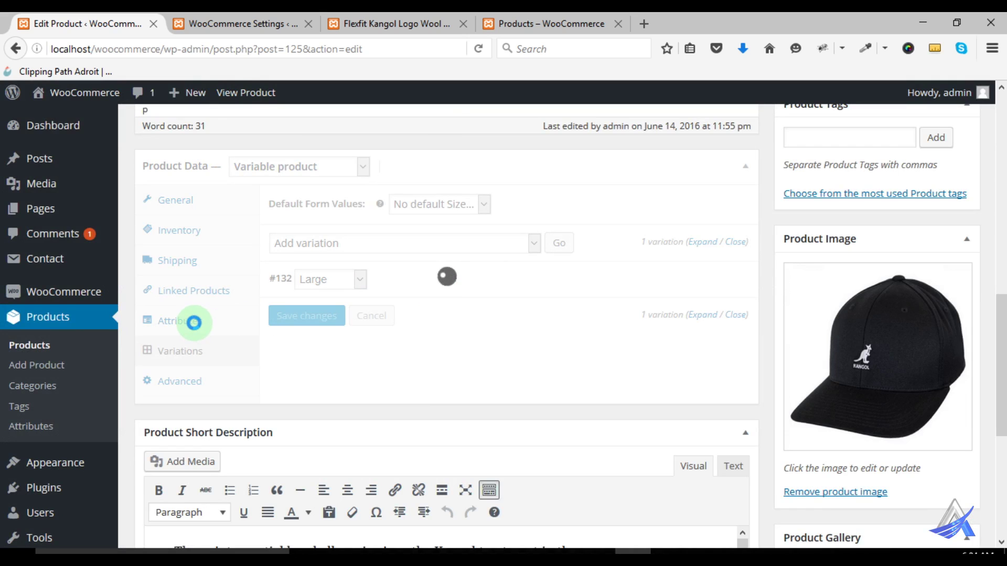
- Mark the Color attribute as used for variations and save the product's attributes
click(194, 321)
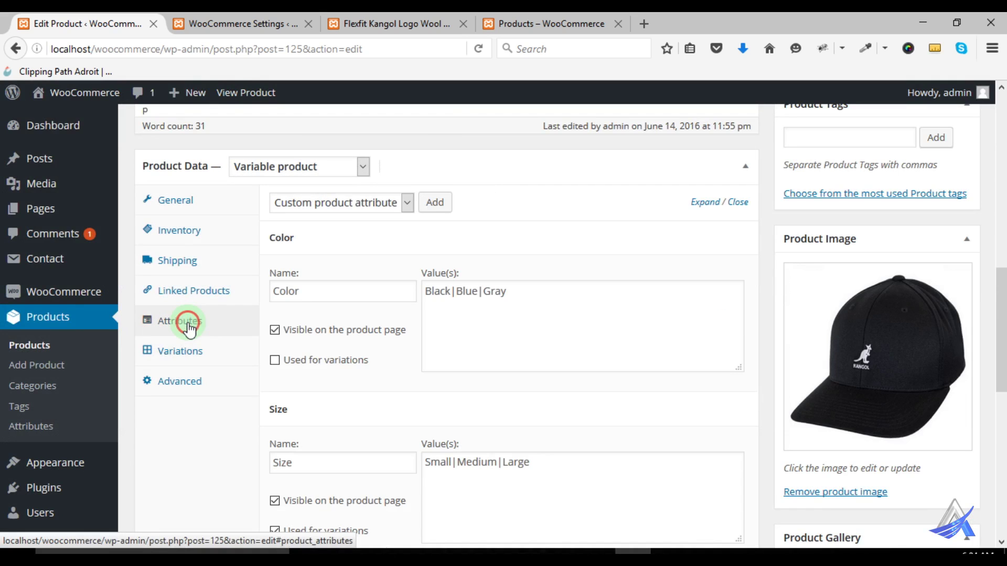
scroll(412, 361, down, 3)
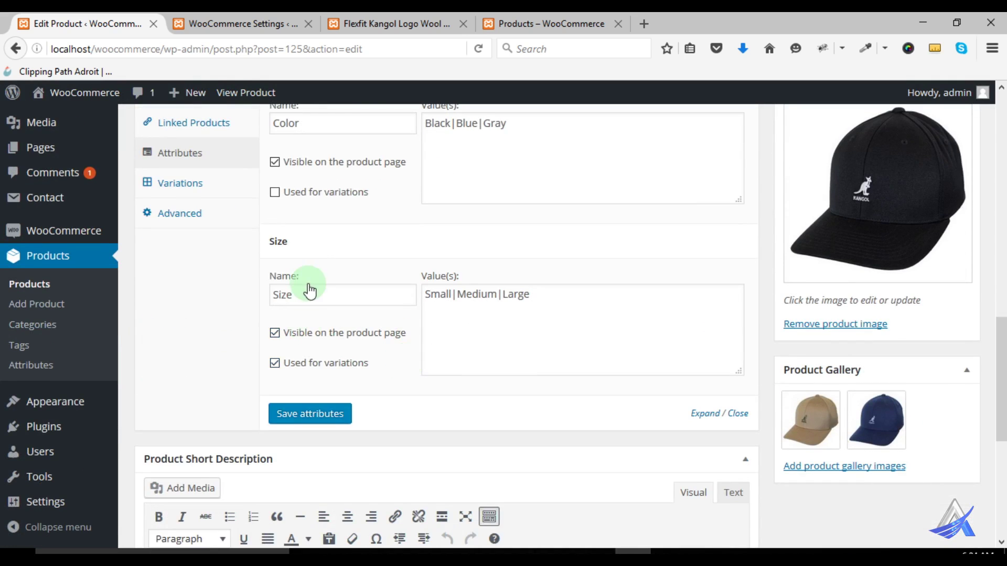
scroll(315, 265, up, 3)
click(274, 359)
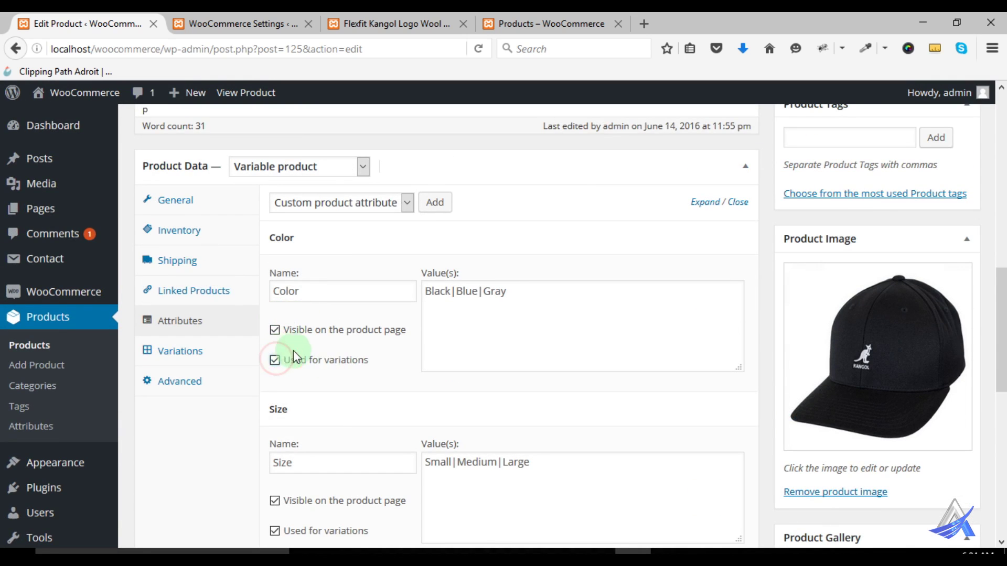
scroll(341, 357, down, 4)
click(326, 411)
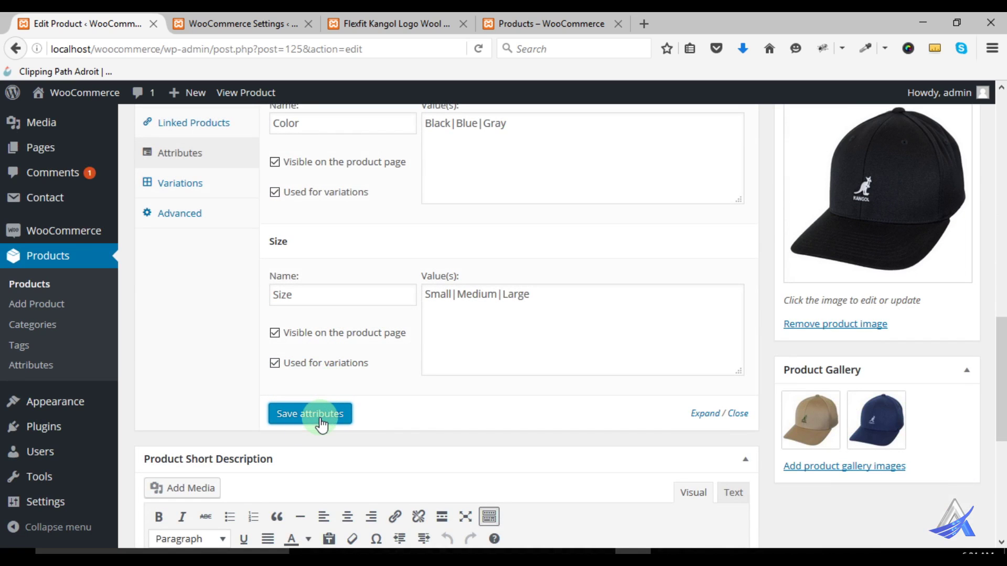
- Add a single variation to the product manually and set its color to Black and size to Small
click(184, 185)
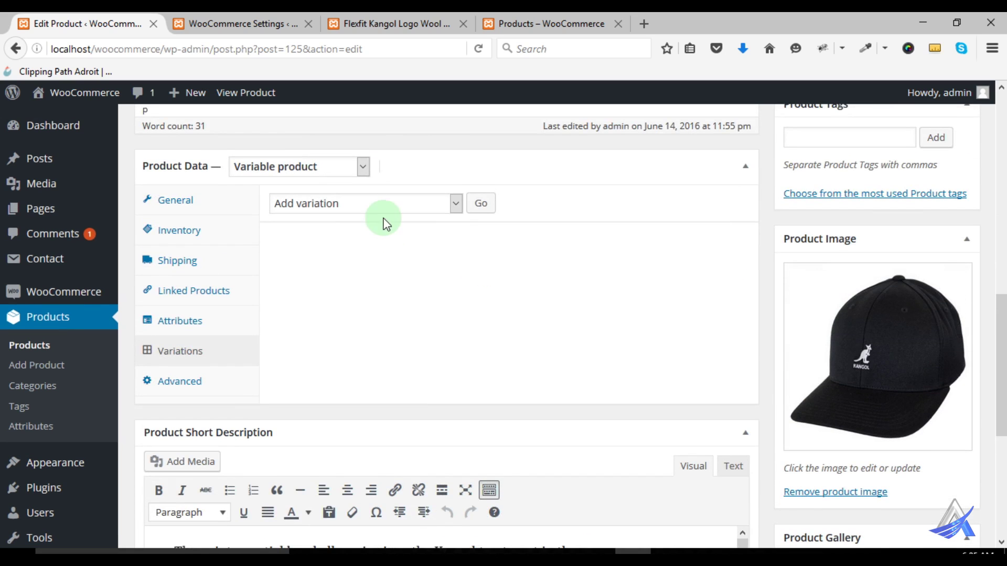
click(387, 204)
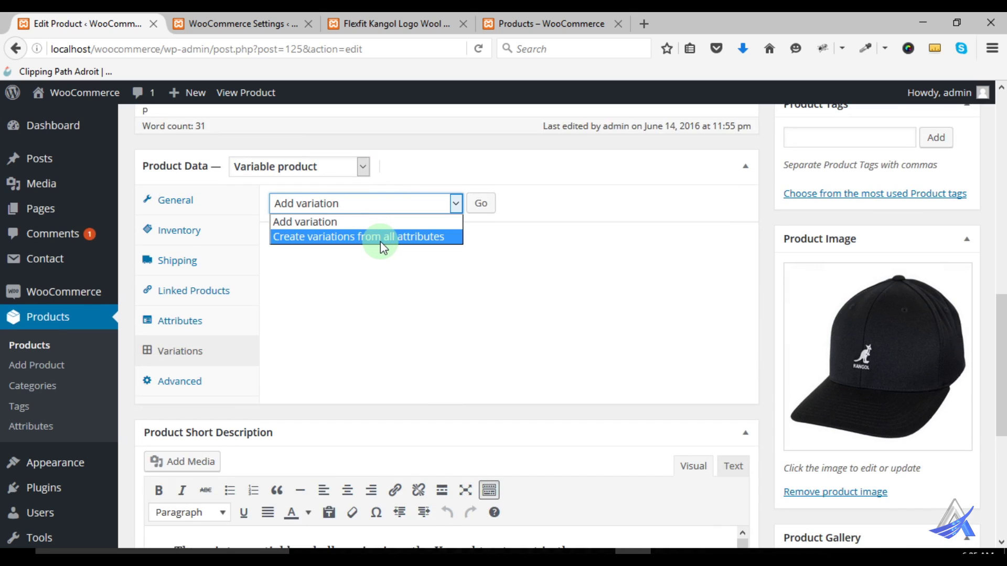
click(382, 223)
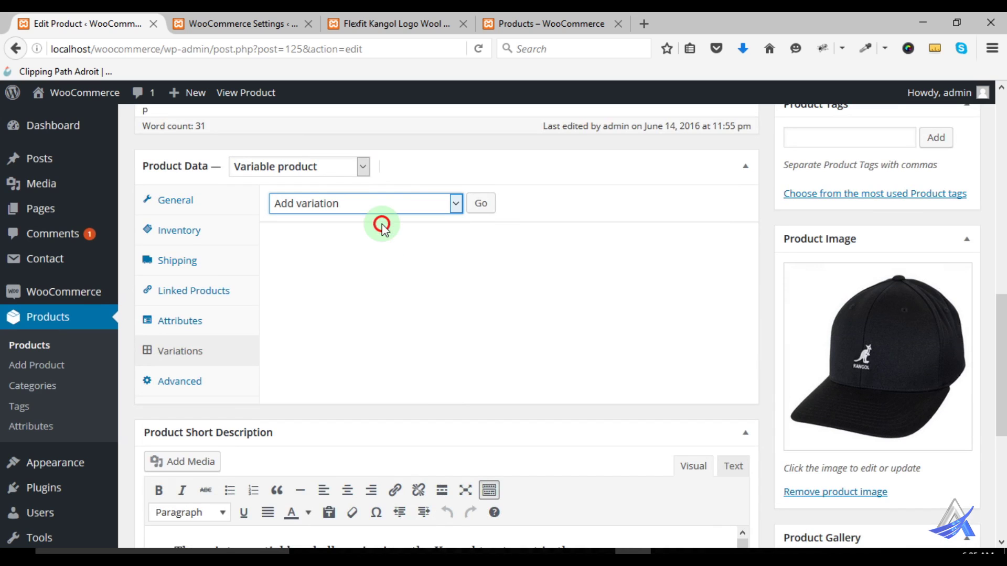
click(481, 204)
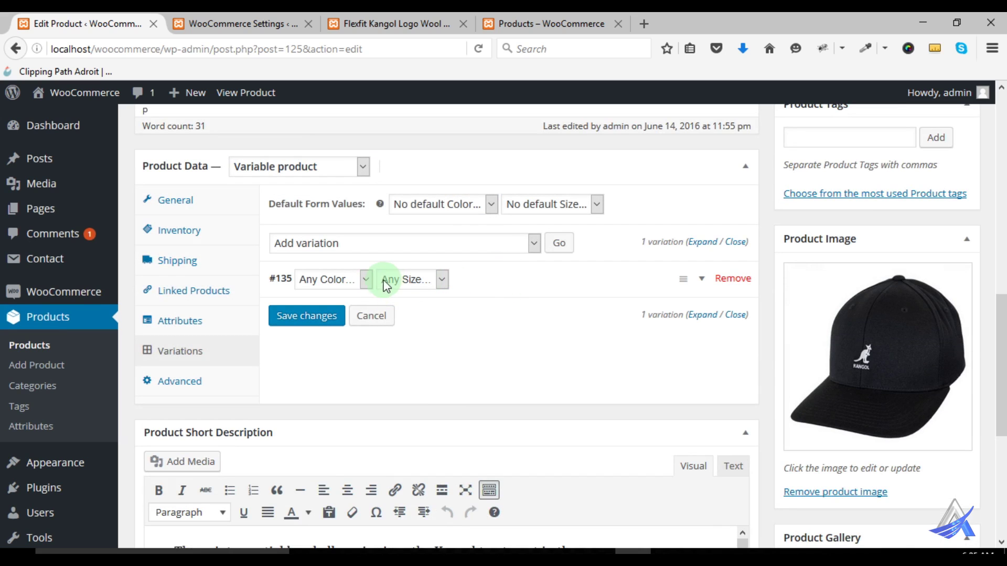
click(364, 280)
click(314, 310)
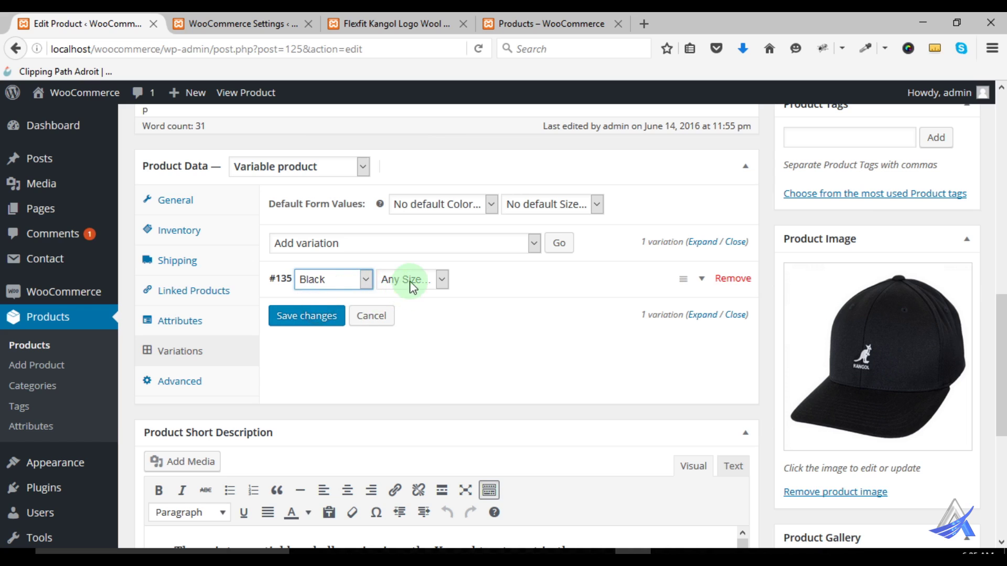
click(408, 279)
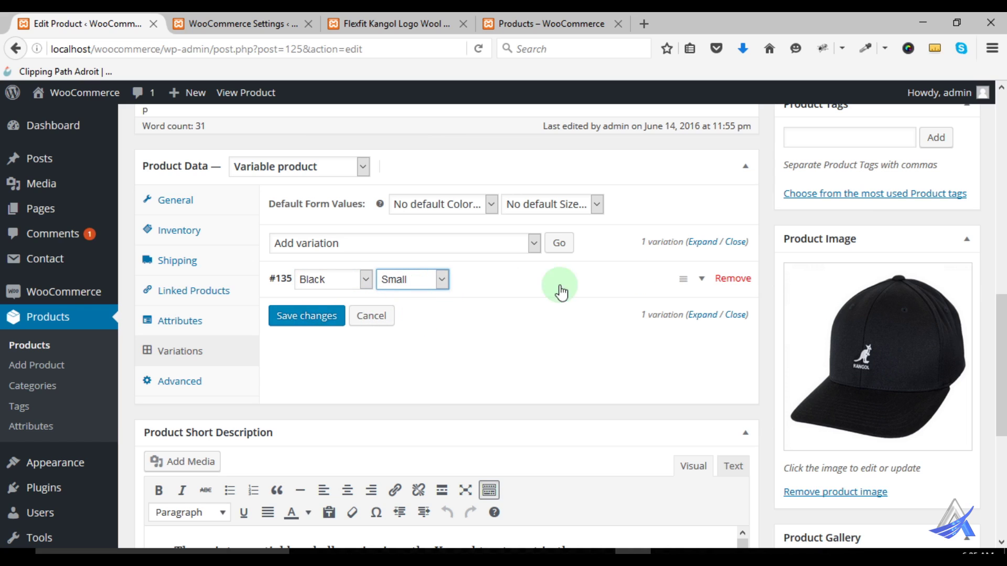
- Switch the manually added variation to color Blue and size Small
click(329, 279)
click(332, 321)
click(410, 284)
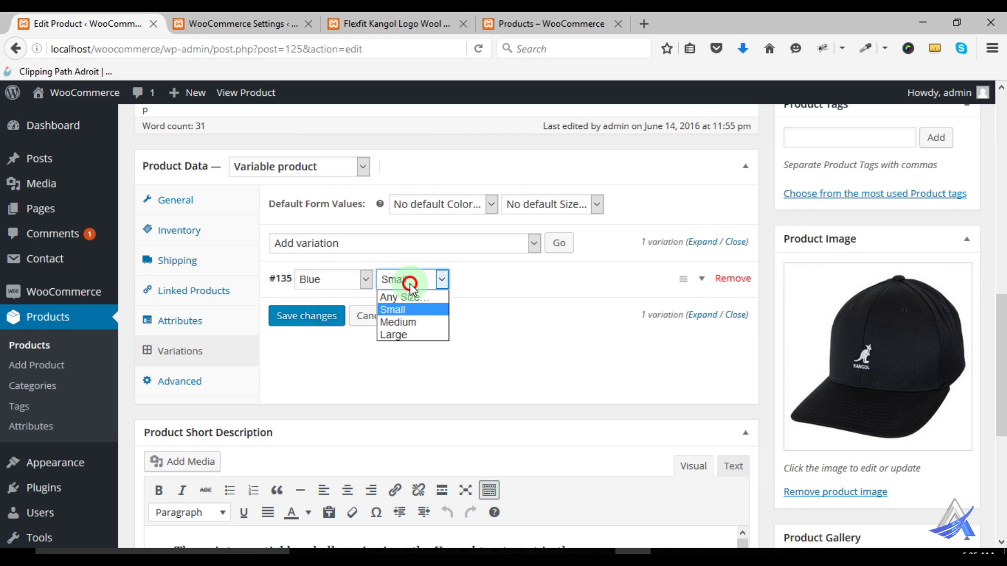
click(421, 313)
click(345, 280)
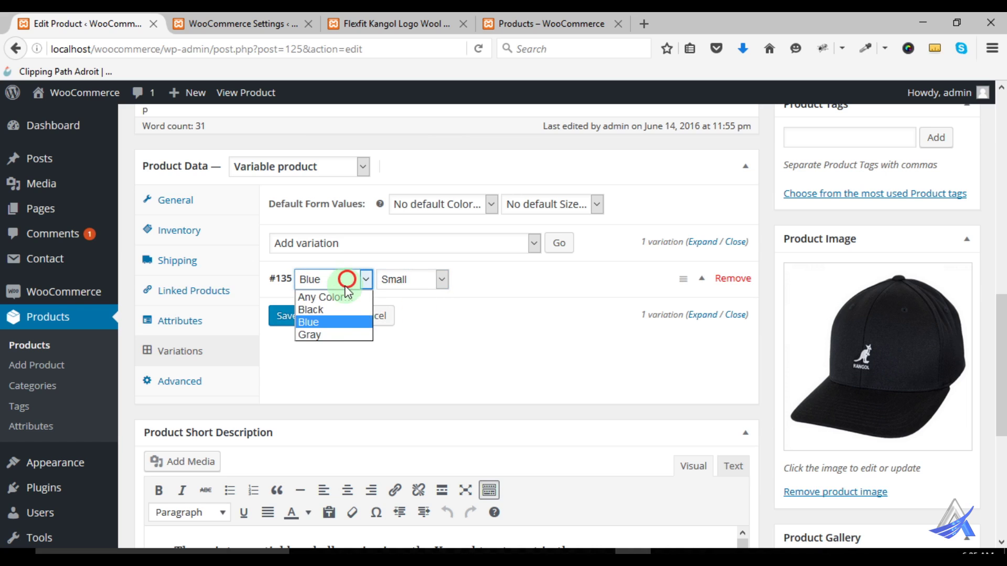
click(339, 325)
- Change the manually added variation to color Gray, again with size Small
click(333, 280)
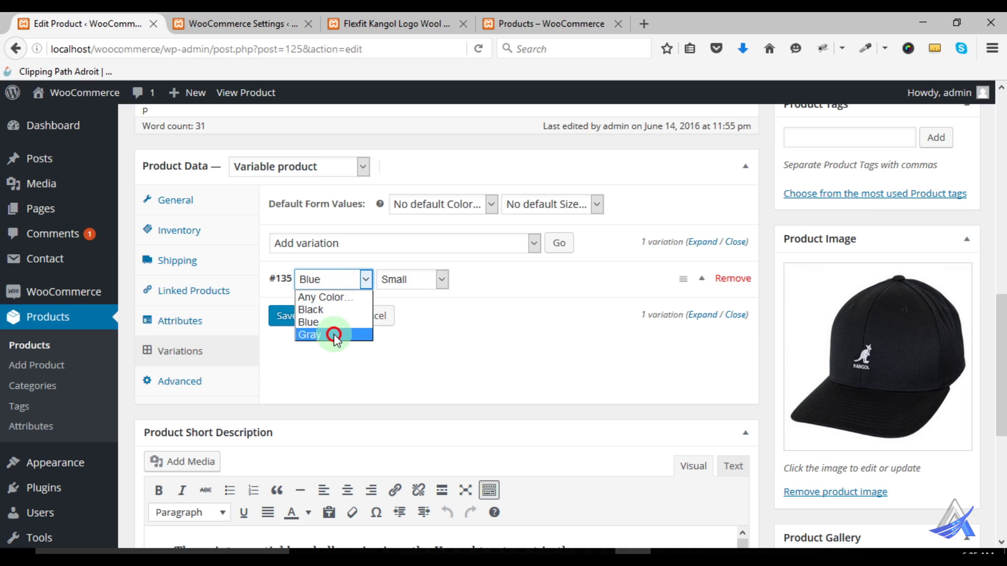
click(333, 334)
click(418, 278)
click(423, 310)
- Set the manually added variation to color Black and size Medium
click(350, 277)
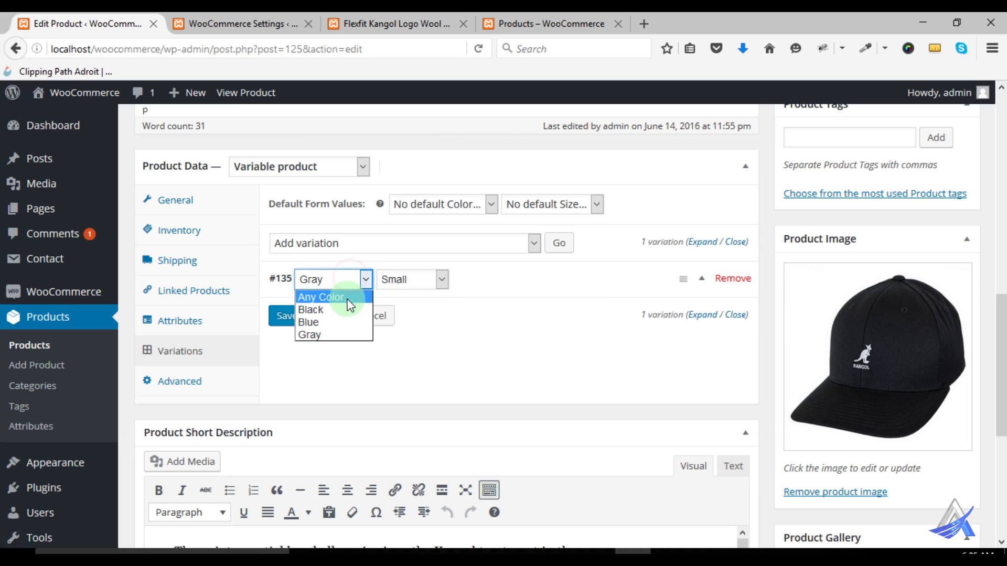
click(347, 311)
click(409, 278)
click(411, 321)
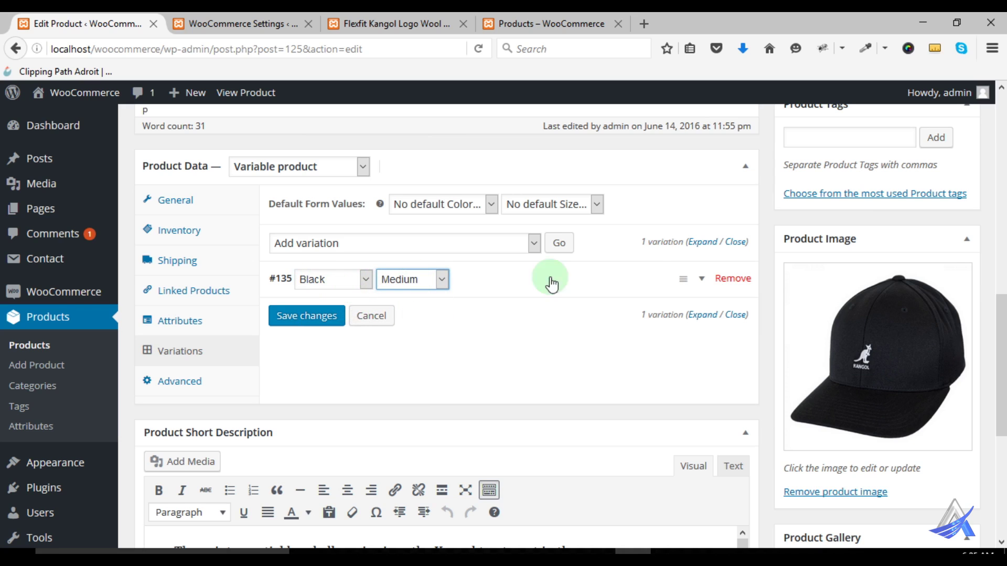
- Remove the Black, Medium variation, confirming the removal and agreeing to save the changes
click(728, 280)
click(496, 287)
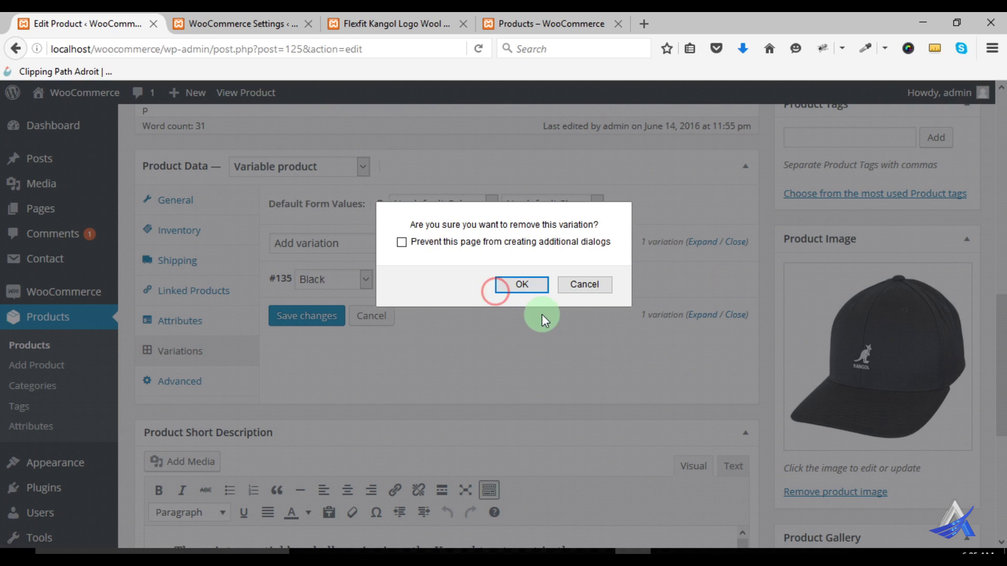
click(526, 288)
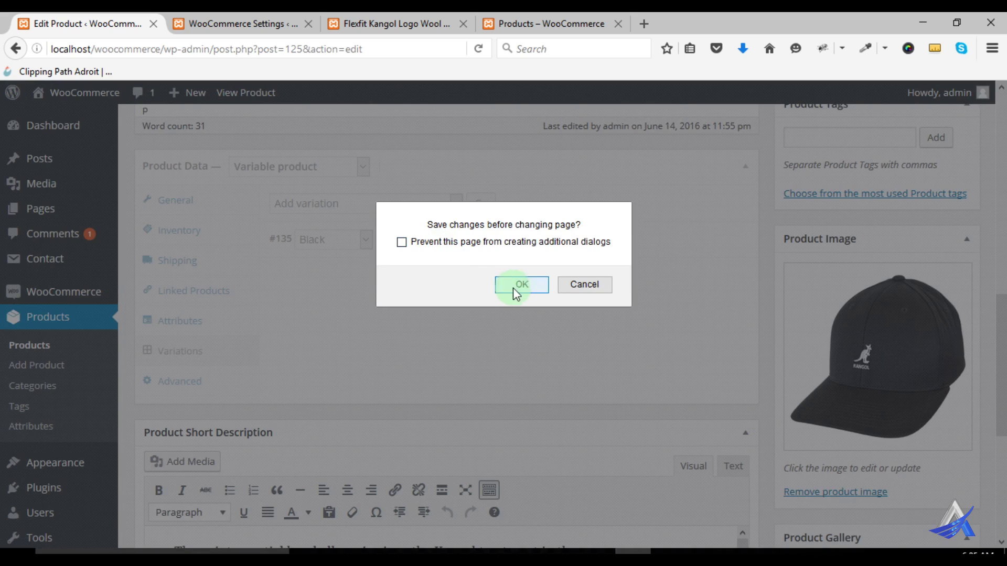
click(513, 291)
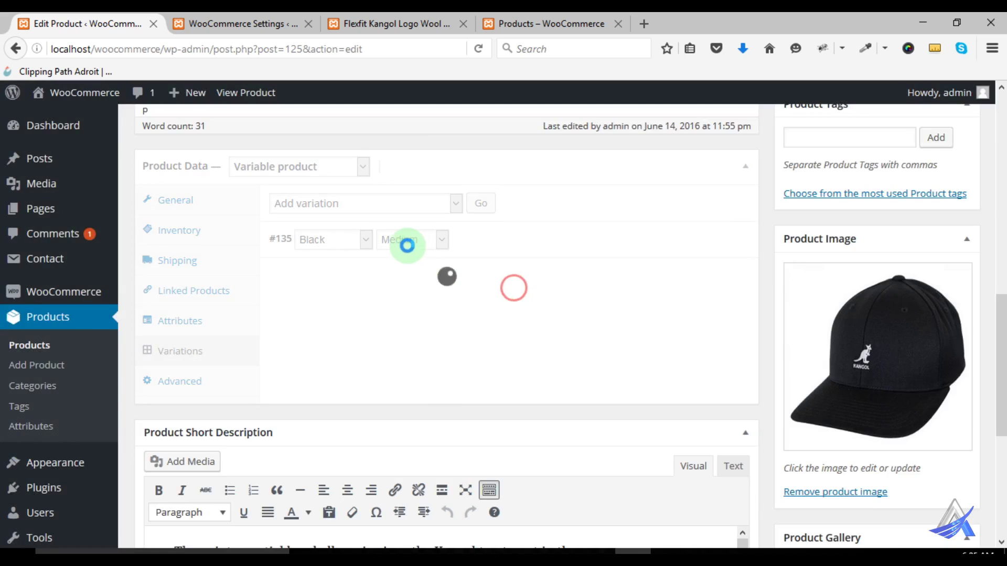
- Create variations from all attributes, covering every Color and Size combination, and accept the dialogs
click(397, 208)
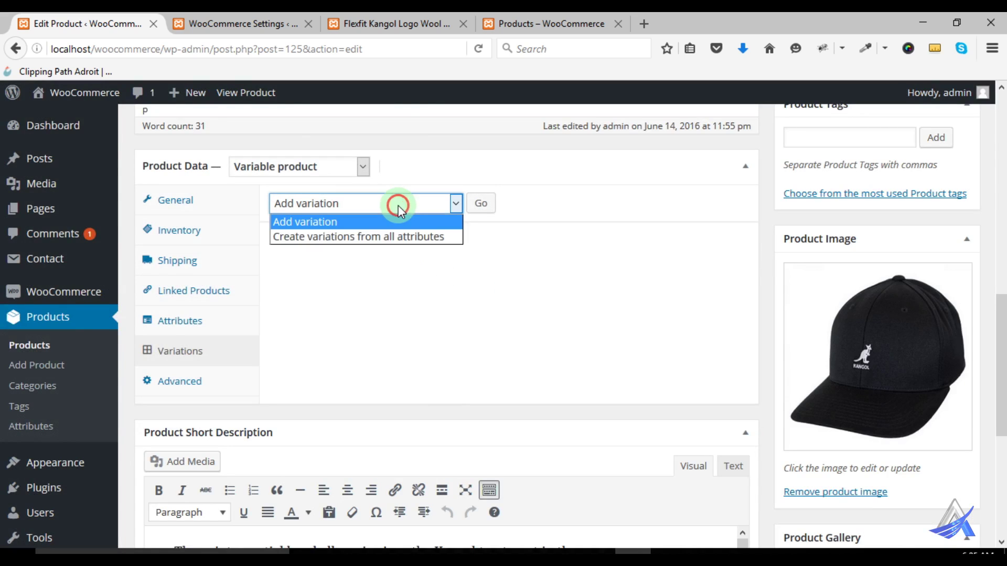
click(370, 238)
click(487, 207)
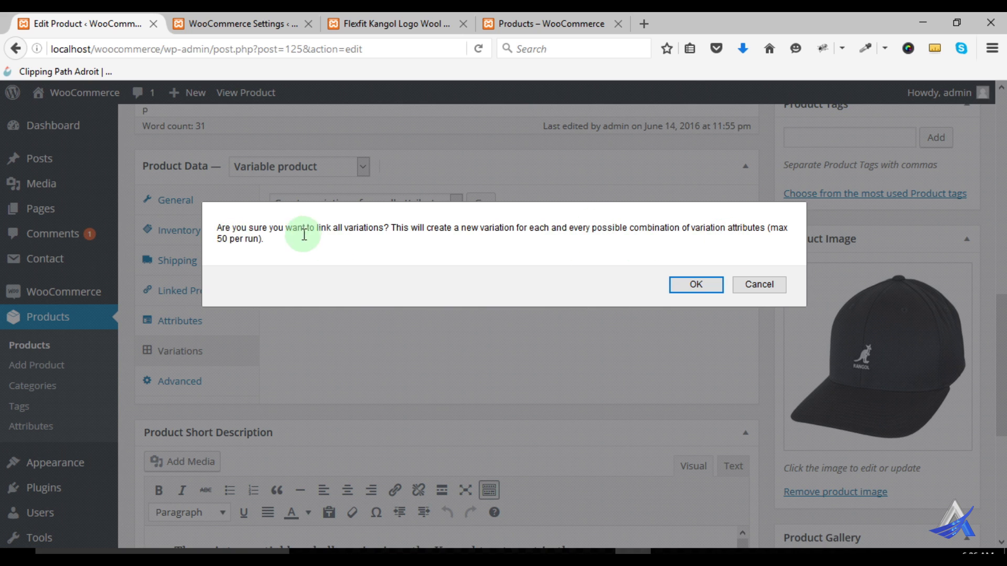
click(689, 289)
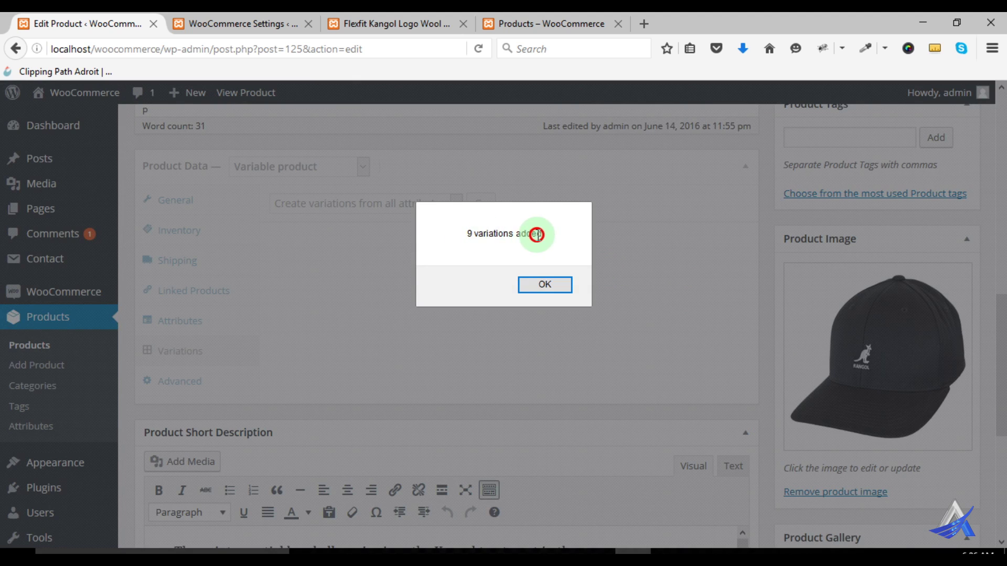
click(546, 285)
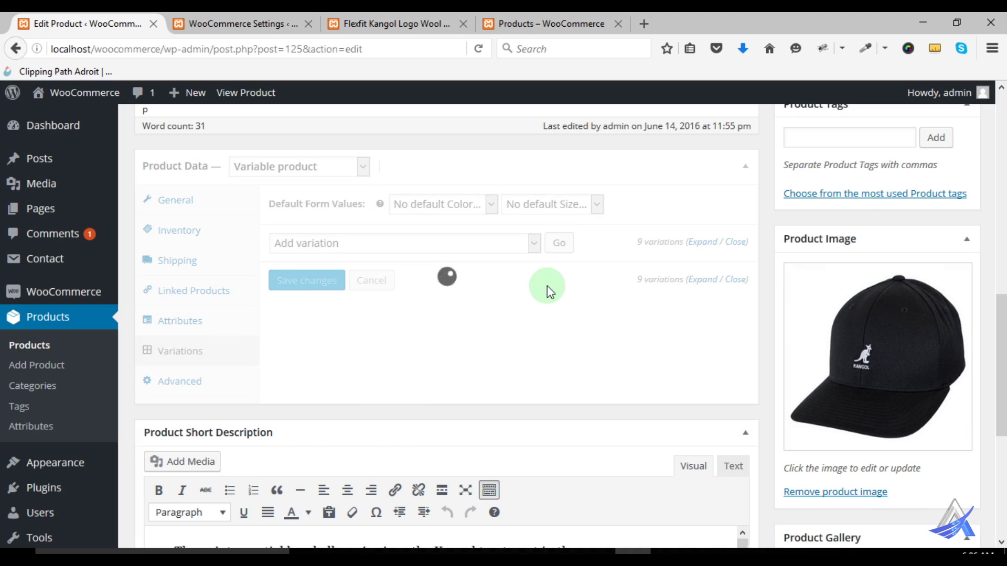
scroll(570, 336, down, 3)
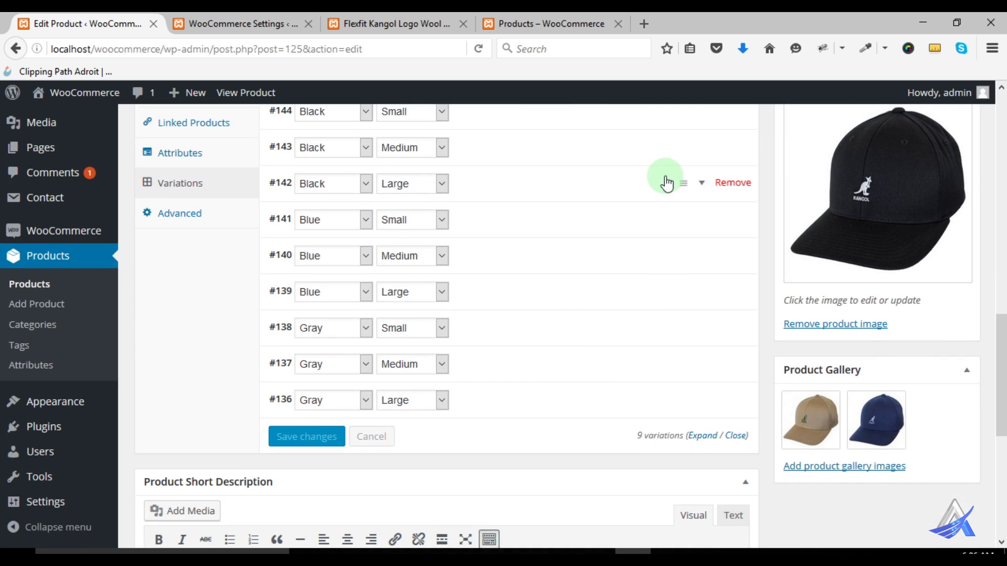
scroll(667, 326, up, 3)
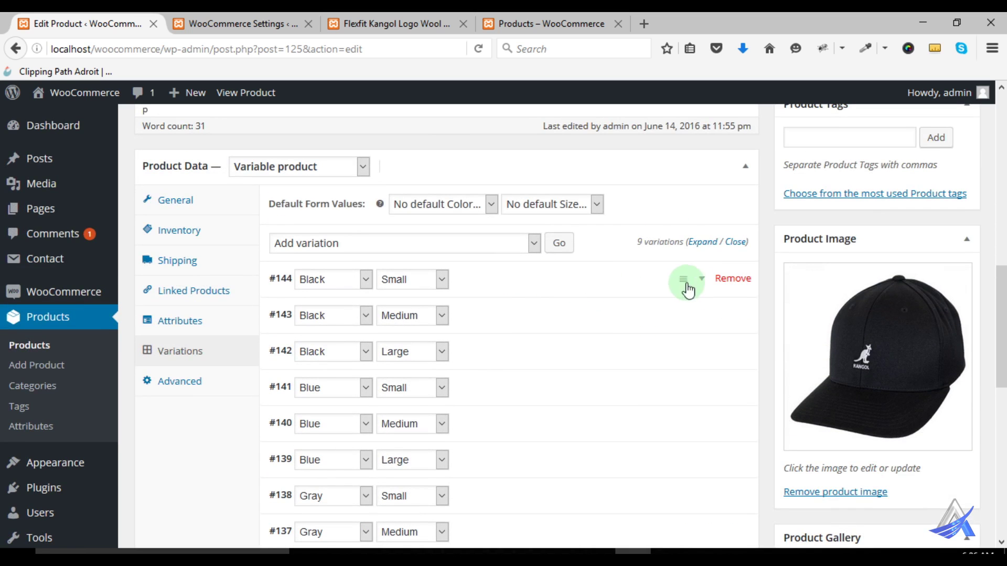
- Expand the Black, Small variation and set its image to the black Kangol cap from the media library
click(701, 281)
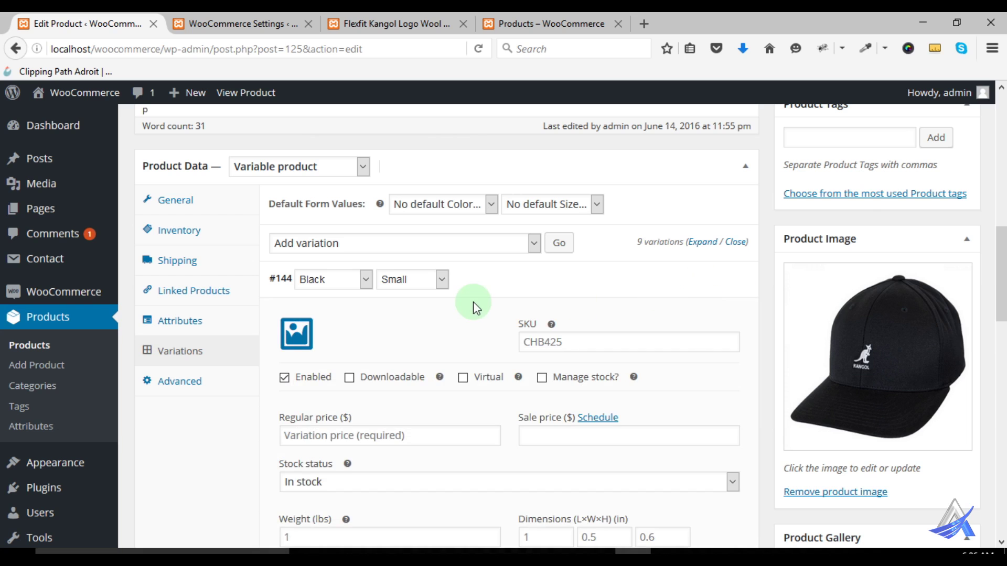
scroll(474, 301, down, 2)
scroll(473, 301, down, 3)
scroll(472, 299, up, 2)
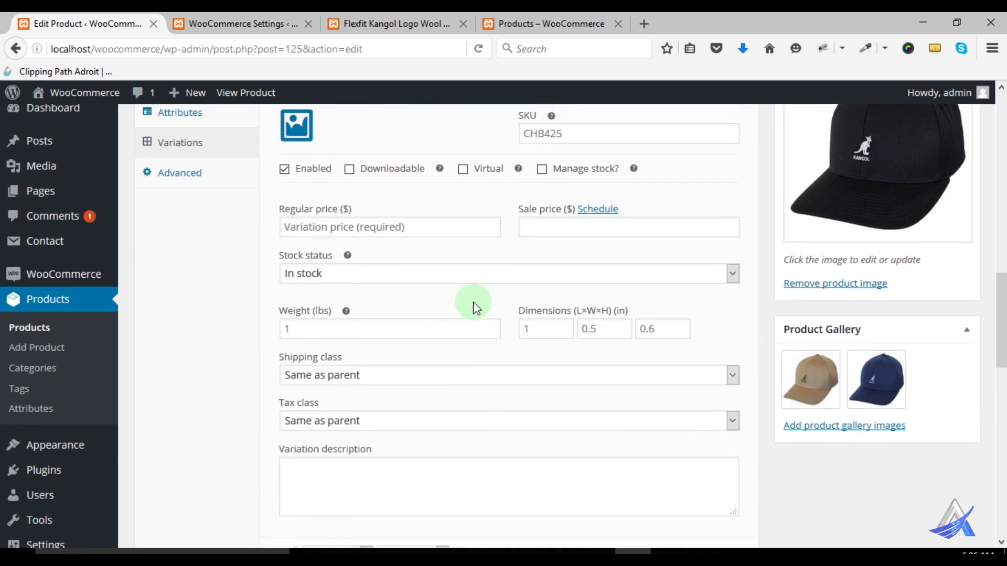
scroll(411, 250, up, 3)
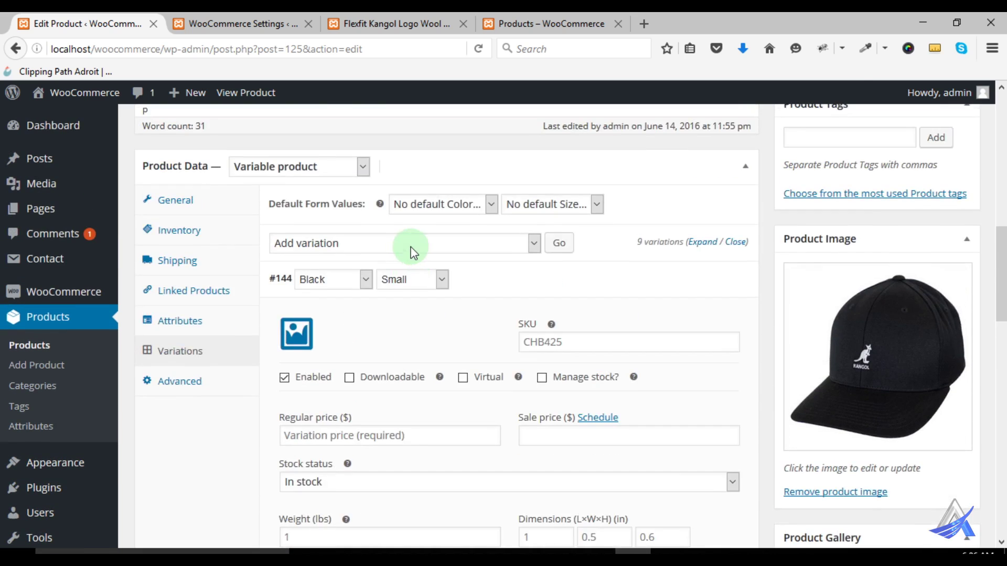
click(301, 338)
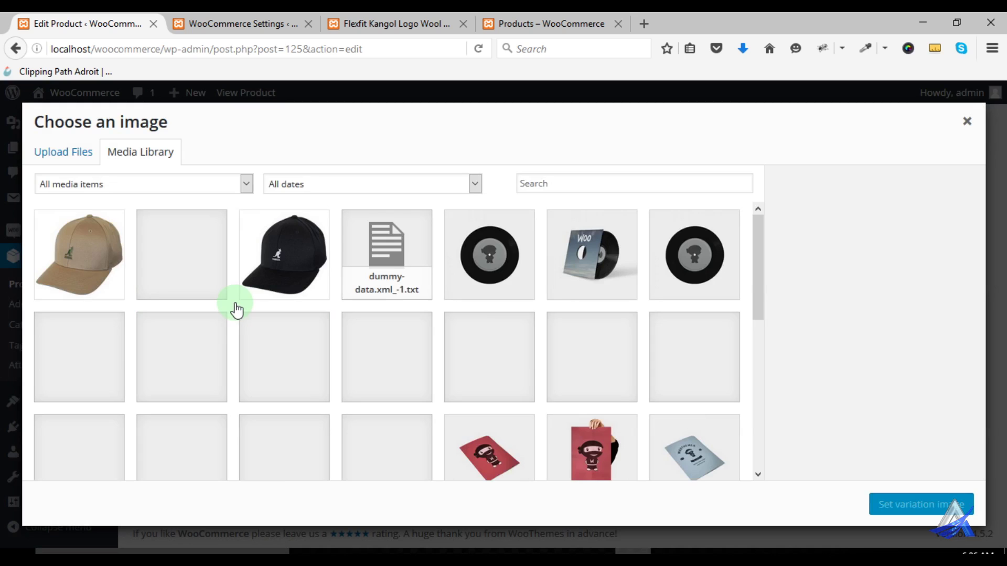
click(284, 268)
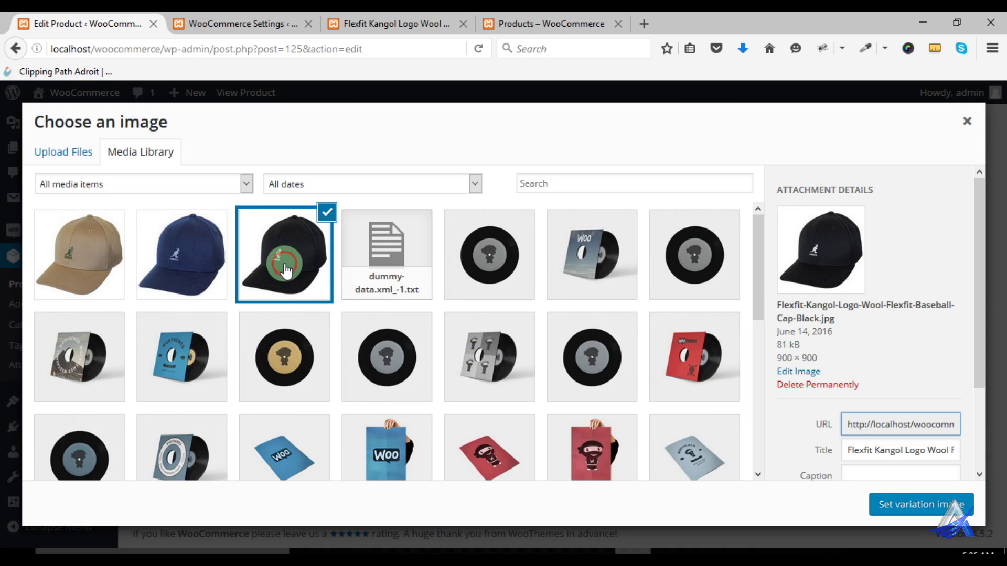
click(901, 507)
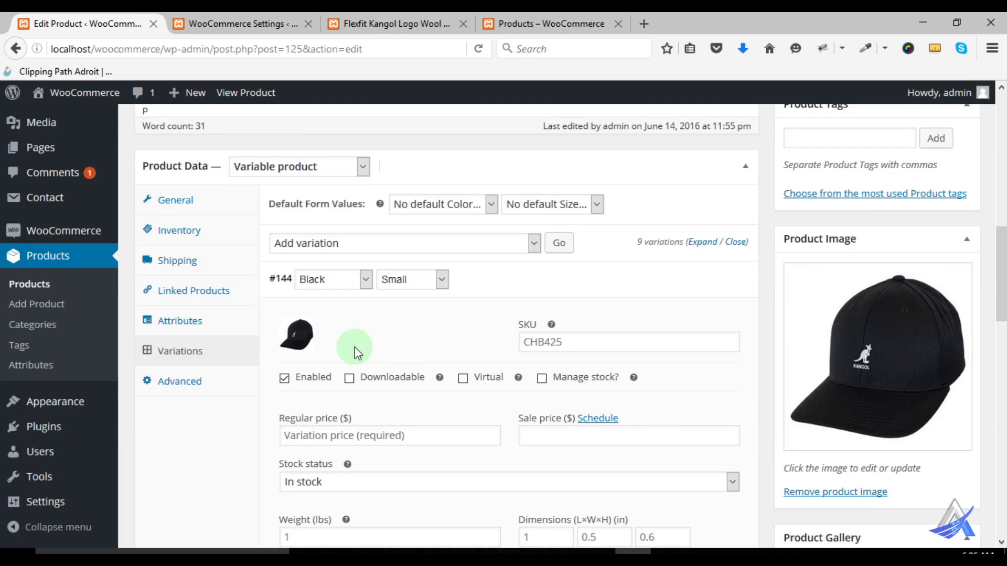
- Enable stock management for the Black, Small variation and go to its regular price
scroll(519, 336, down, 3)
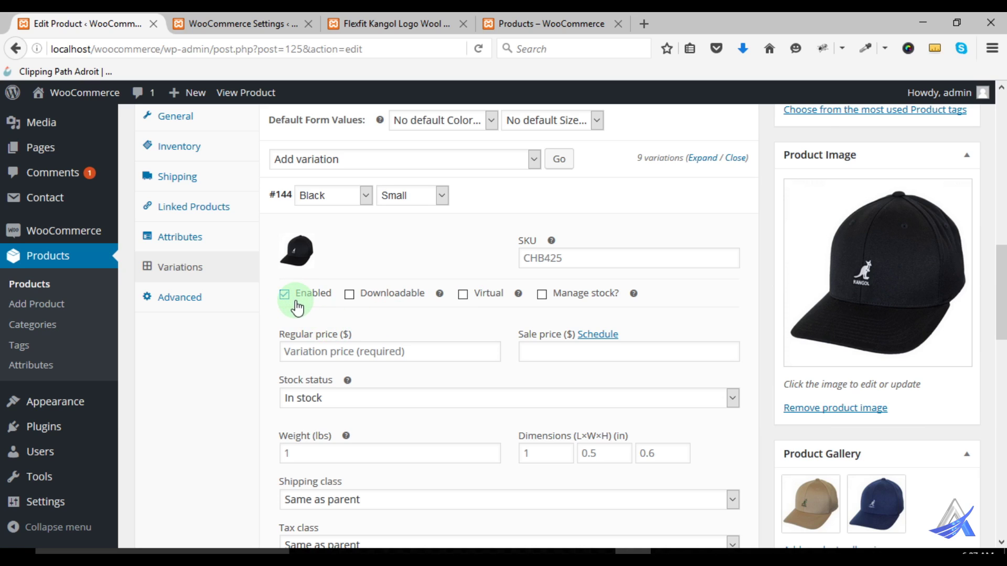
click(542, 294)
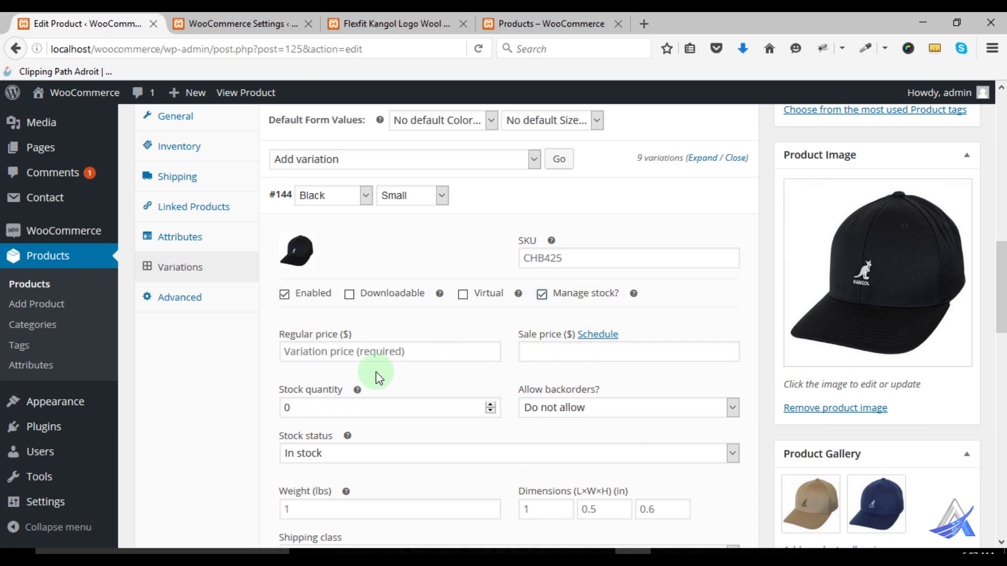
click(325, 356)
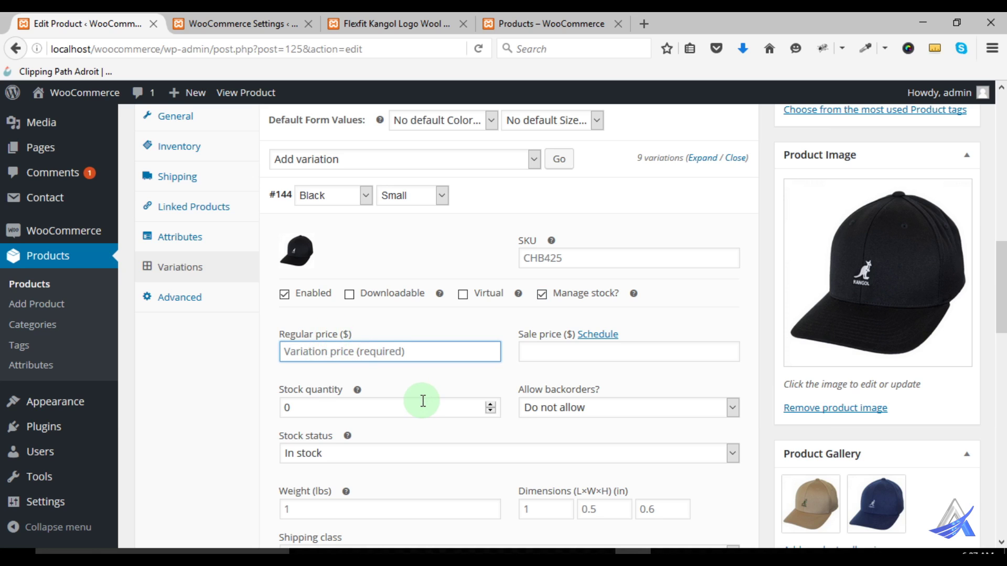
- Examine the product-level inventory settings, including the SKU and stock management options
scroll(423, 401, up, 5)
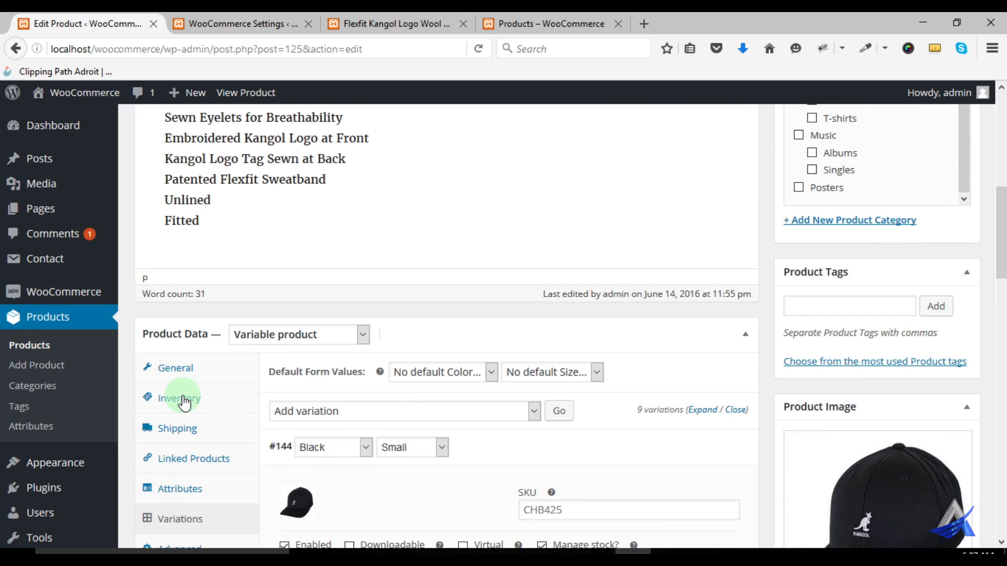
click(184, 371)
click(228, 406)
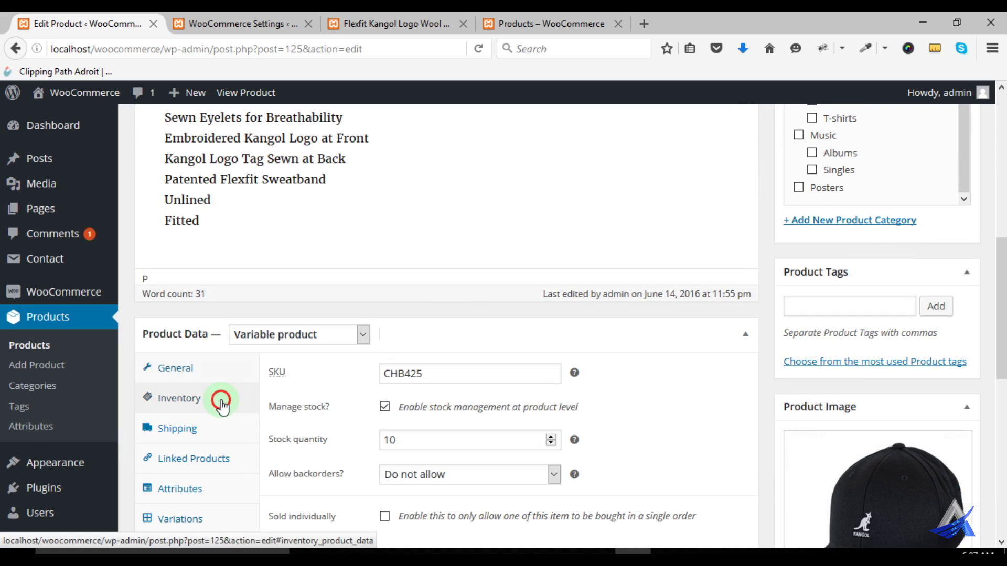
- Check the product-level Shipping and General settings of the cap, including its tax status and tax class
scroll(354, 435, down, 2)
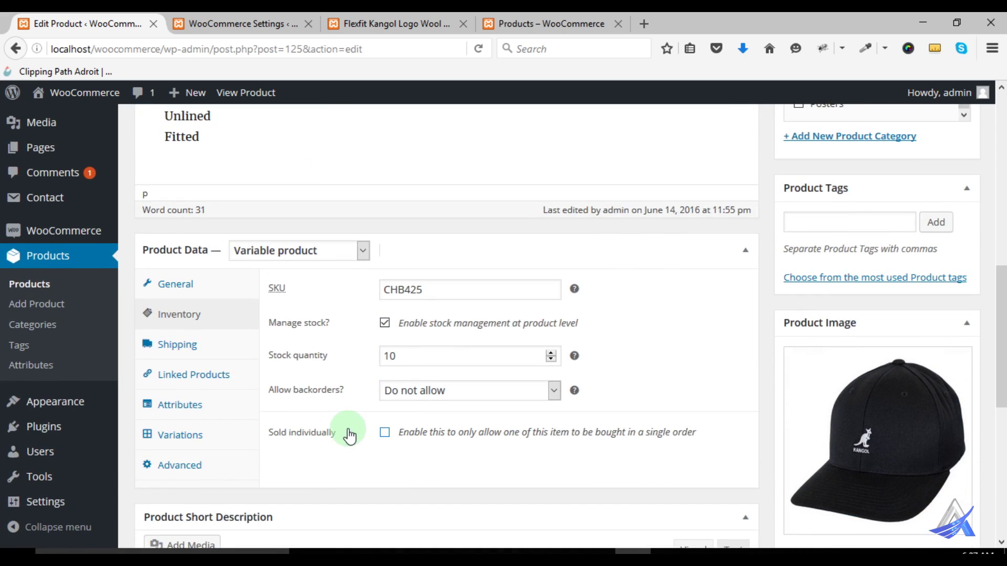
click(200, 347)
click(203, 286)
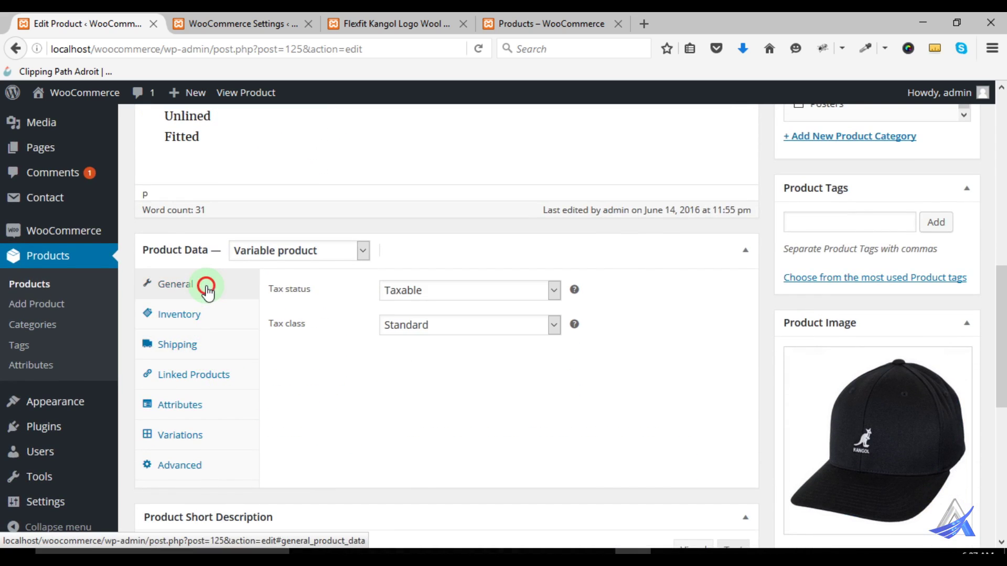
- Return to the variations and set the Black, Small variation's regular price to 10 and stock quantity to 10
click(198, 434)
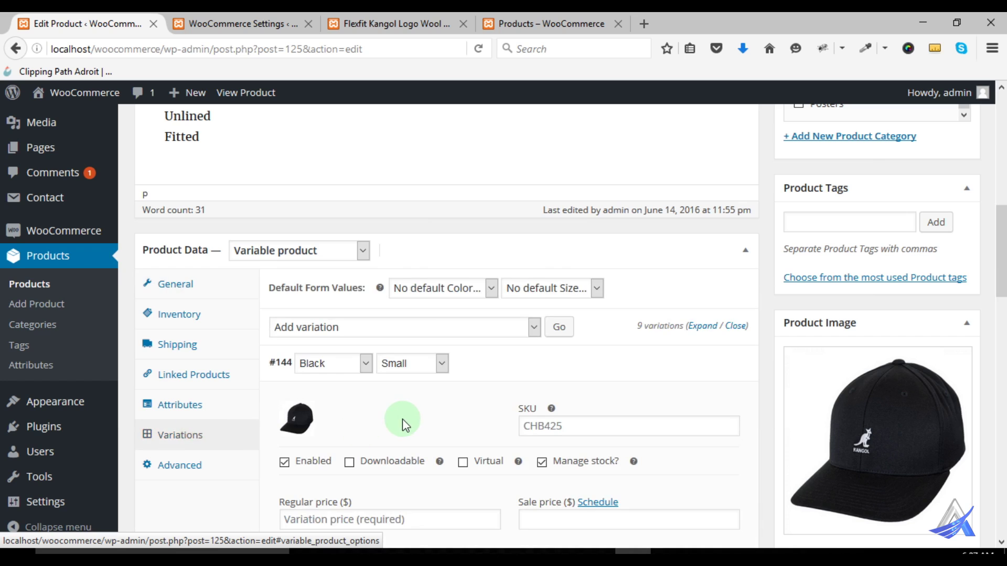
scroll(398, 422, down, 3)
click(342, 352)
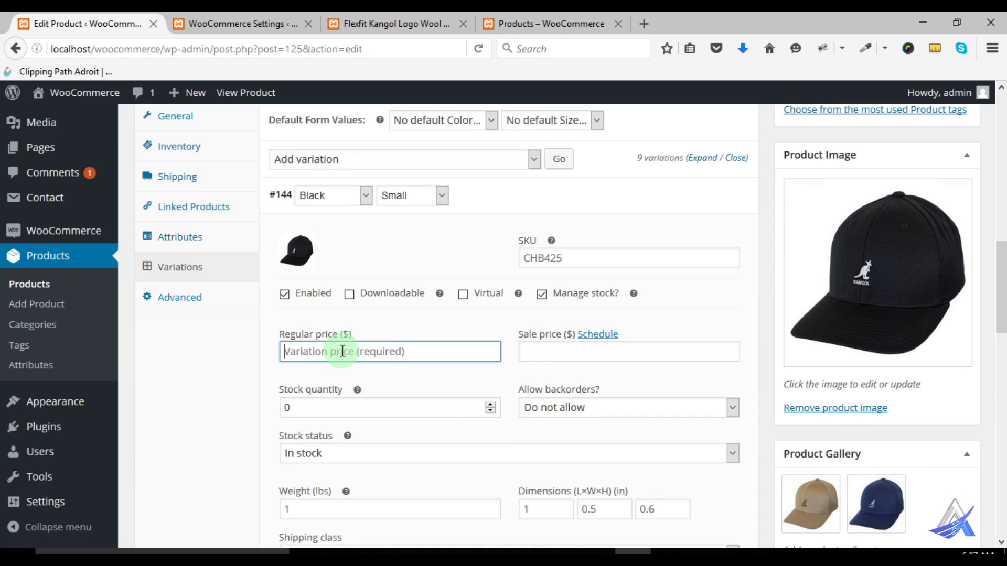
text(10)
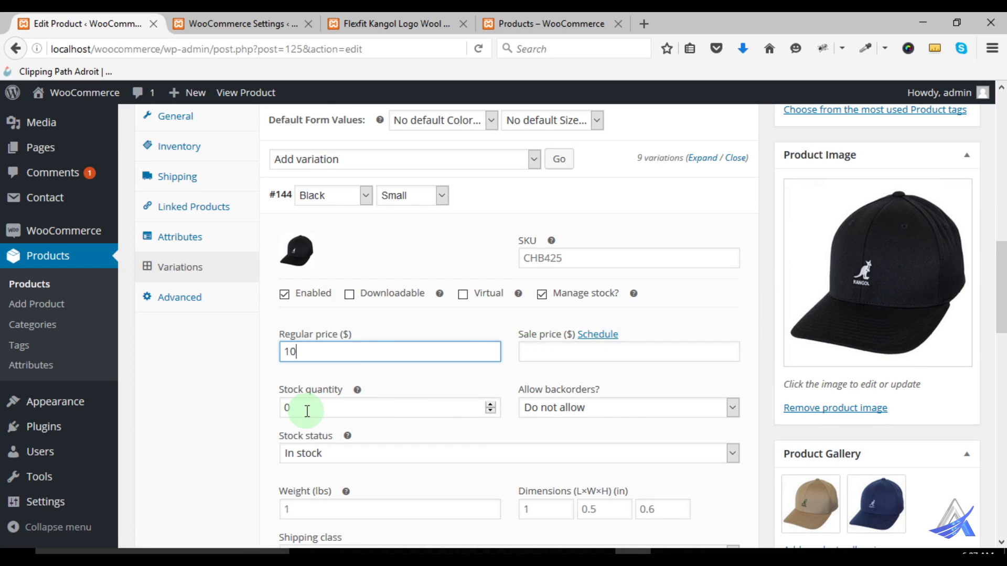
click(286, 408)
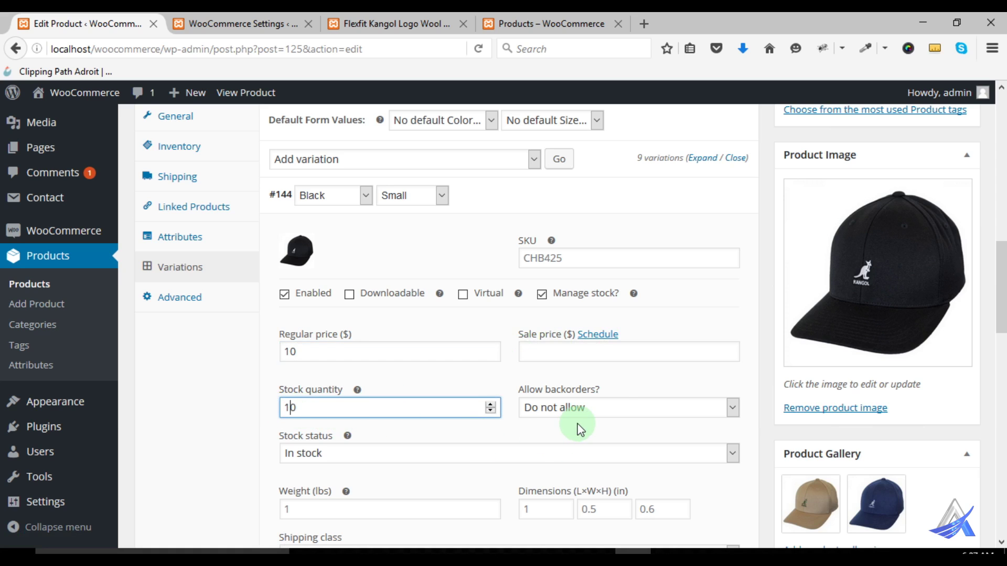
- Review the Black, Small variation's stock, weight, shipping and tax fields, including the available shipping classes
scroll(577, 265, down, 3)
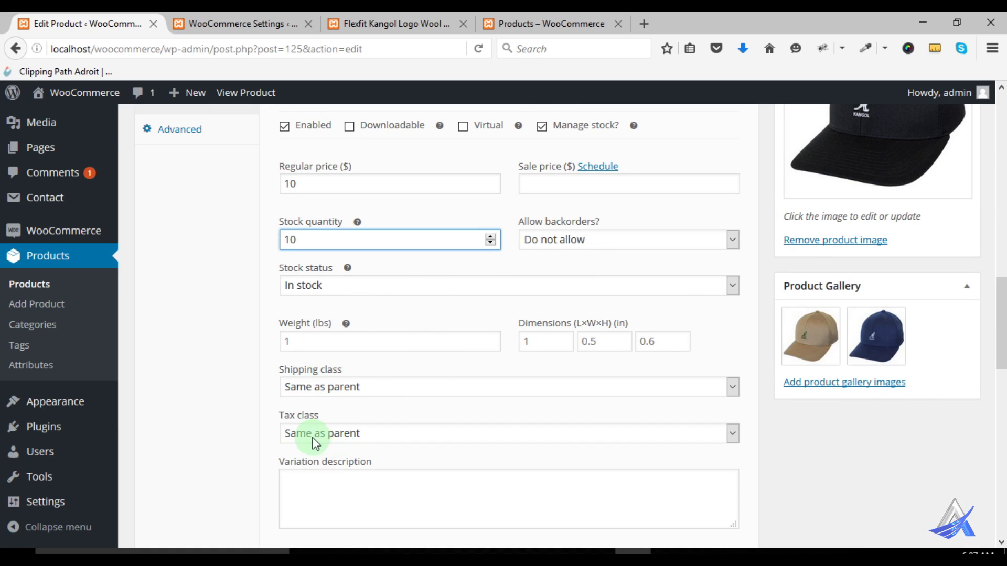
scroll(262, 426, down, 3)
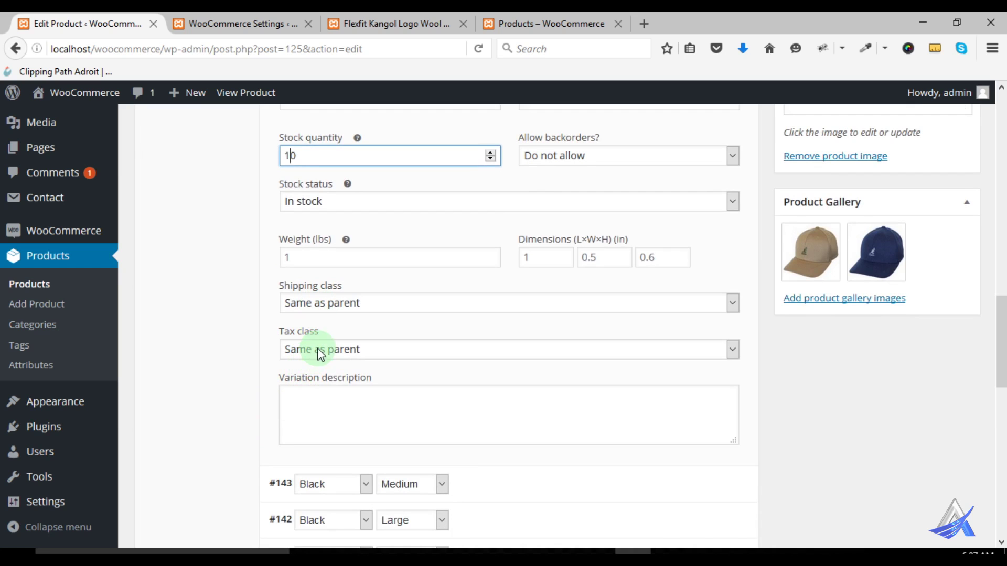
click(339, 303)
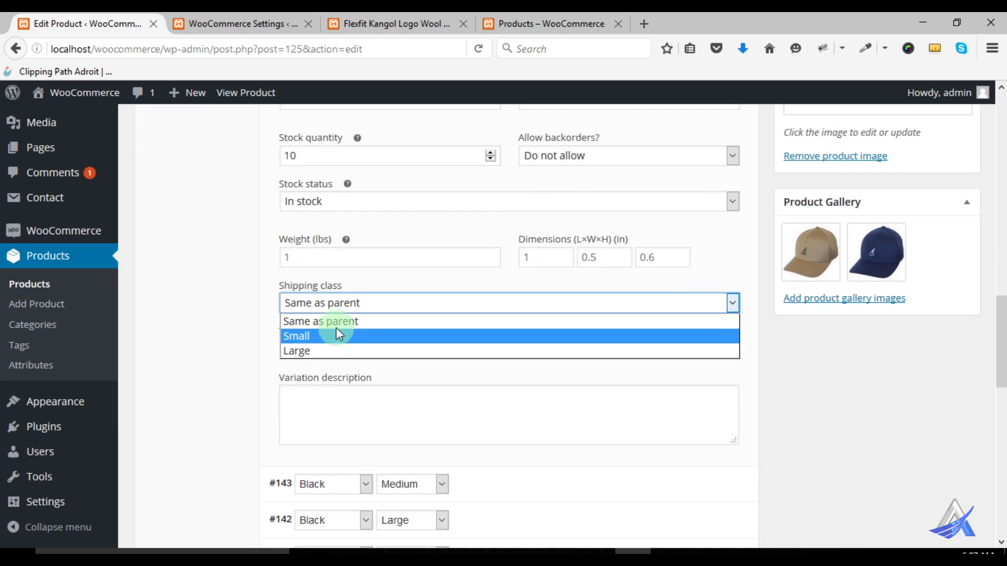
click(204, 334)
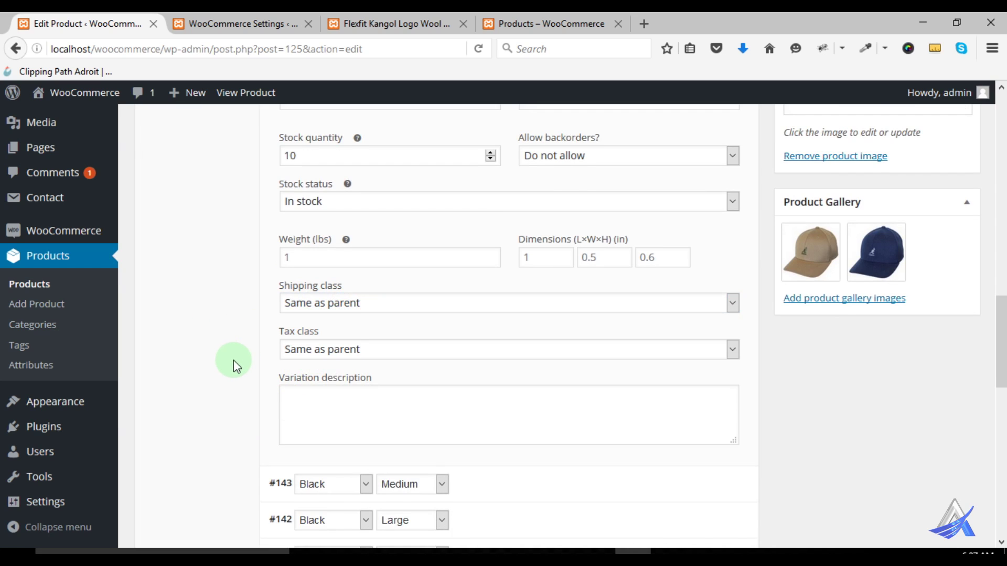
scroll(234, 360, down, 2)
click(303, 339)
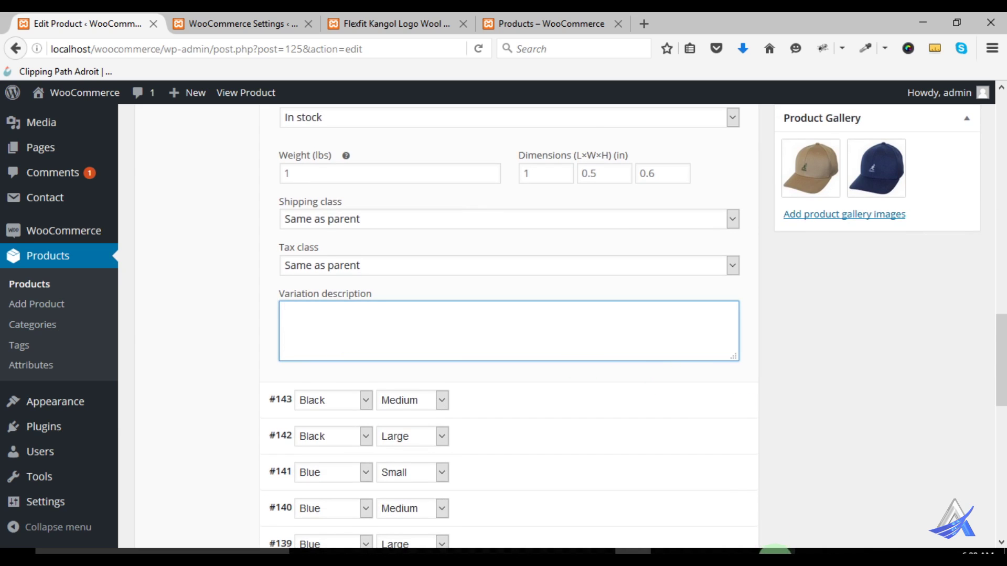
click(775, 550)
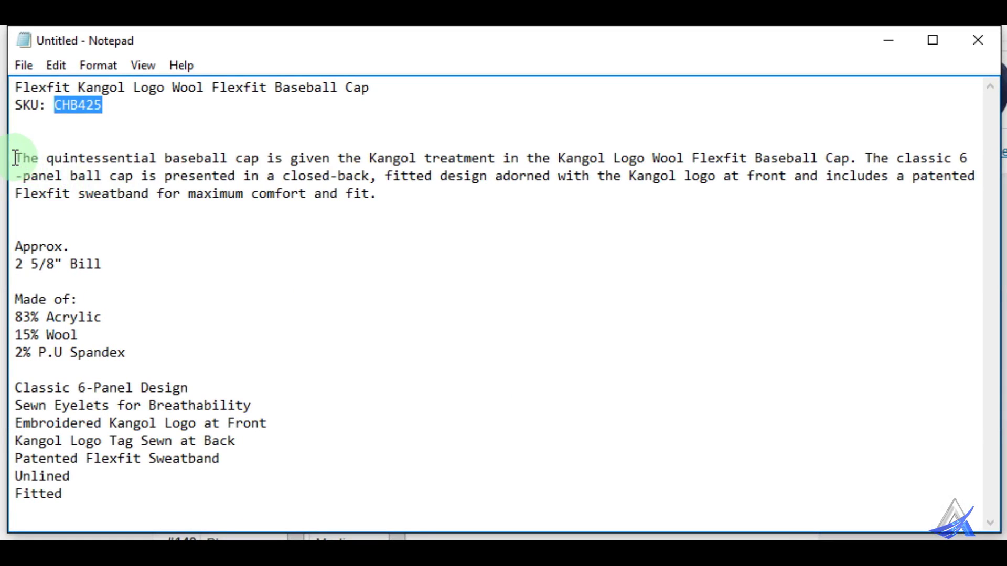
drag(15, 158, 389, 194)
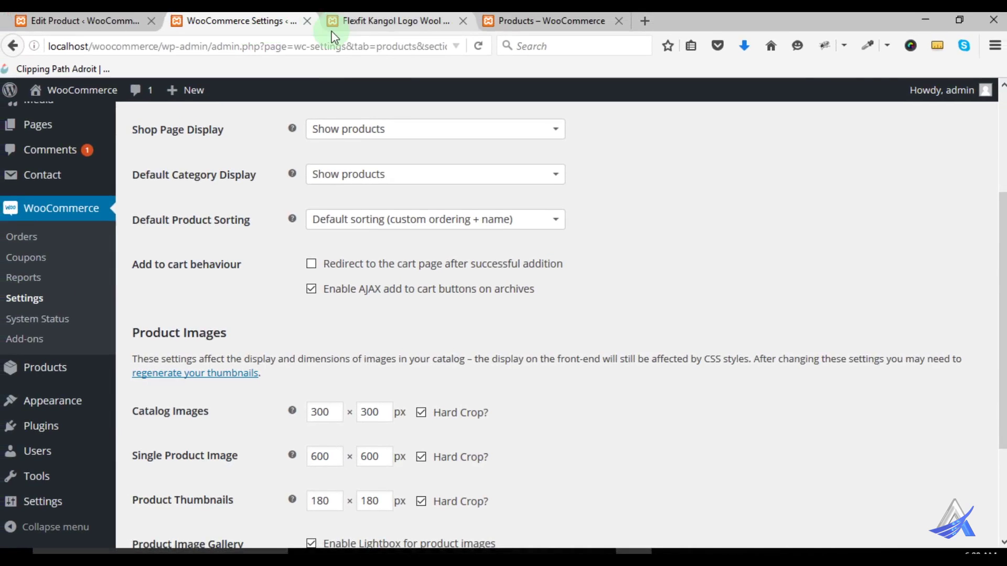
- Copy the first sentence of the cap's short description, ending in "Flexfit Baseball Cap.", from its shop page
click(404, 21)
scroll(454, 419, down, 5)
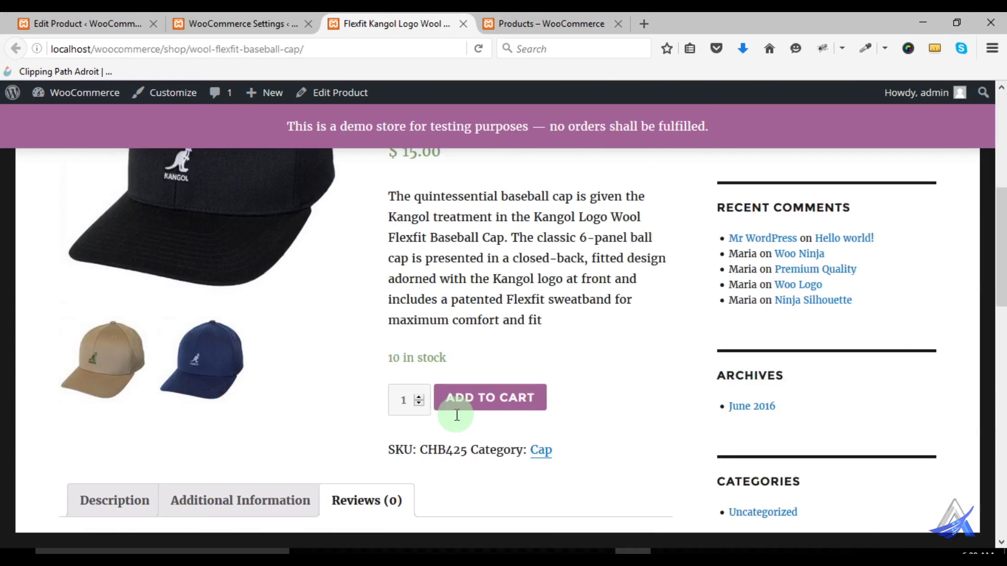
drag(389, 197, 552, 314)
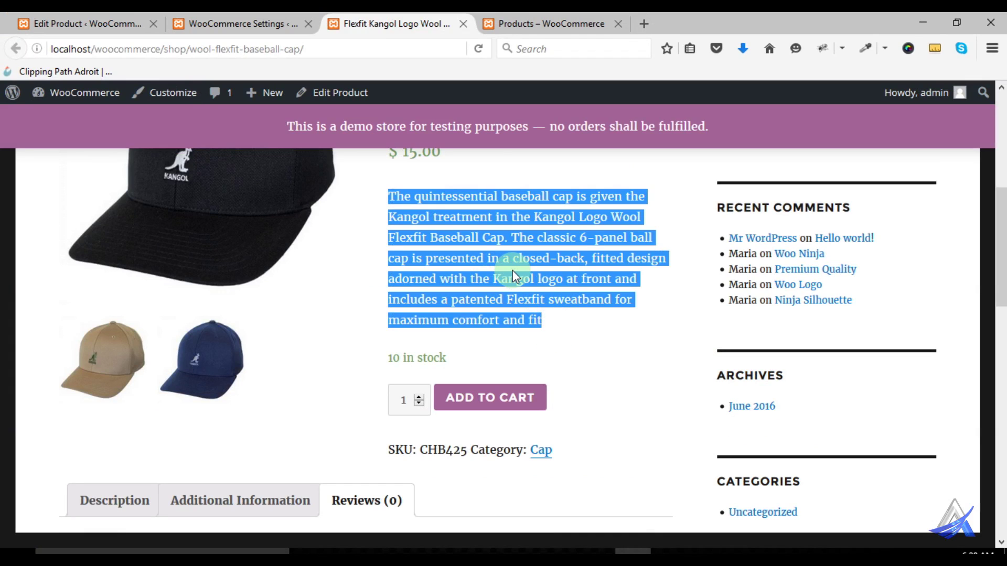
click(548, 275)
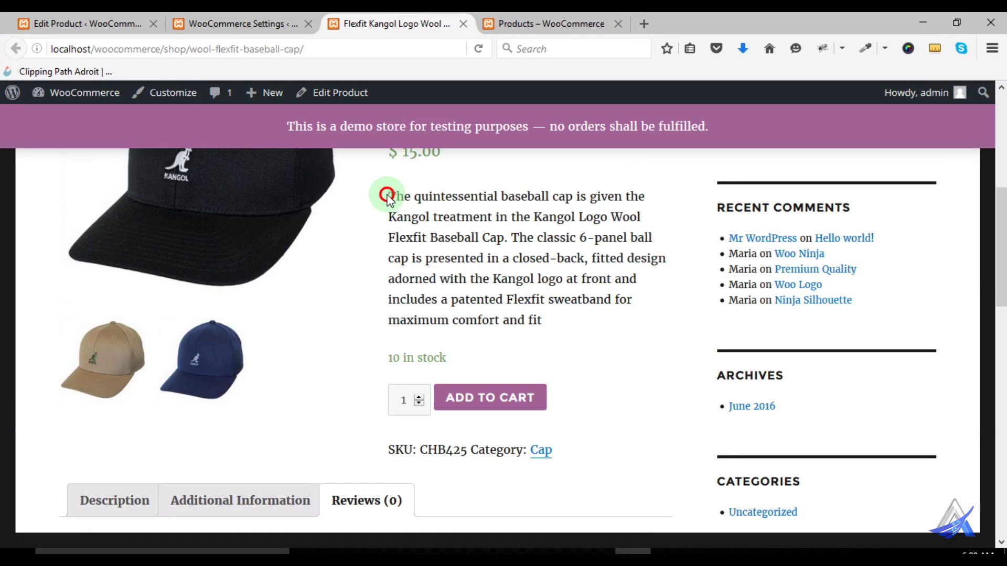
drag(387, 195, 456, 219)
click(487, 234)
drag(389, 194, 508, 237)
key(ctrl+c)
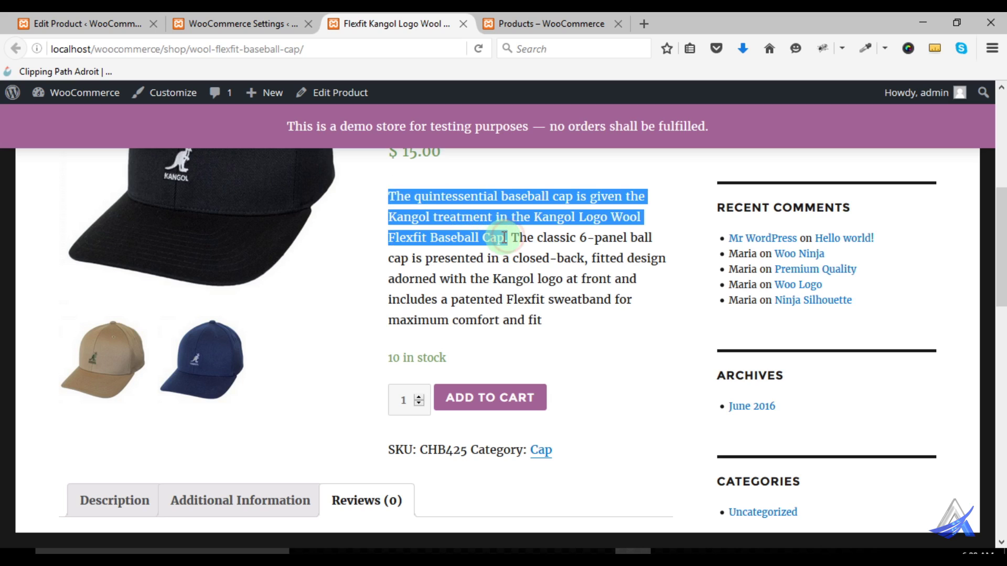
- Return to the product editor and paste the copied sentence as the Black, Small variation's description
click(99, 26)
click(432, 317)
key(ctrl+v)
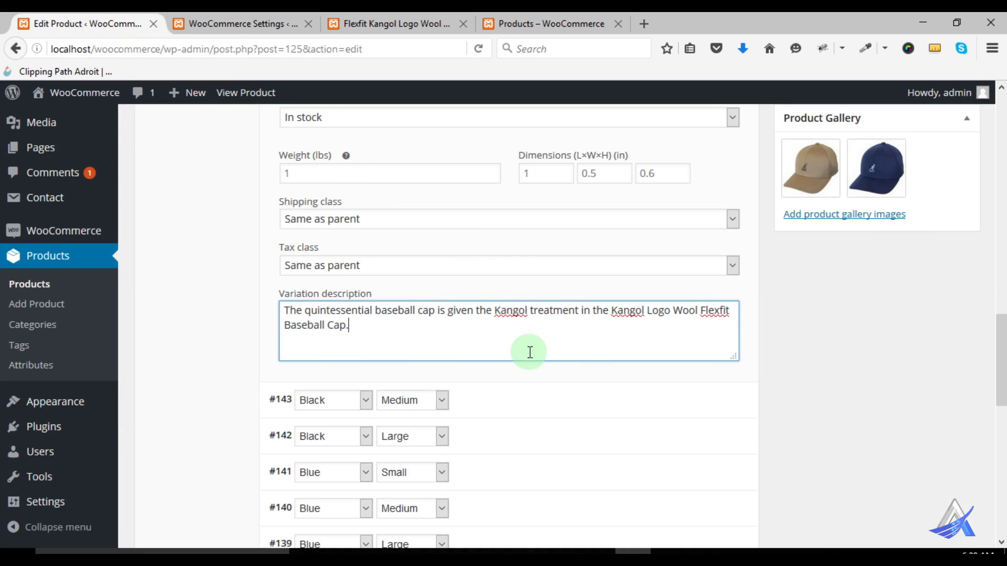
- Review all settings of the Black, Small variation, from its image and price down to its description
scroll(632, 393, up, 8)
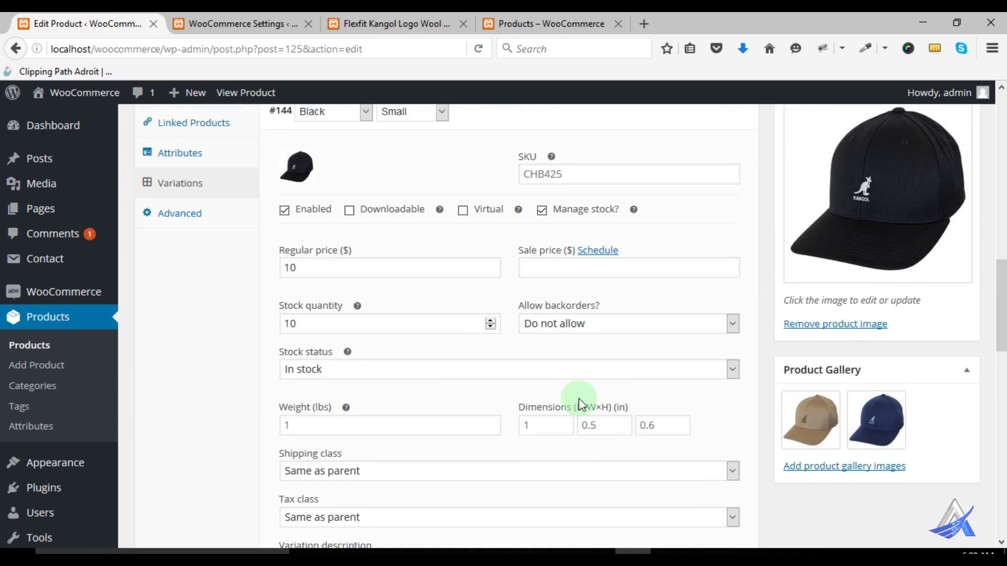
scroll(567, 361, down, 4)
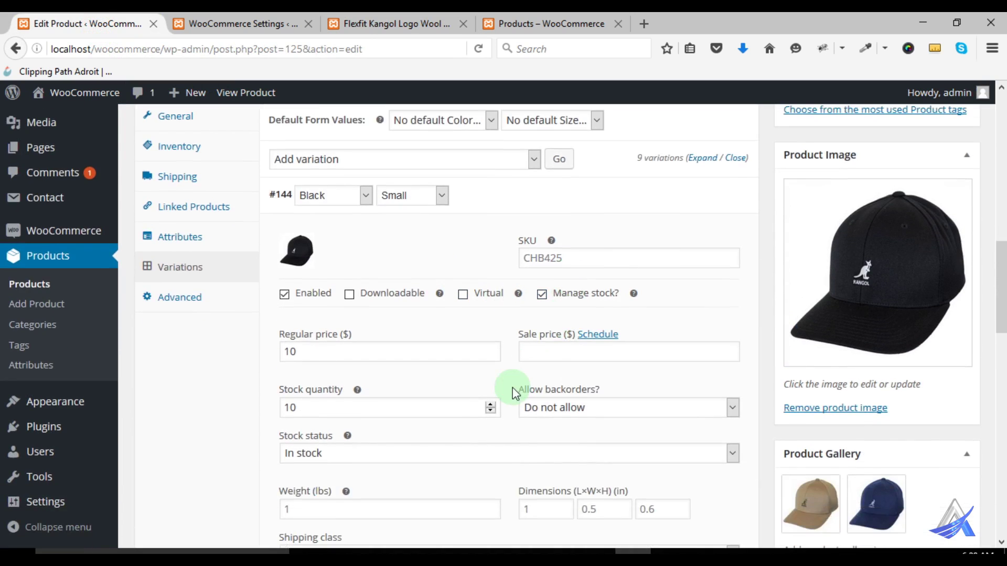
scroll(512, 388, down, 1)
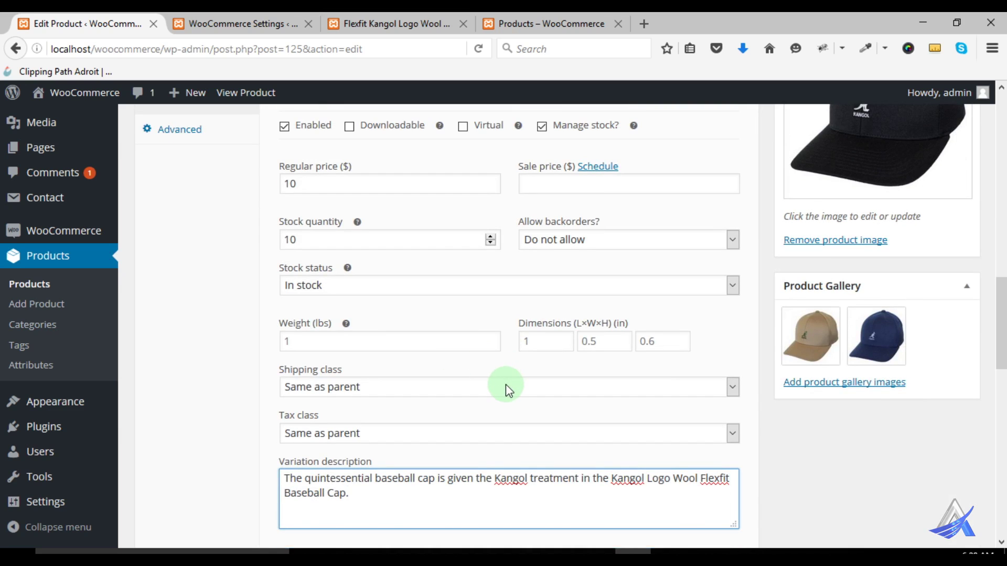
scroll(507, 387, down, 2)
scroll(506, 385, up, 10)
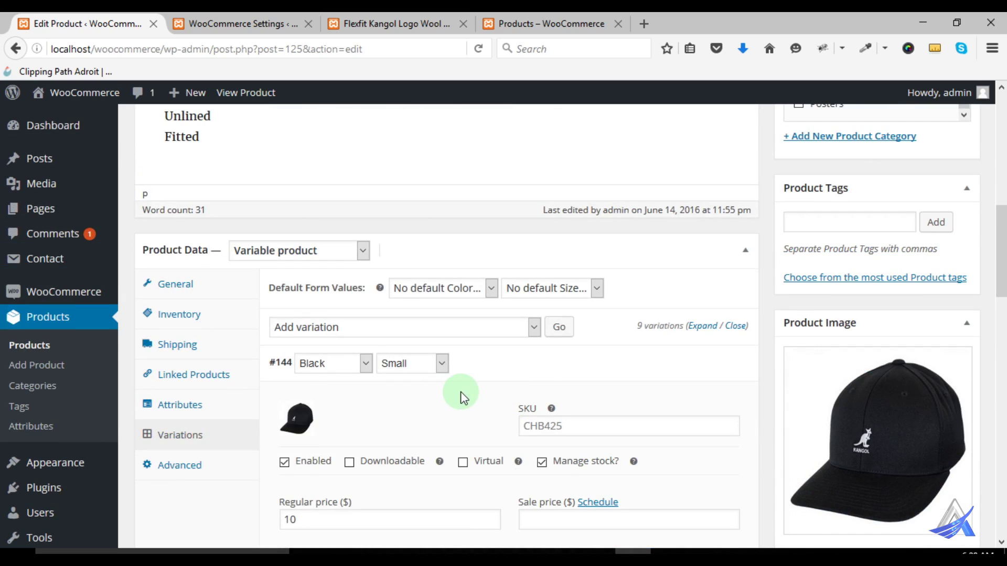
scroll(461, 396, down, 3)
scroll(462, 398, down, 5)
scroll(490, 350, up, 8)
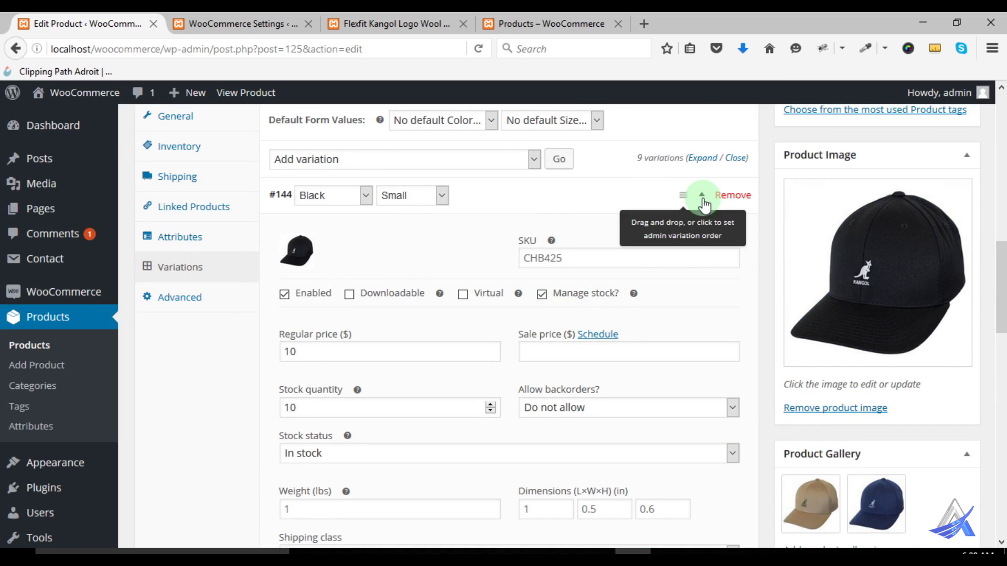
- Collapse the Black, Small variation, expand Black, Medium and set its image to the black Kangol cap
click(703, 201)
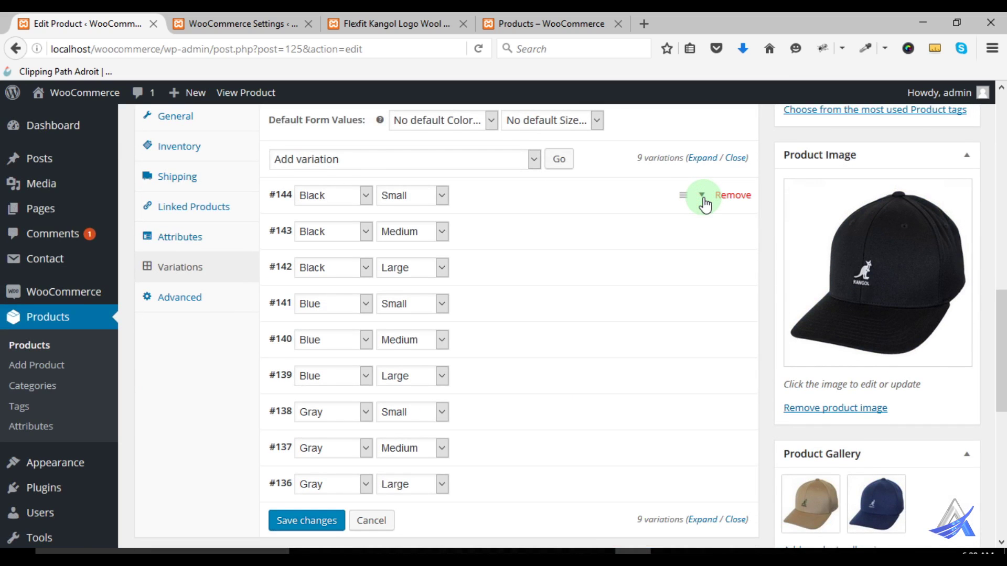
click(703, 231)
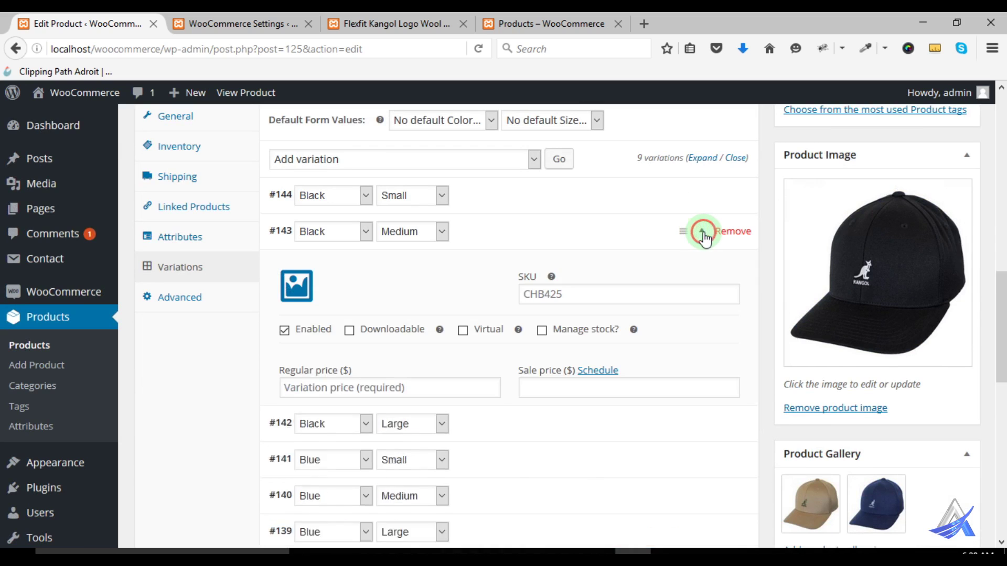
click(306, 292)
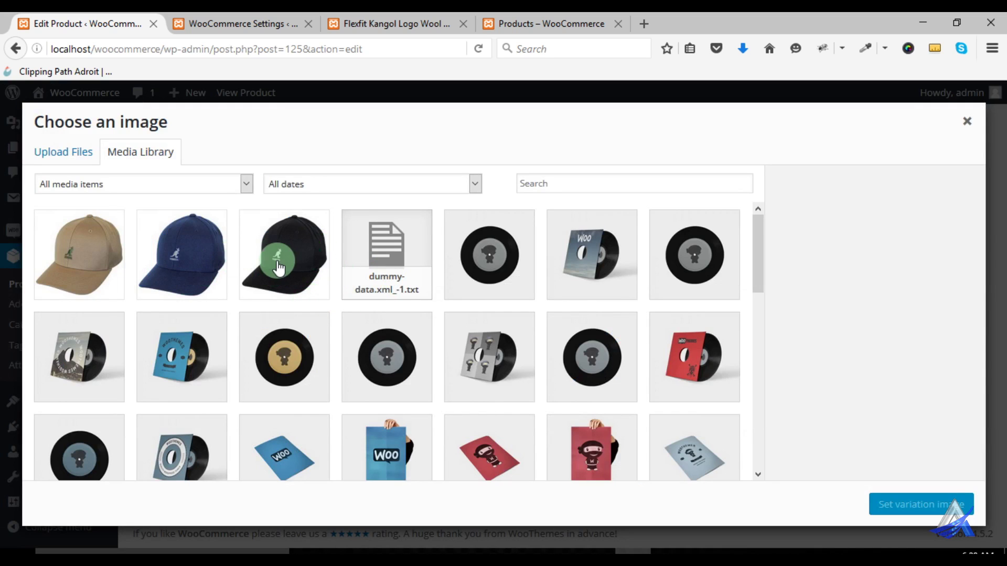
click(292, 270)
click(884, 504)
- Set the Black, Medium variation's regular price to 11 and paste the copied sentence as its description
scroll(582, 356, down, 3)
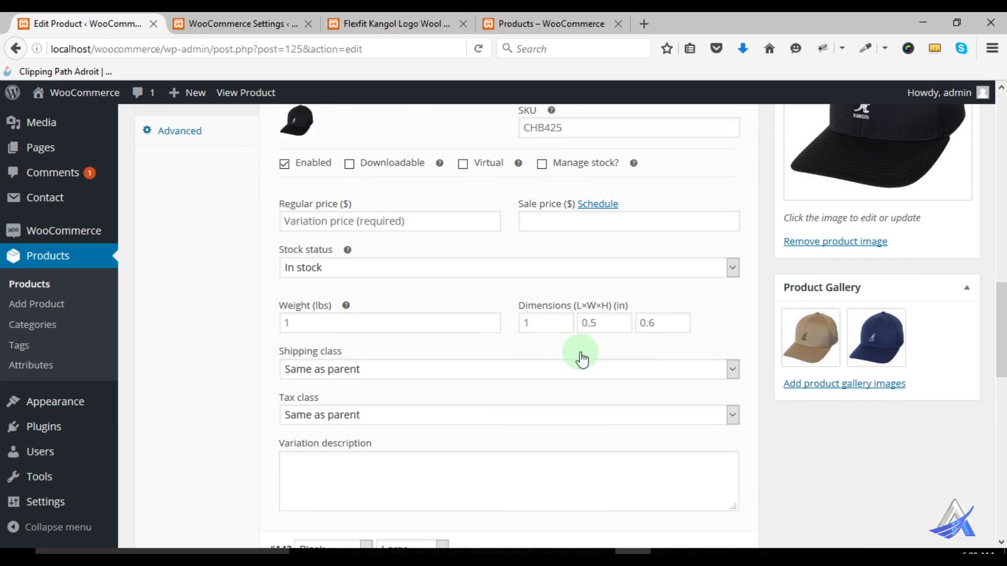
click(343, 221)
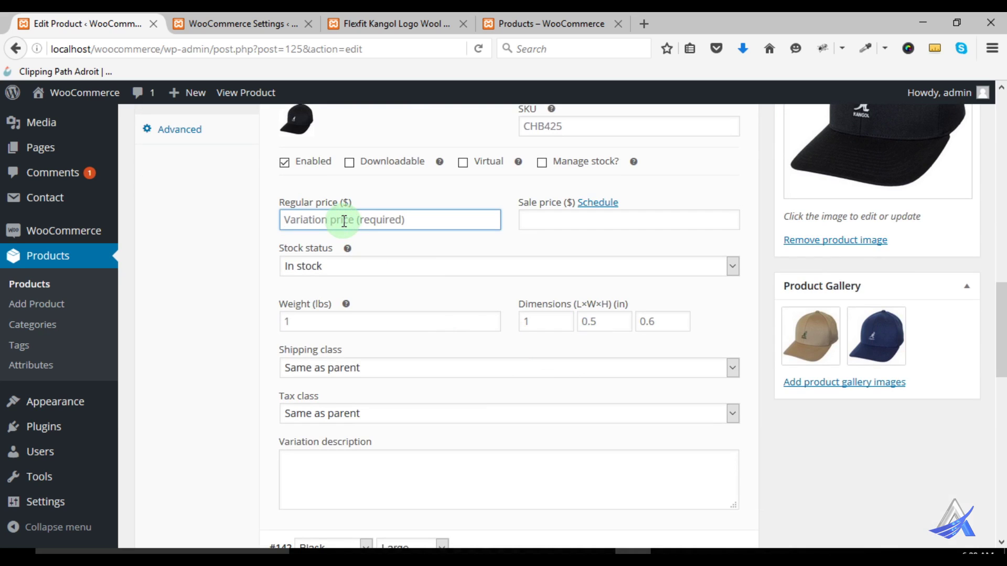
text(11)
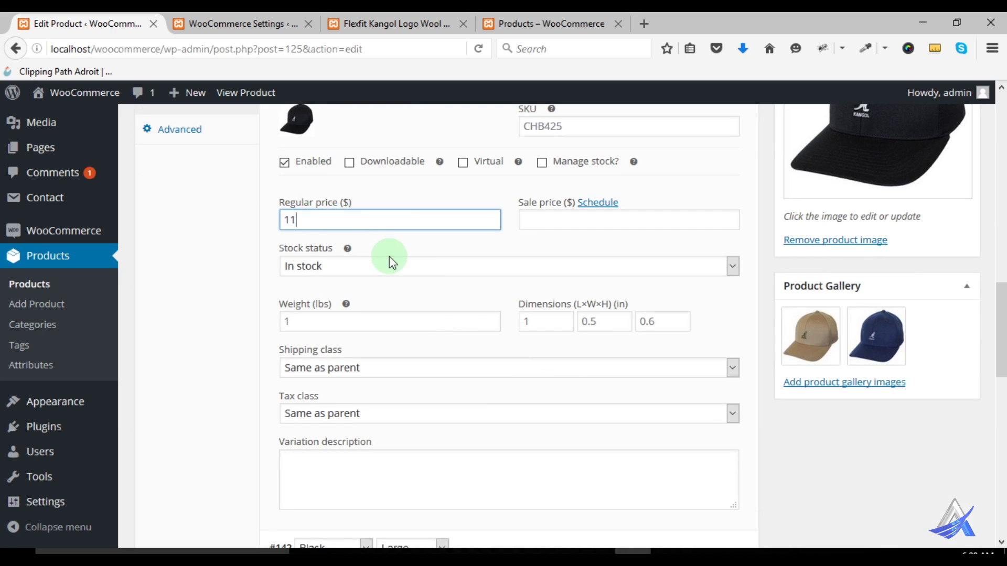
scroll(462, 367, down, 3)
click(390, 307)
key(ctrl+v)
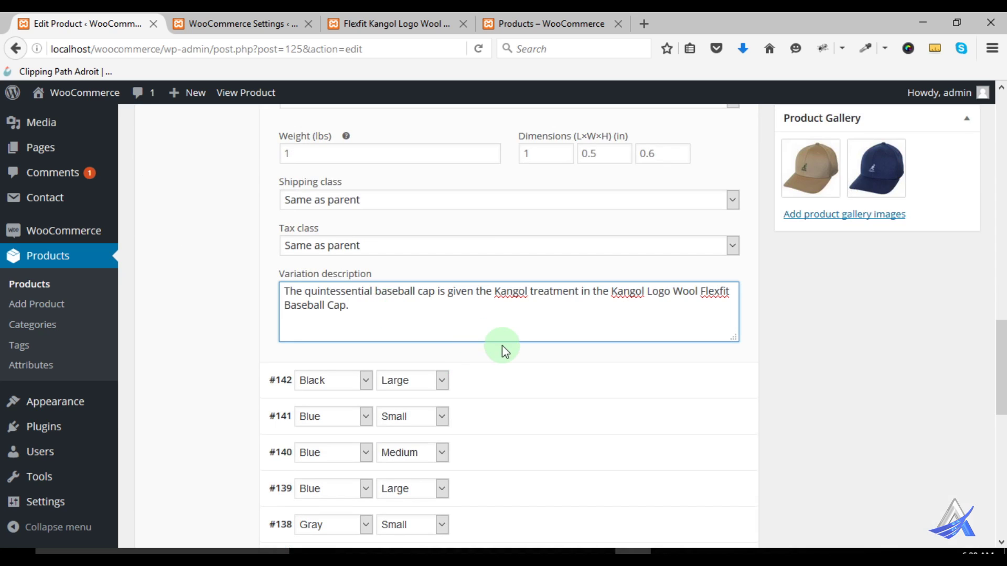
- Expand the Black, Large variation, set its image to the black Kangol cap and its regular price to 11.5
scroll(545, 367, down, 2)
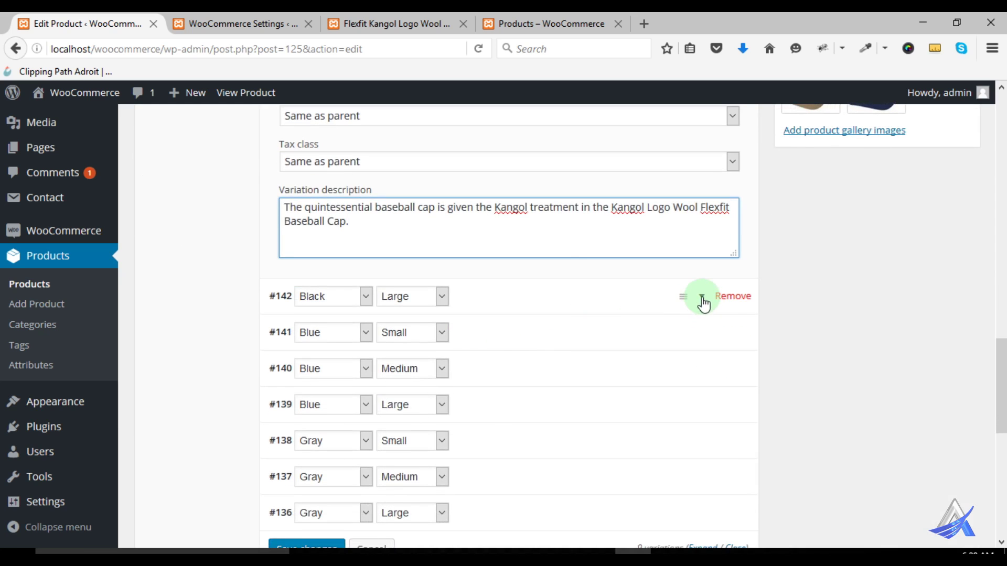
click(702, 298)
click(295, 357)
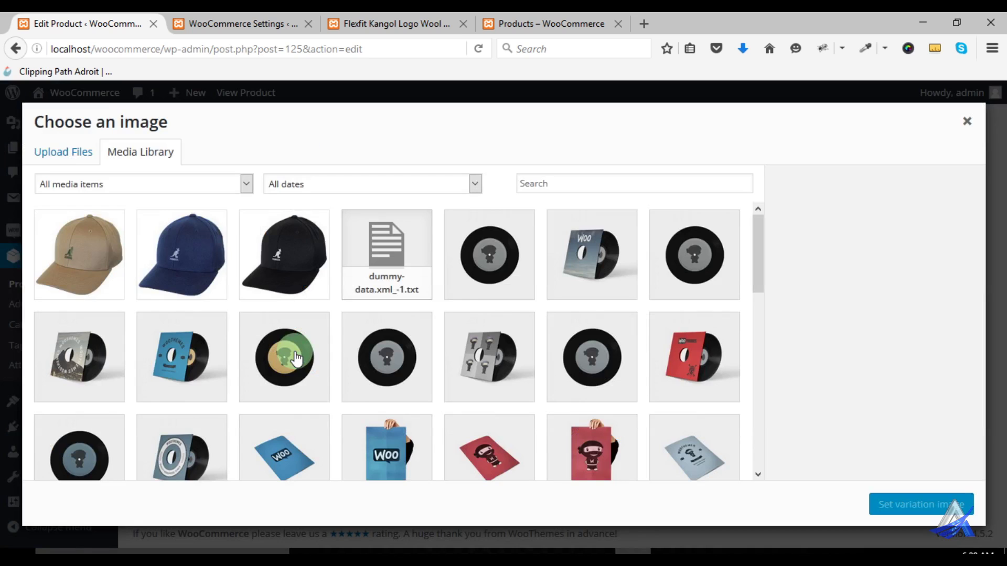
click(286, 264)
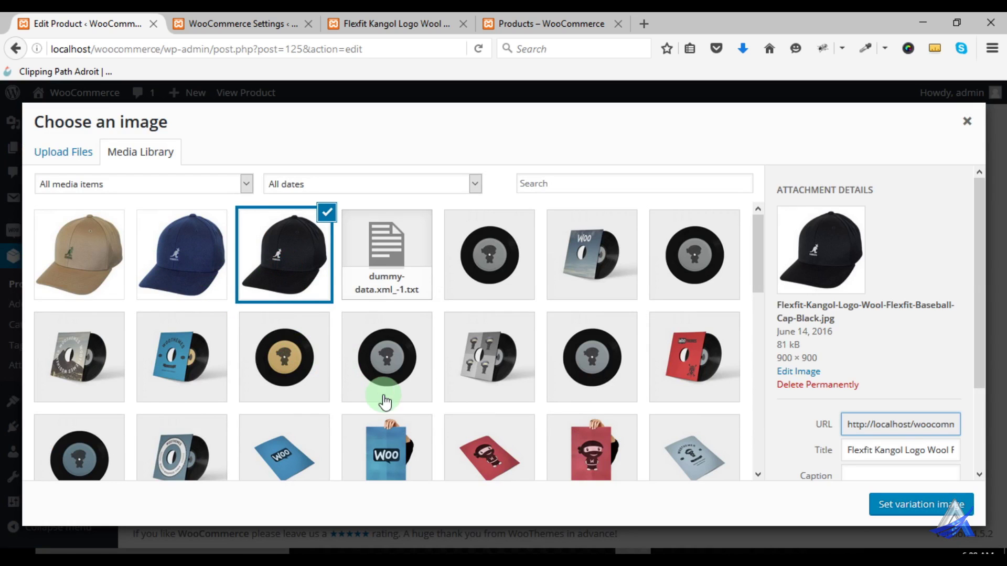
click(926, 503)
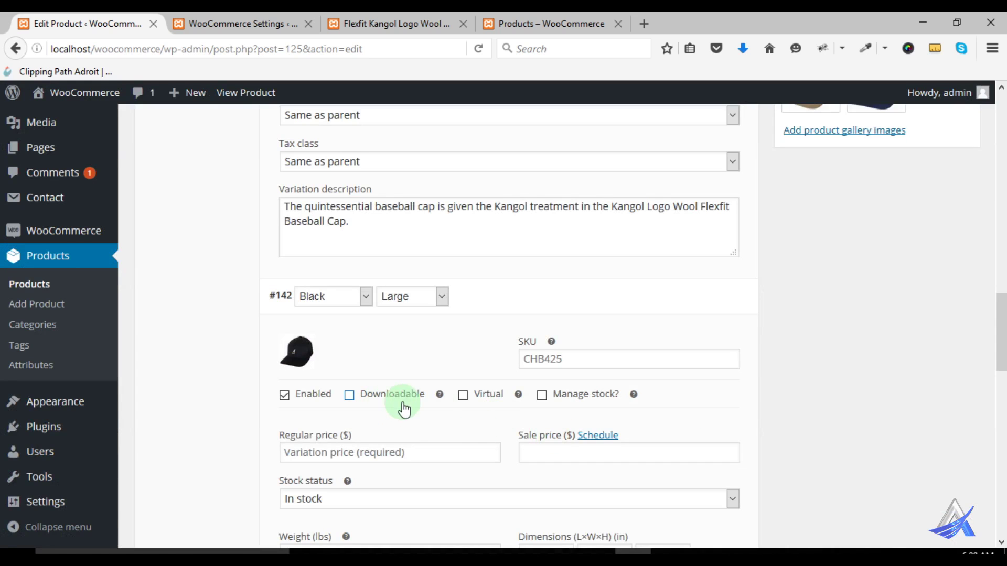
scroll(469, 401, down, 3)
click(392, 288)
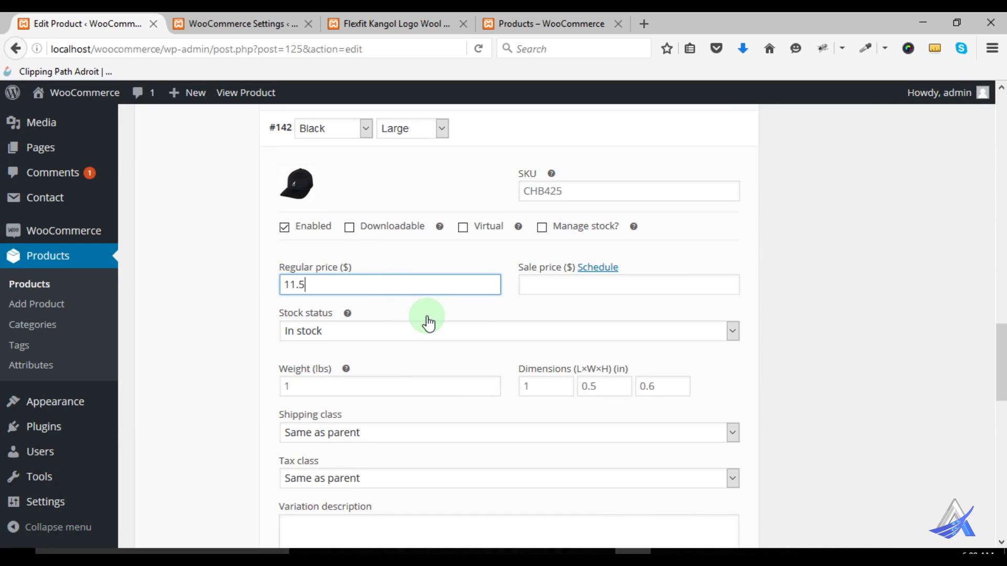
- Paste the copied sentence as the Black, Large variation's description
scroll(428, 323, down, 3)
click(350, 388)
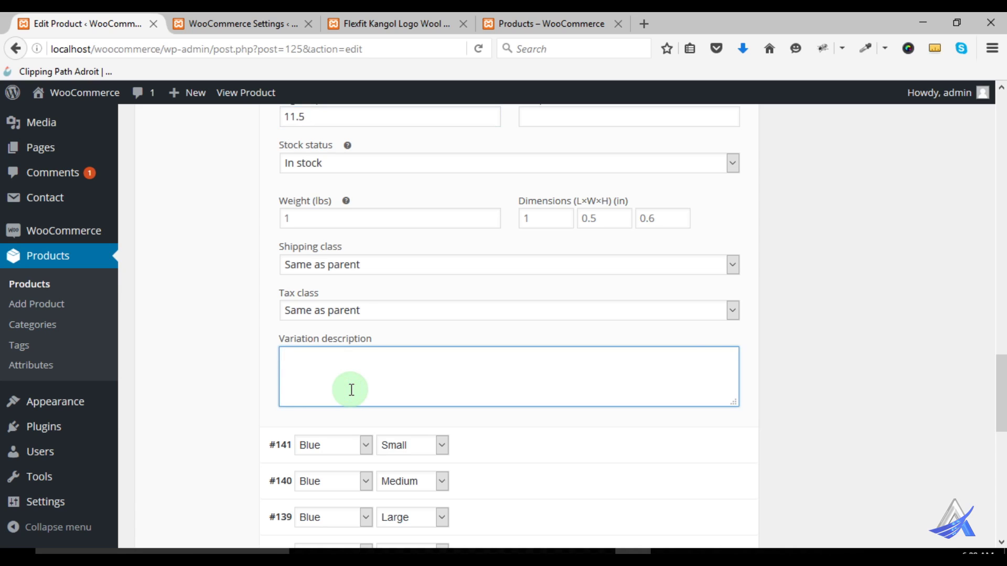
key(ctrl+v)
- Expand the Blue, Small variation, set its image to the blue Kangol cap and its regular price to 10
scroll(564, 426, down, 3)
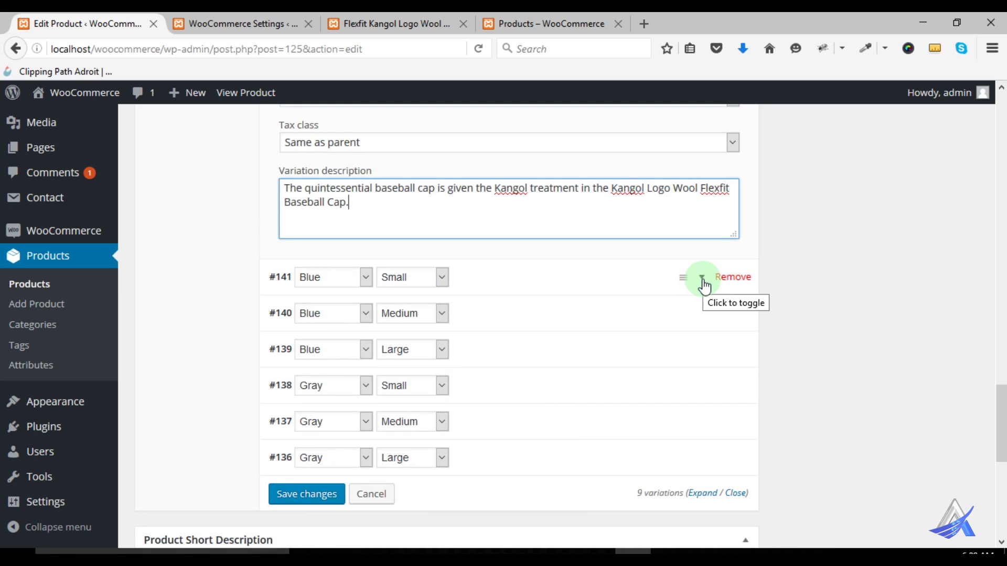
click(702, 281)
click(301, 339)
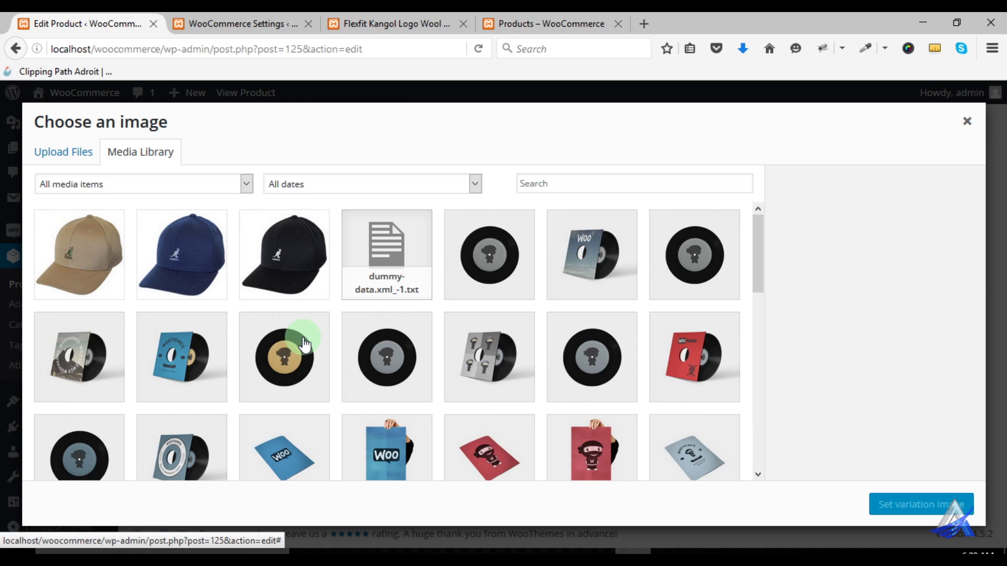
click(175, 254)
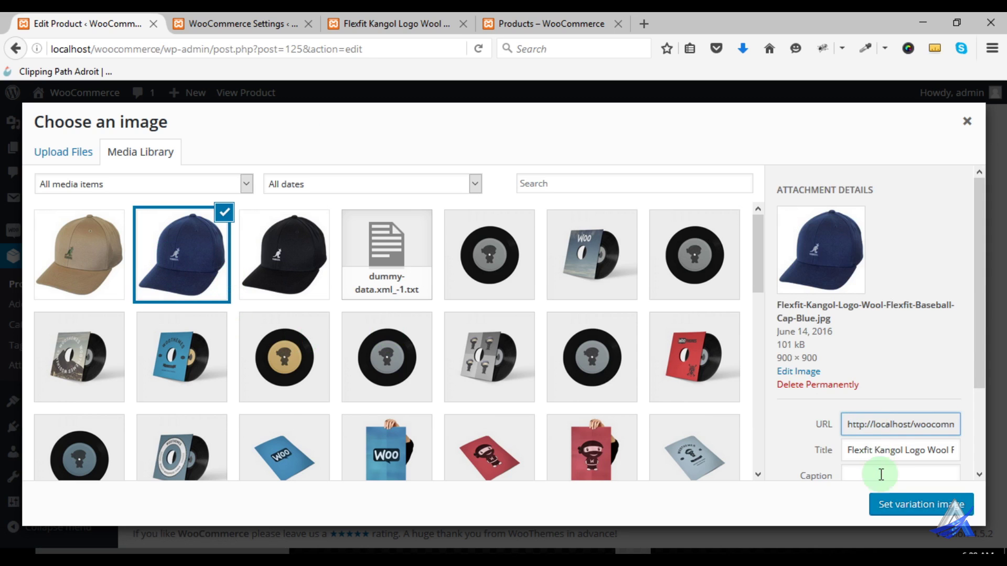
click(921, 505)
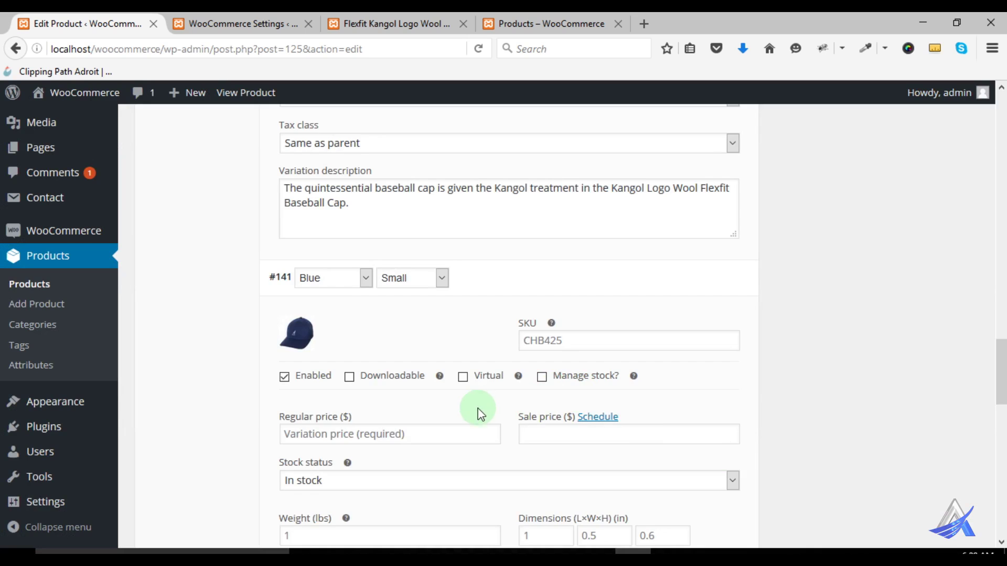
scroll(519, 418, down, 3)
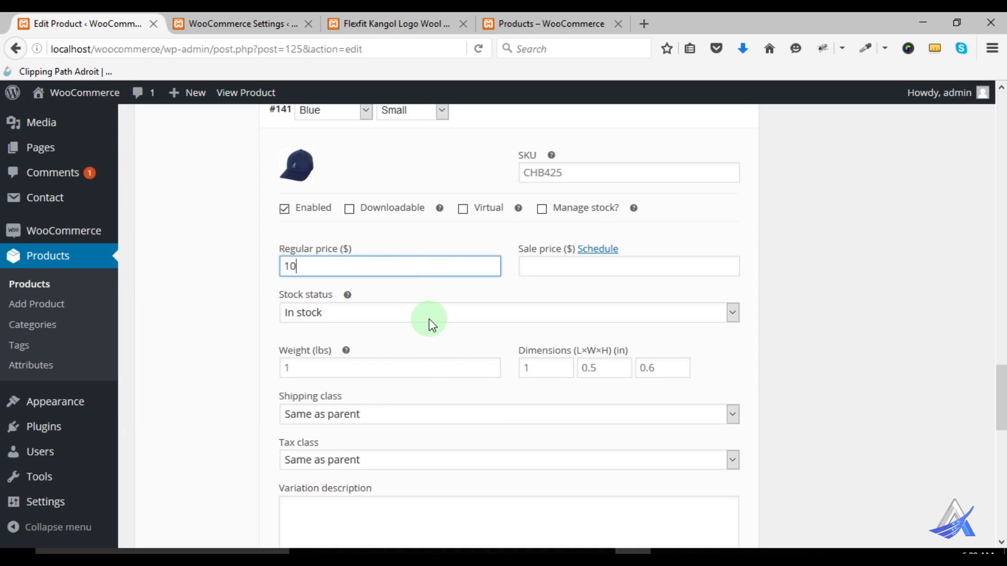
- Copy the sentence starting "The classic 6-panel ball cap" from the Notepad text and paste it as the Blue, Small variation's description
scroll(415, 346, down, 3)
click(404, 367)
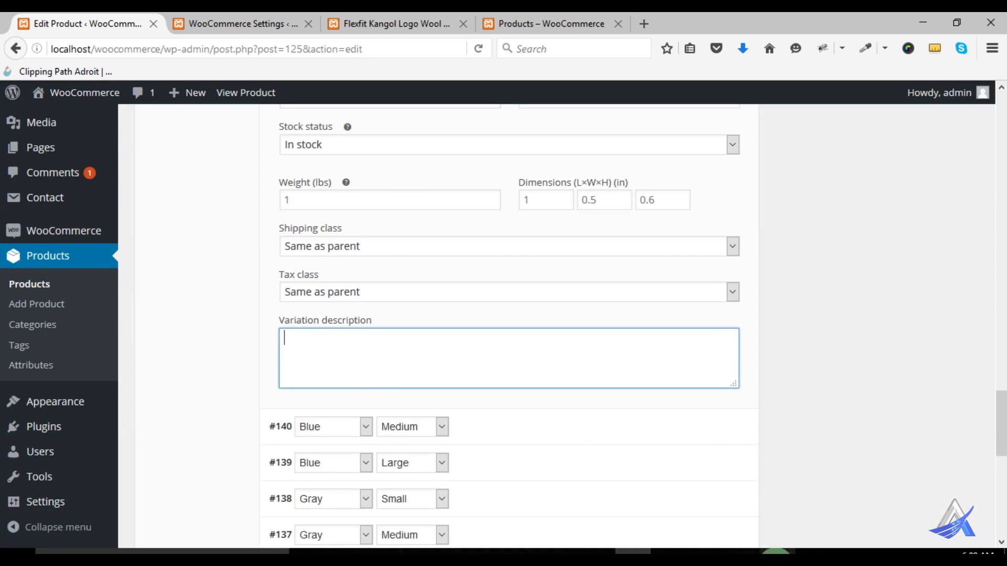
key(alt+Tab)
click(435, 275)
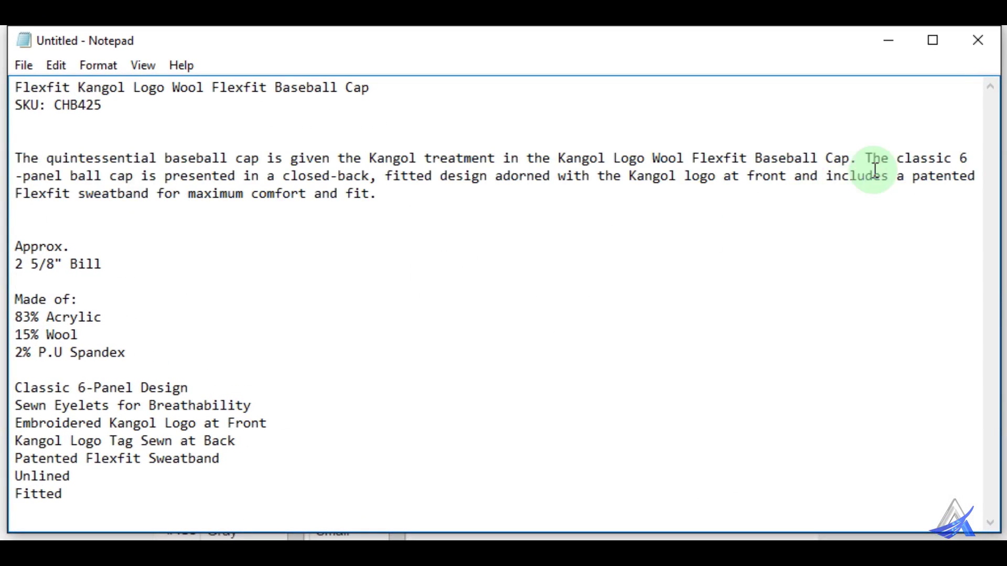
drag(865, 158, 861, 191)
key(ctrl+c)
key(alt+Tab)
click(362, 345)
key(ctrl+v)
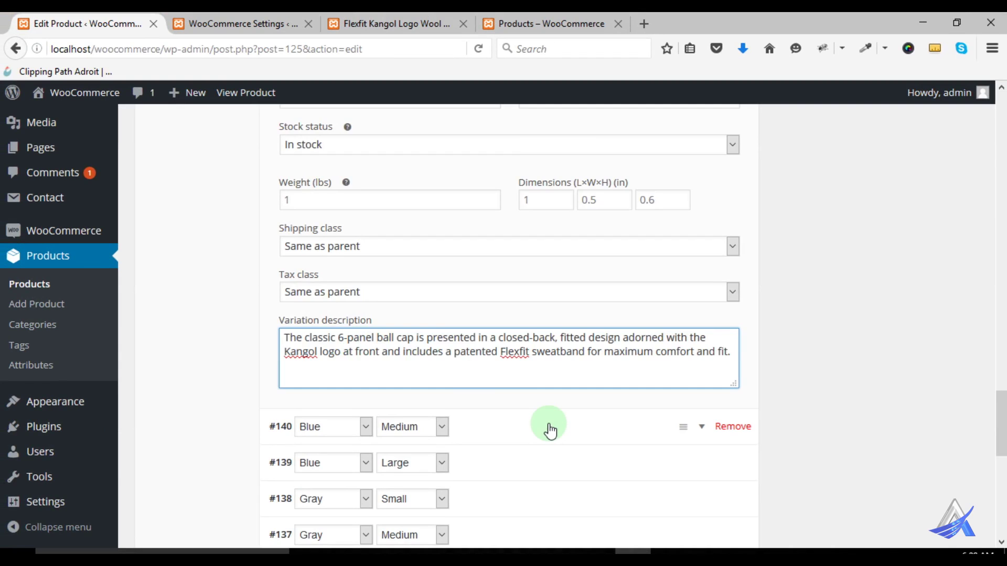
- Expand the Blue, Medium variation and set its image to the blue Kangol cap
scroll(548, 427, down, 2)
click(704, 346)
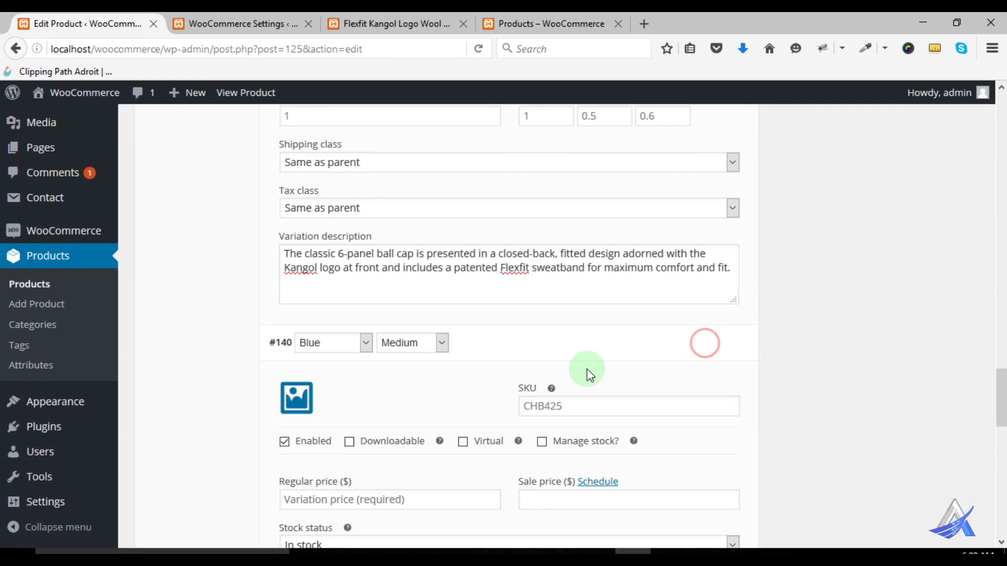
scroll(451, 356, down, 2)
click(299, 324)
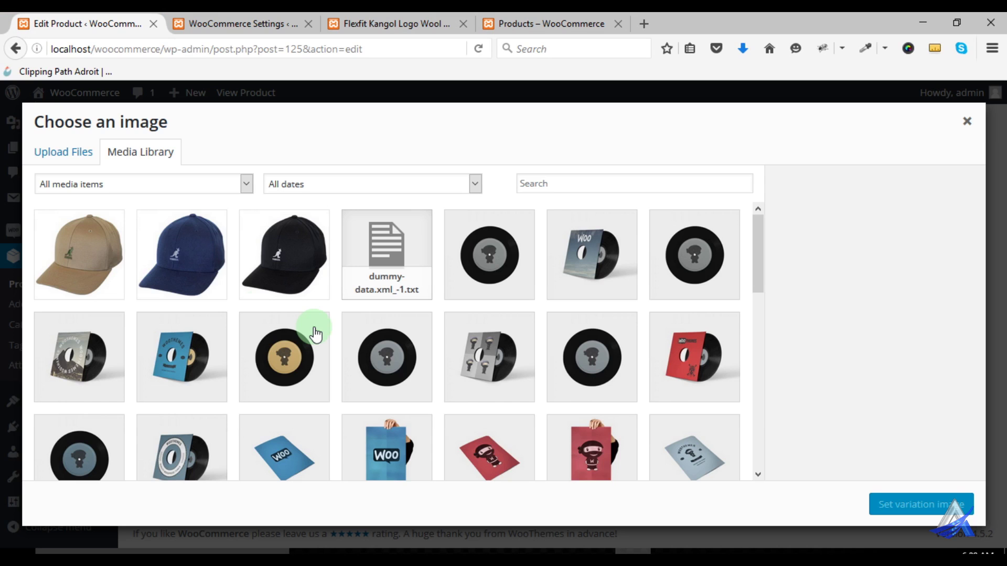
click(195, 260)
click(890, 504)
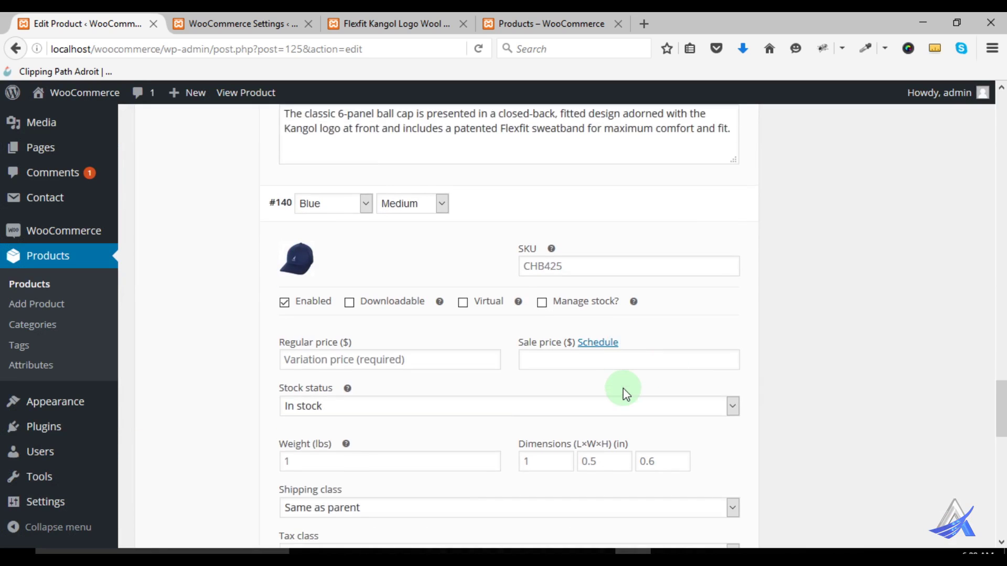
- Enter the Blue, Medium variation's regular price and paste the copied 6-panel sentence as its description
scroll(624, 394, down, 1)
click(407, 335)
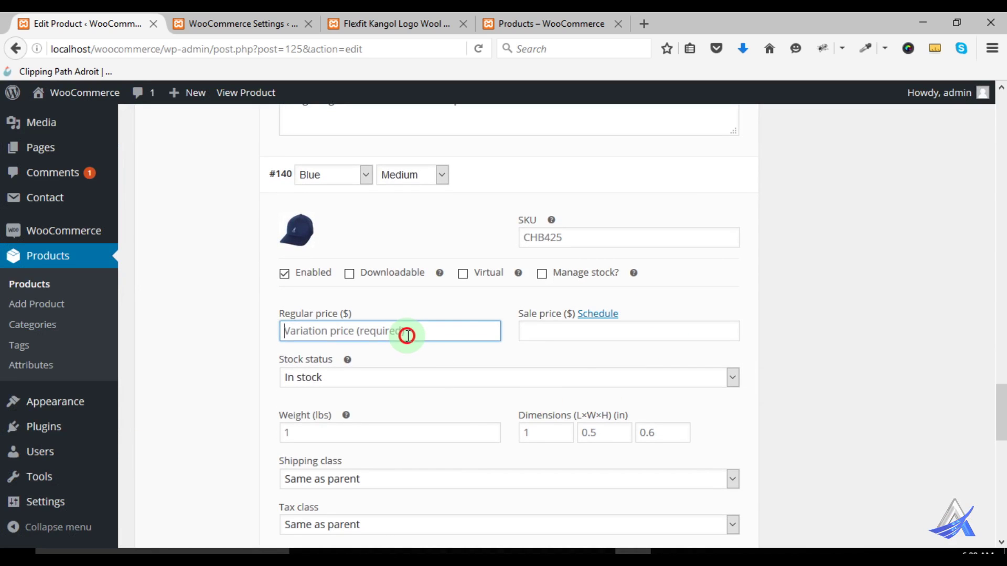
scroll(467, 399, down, 5)
click(443, 359)
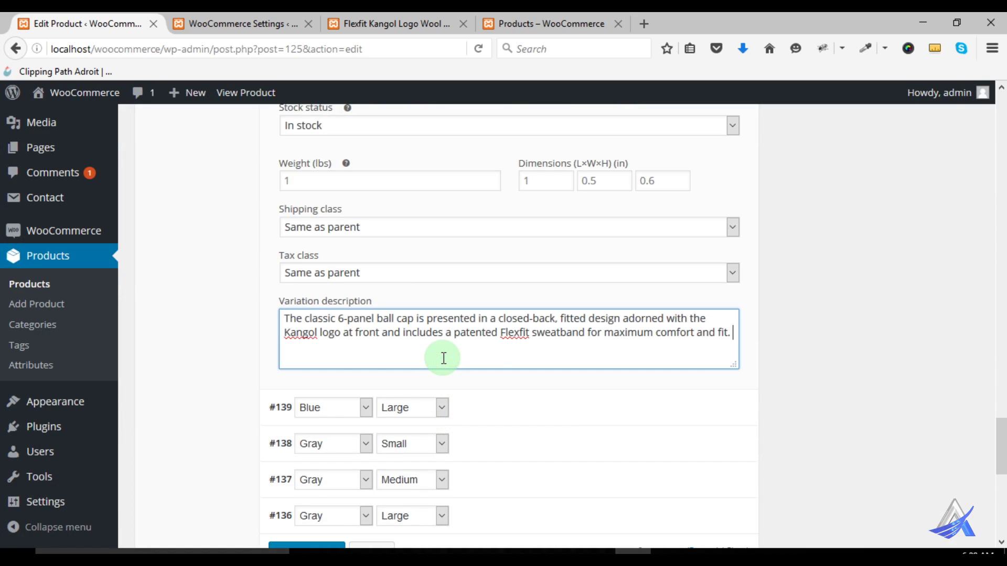
key(ctrl+v)
- Expand the Blue, Large variation and set its image to the blue Kangol cap
scroll(607, 427, down, 3)
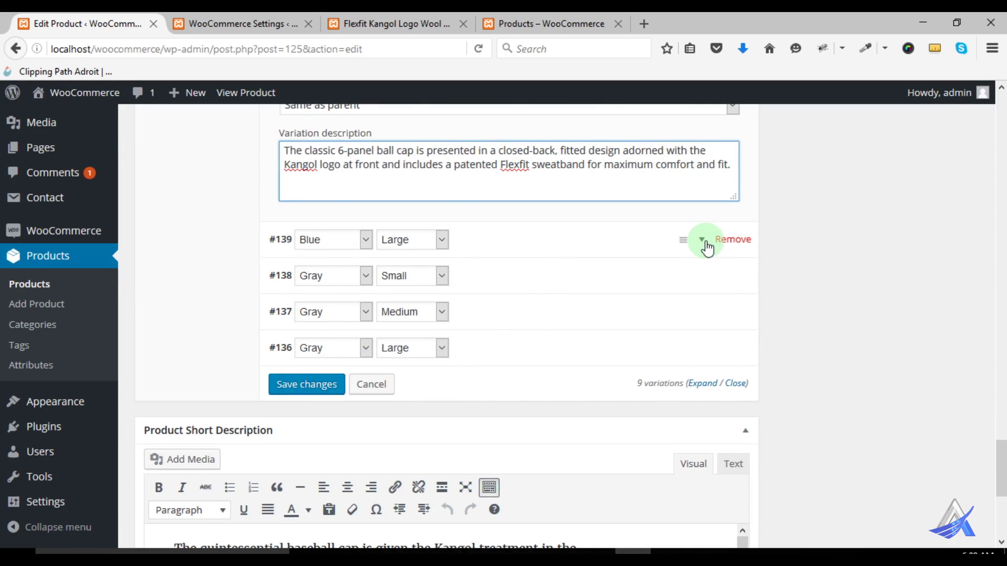
click(703, 242)
click(297, 295)
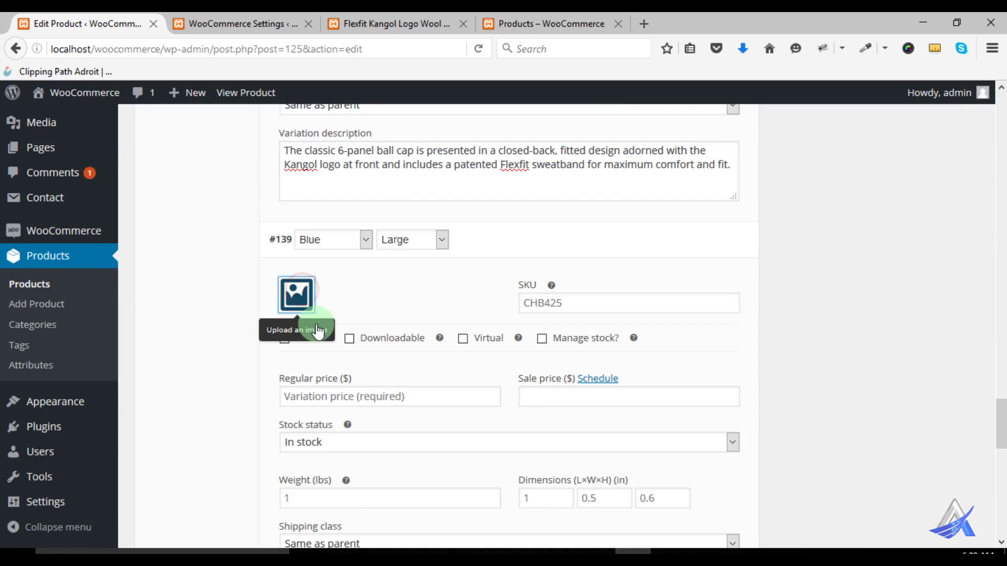
click(180, 247)
click(909, 504)
- Set the Blue, Large variation's regular price to 11.5 and paste the copied 6-panel sentence as its description
scroll(582, 406, down, 3)
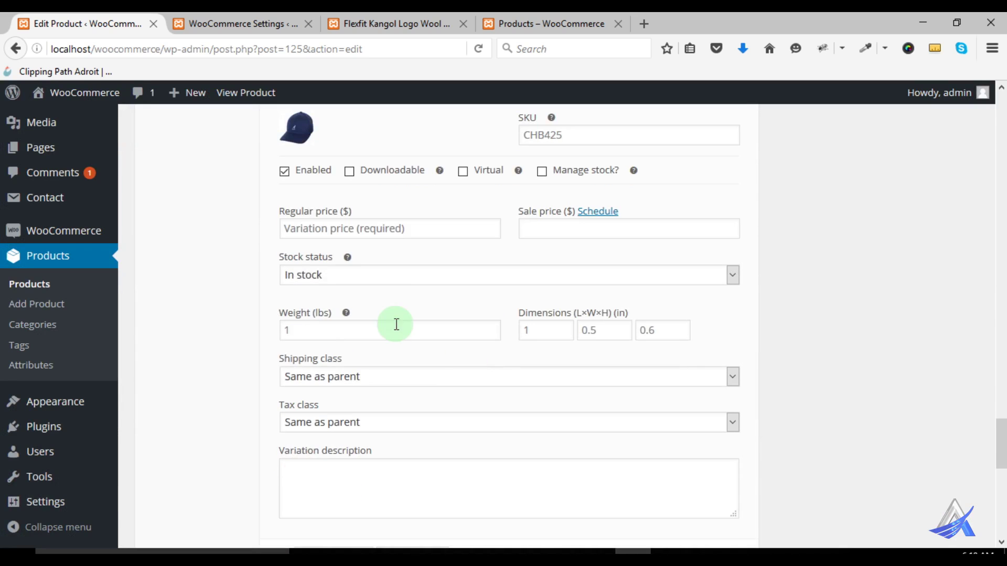
click(351, 229)
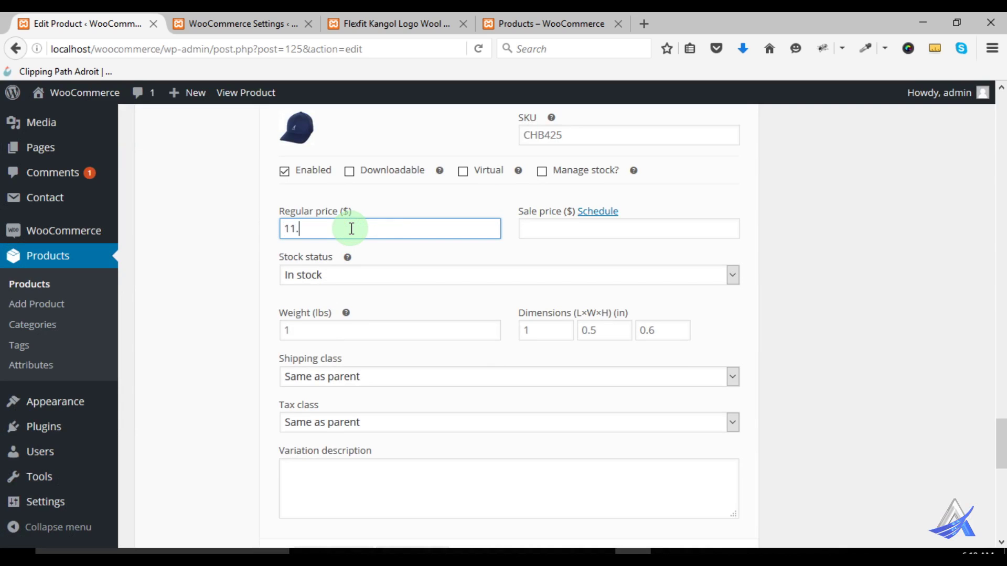
click(399, 495)
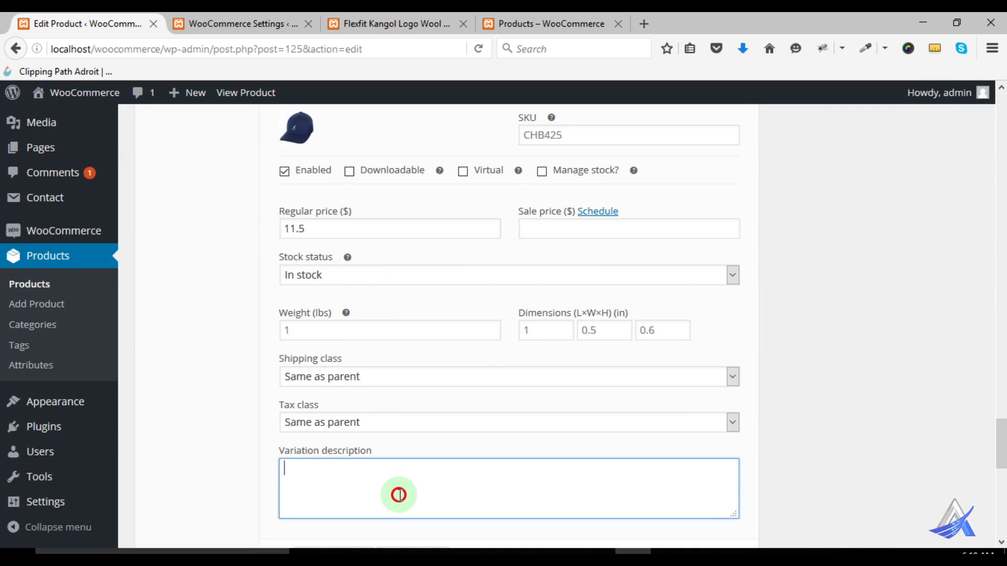
key(ctrl+v)
- Expand the Gray, Small variation, set its image to the gray Kangol cap and its regular price to 10
scroll(329, 362, down, 3)
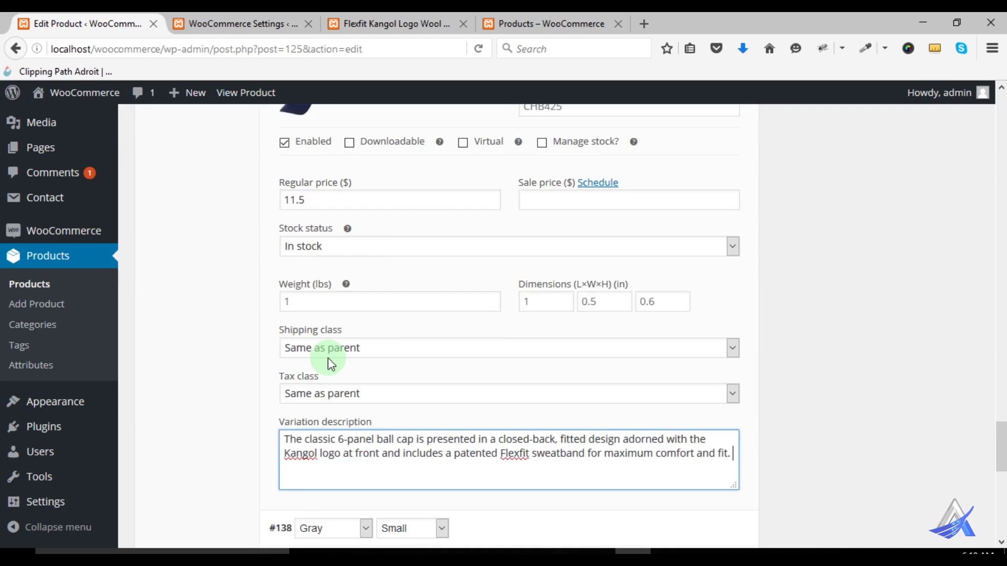
scroll(193, 401, down, 3)
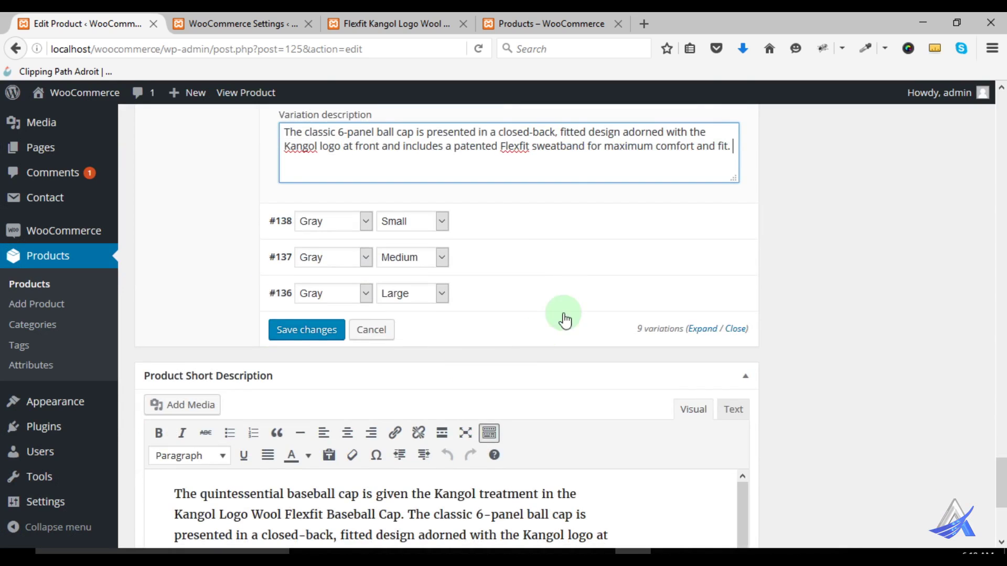
click(704, 223)
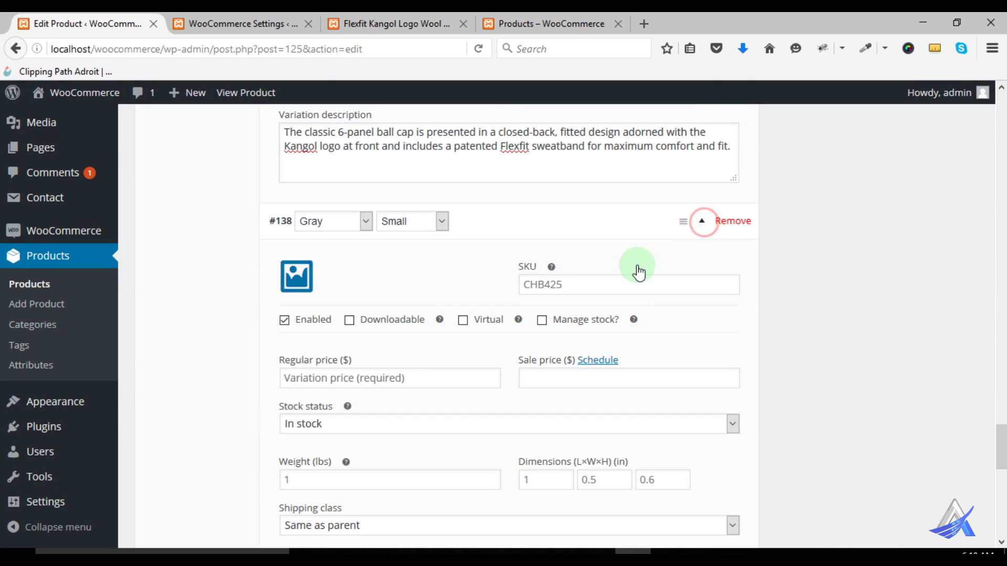
click(299, 277)
click(110, 260)
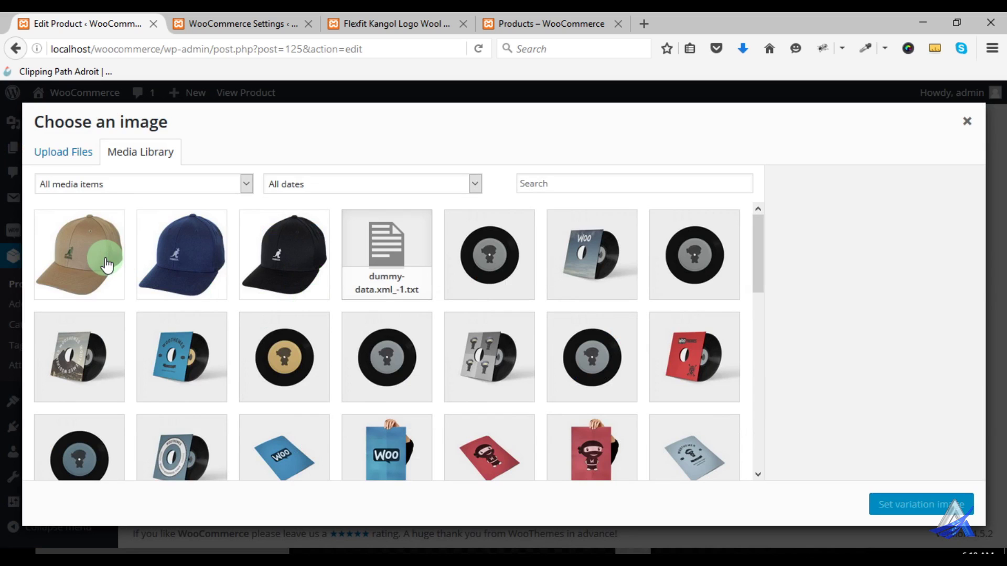
click(902, 512)
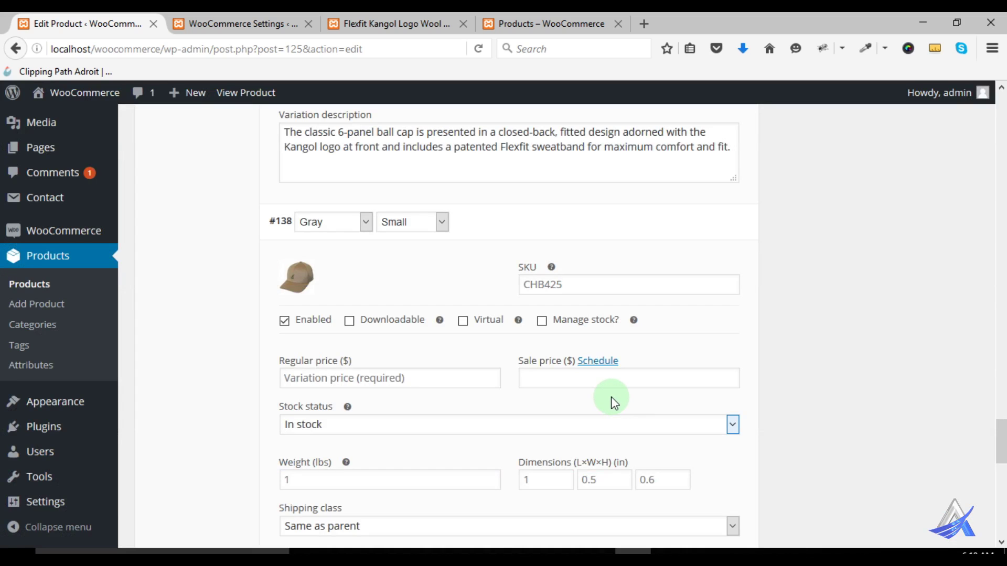
click(360, 383)
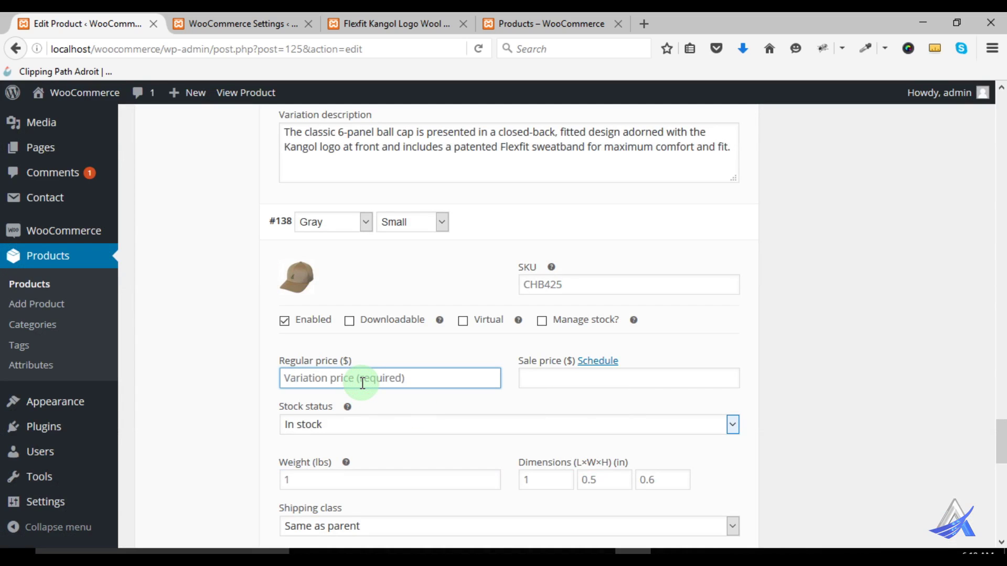
scroll(423, 430, down, 5)
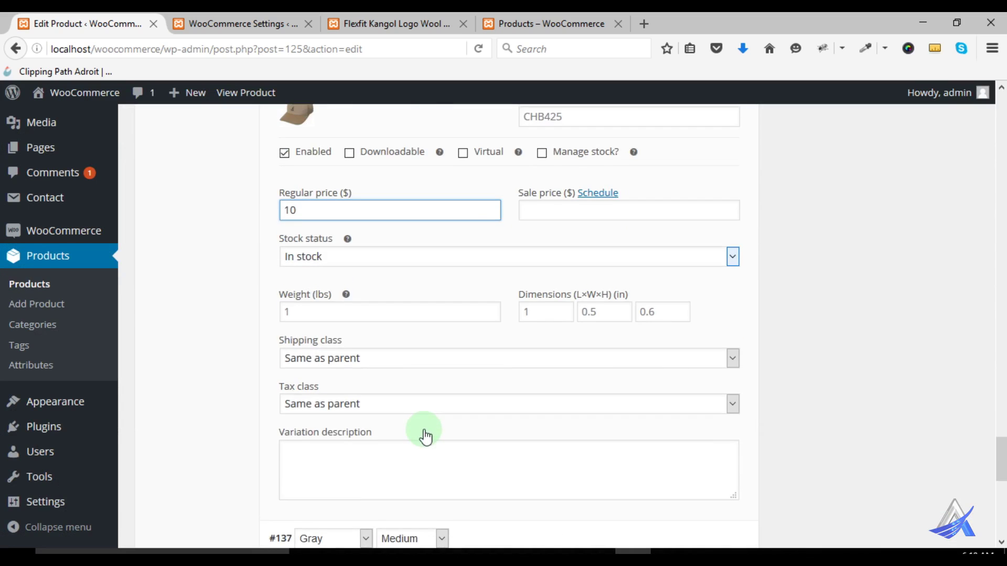
- Copy the full two-sentence paragraph from Notepad into the Gray, Small variation's description, trim its end and select the whole text
click(373, 398)
key(alt+Tab)
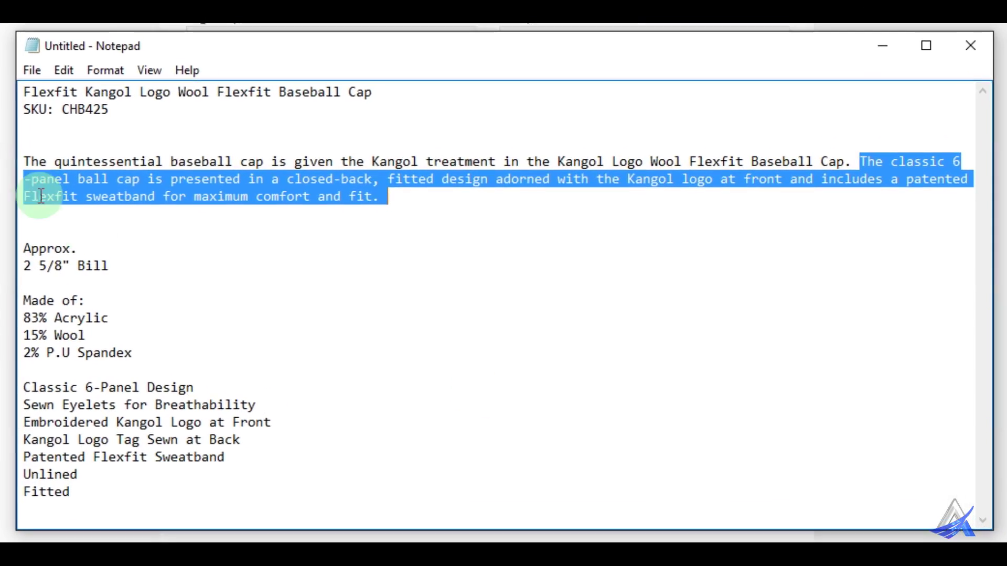
click(18, 157)
drag(18, 158, 387, 203)
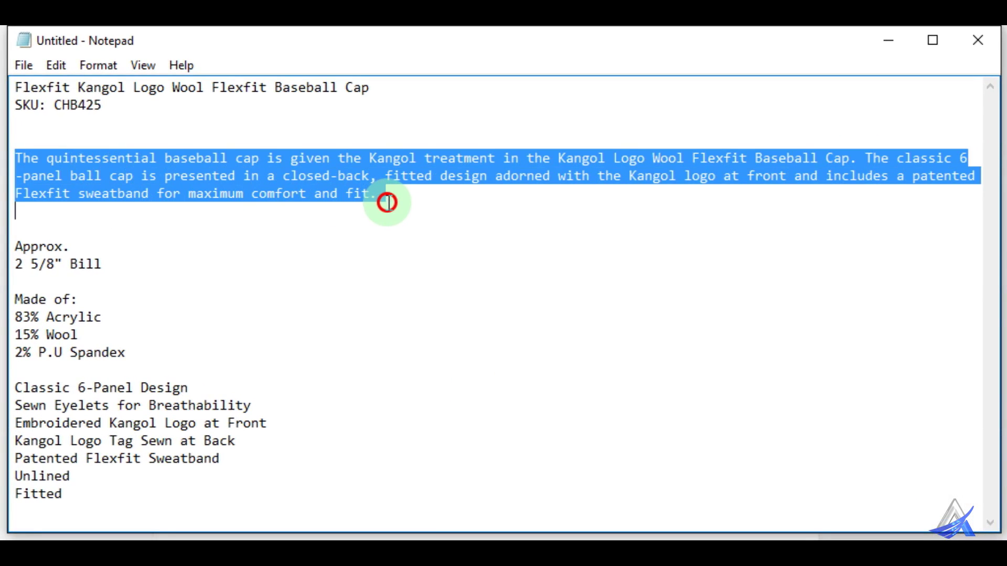
key(ctrl+c)
key(alt+Tab)
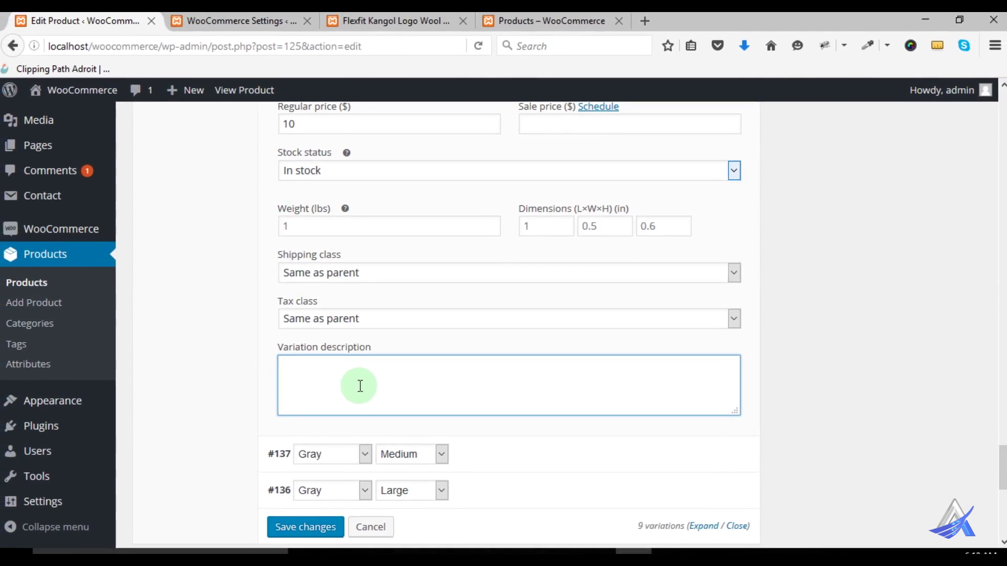
key(ctrl+v)
key(BackSpace)
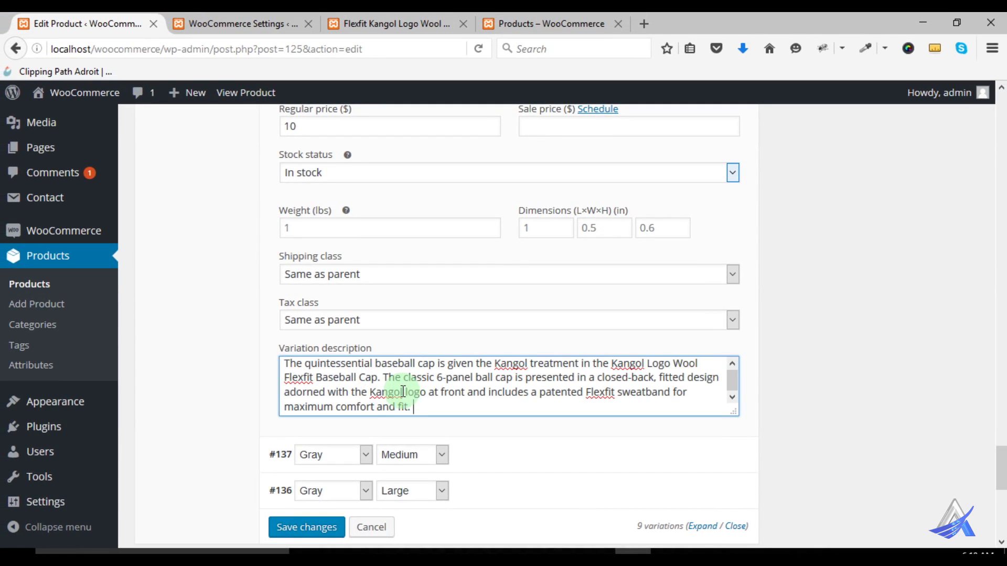
key(ctrl+a)
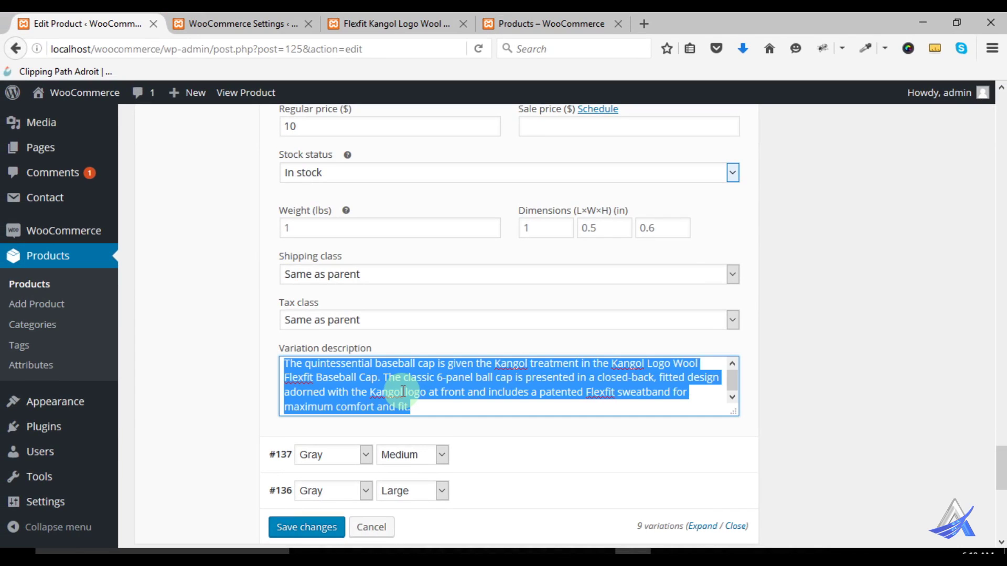
- Expand the Gray, Medium variation and set its image to the gray Kangol cap
scroll(472, 420, down, 3)
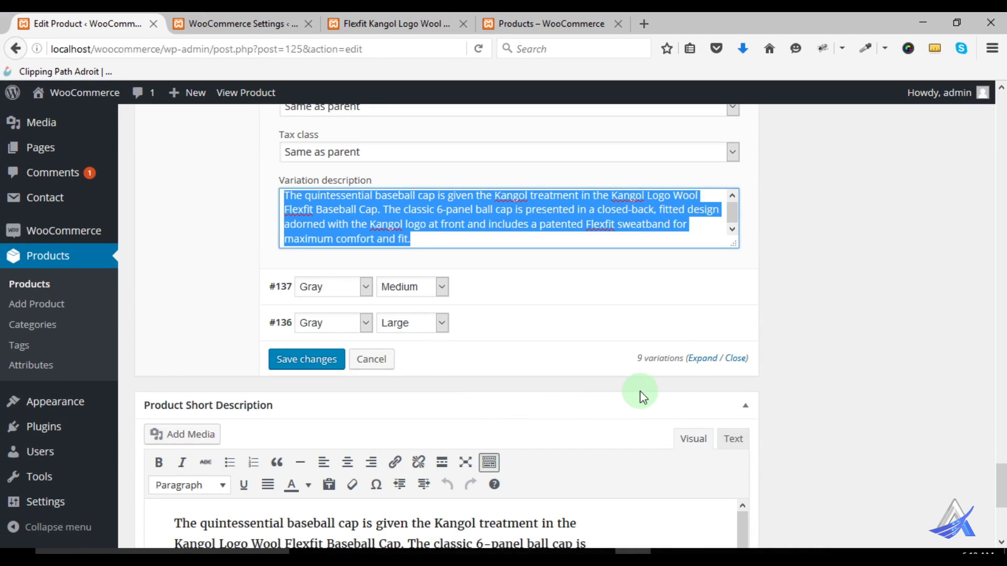
click(703, 290)
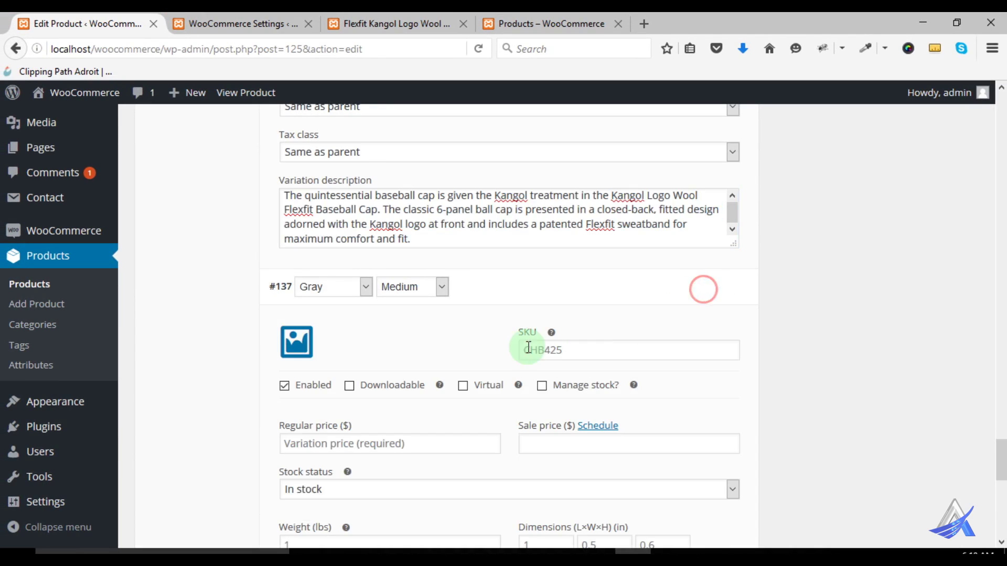
click(296, 342)
click(85, 259)
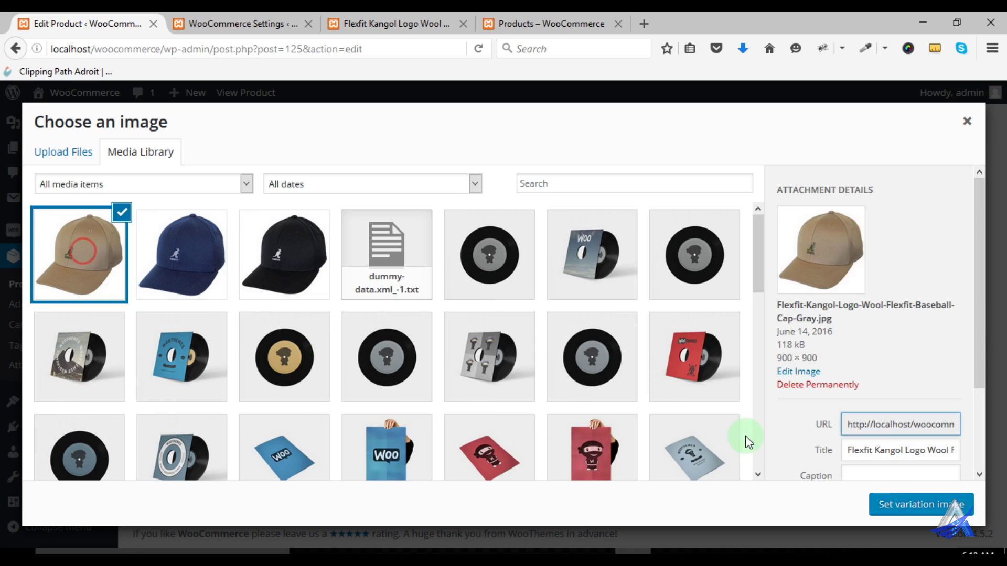
click(895, 508)
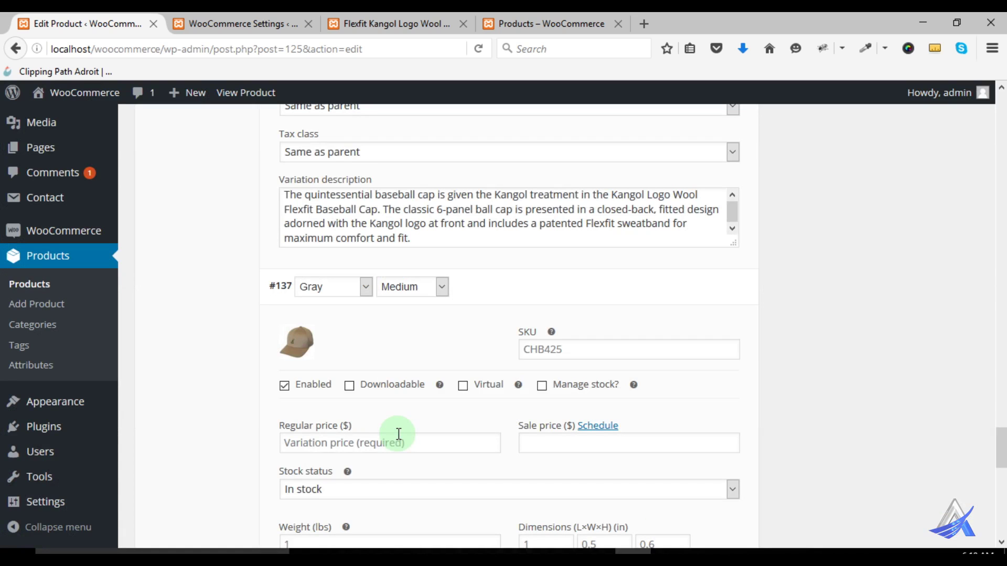
- Set the Gray, Medium variation's regular price to 11 and paste the copied two-sentence paragraph as its description
click(324, 448)
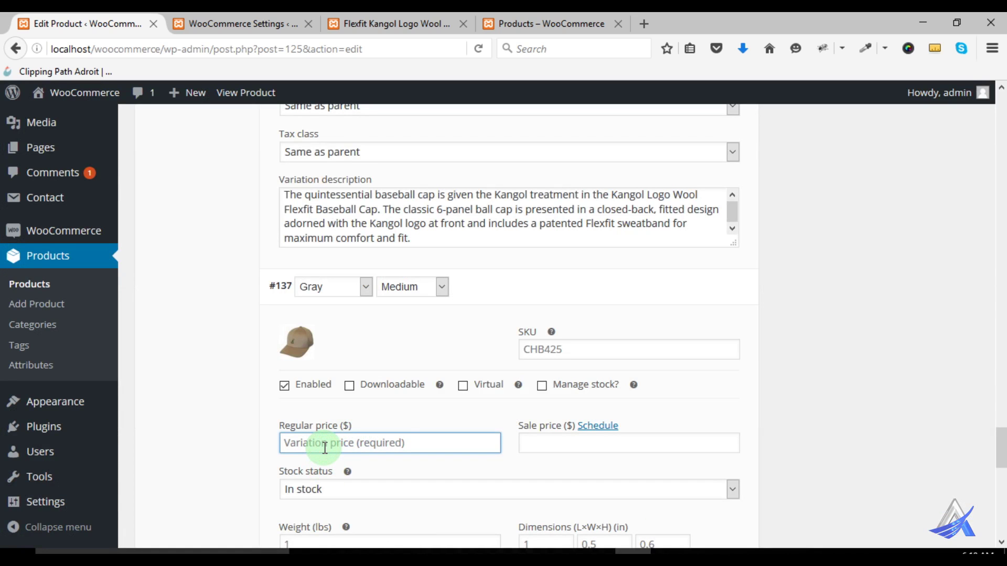
text(11)
scroll(530, 448, down, 5)
click(380, 447)
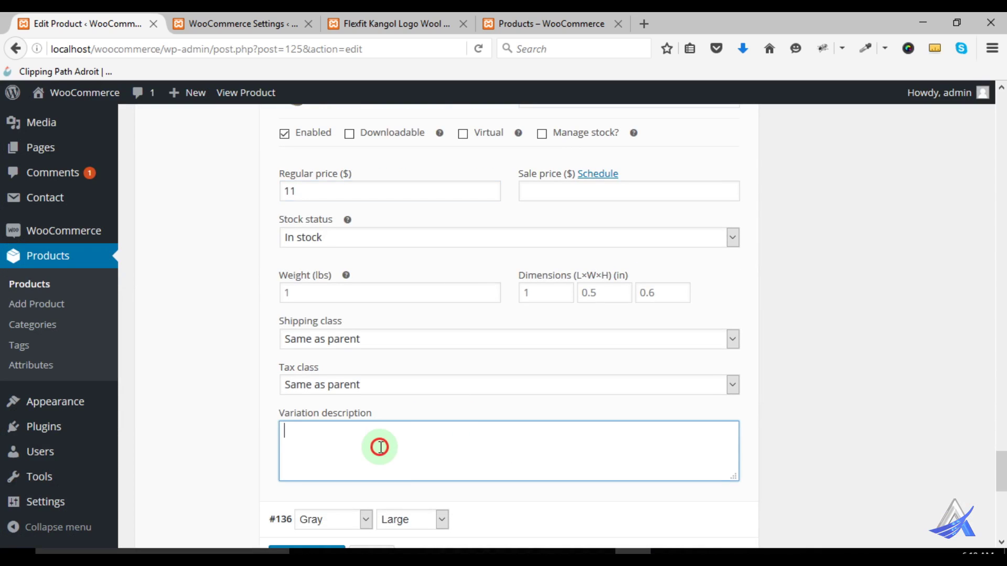
key(ctrl+v)
- Expand the Gray, Large variation and set its image to the gray Kangol cap from the media library
scroll(379, 448, down, 5)
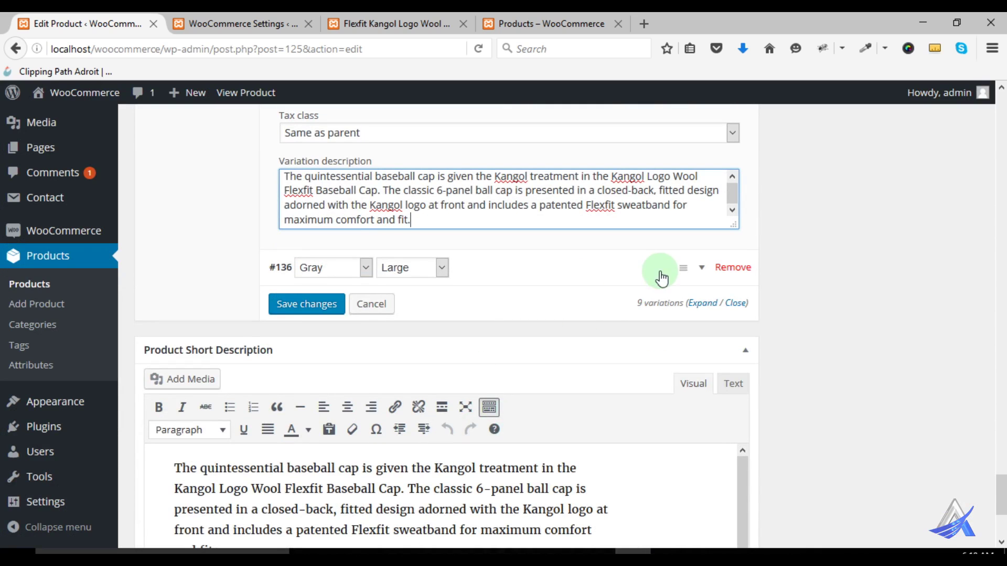
click(698, 274)
click(303, 328)
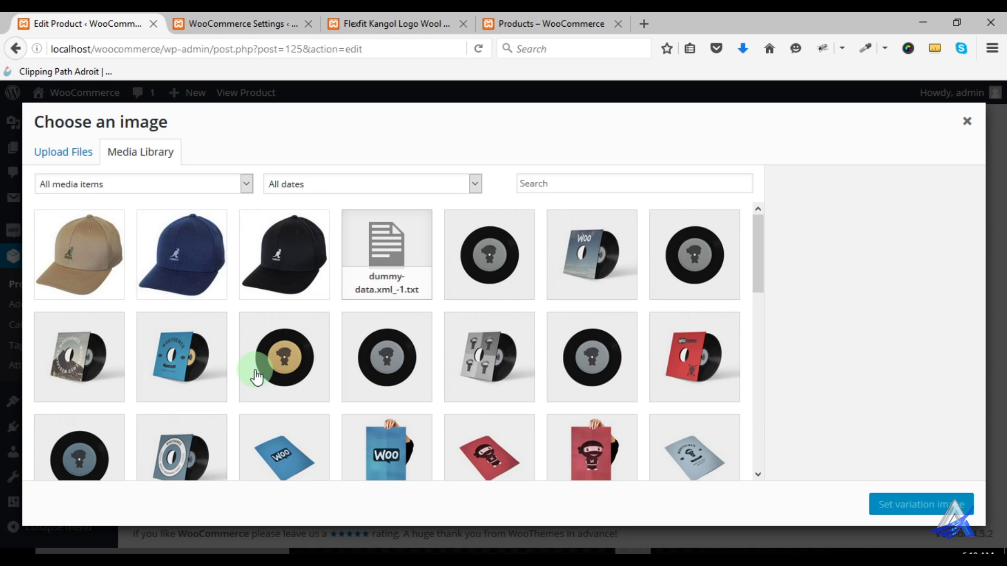
click(92, 279)
click(884, 511)
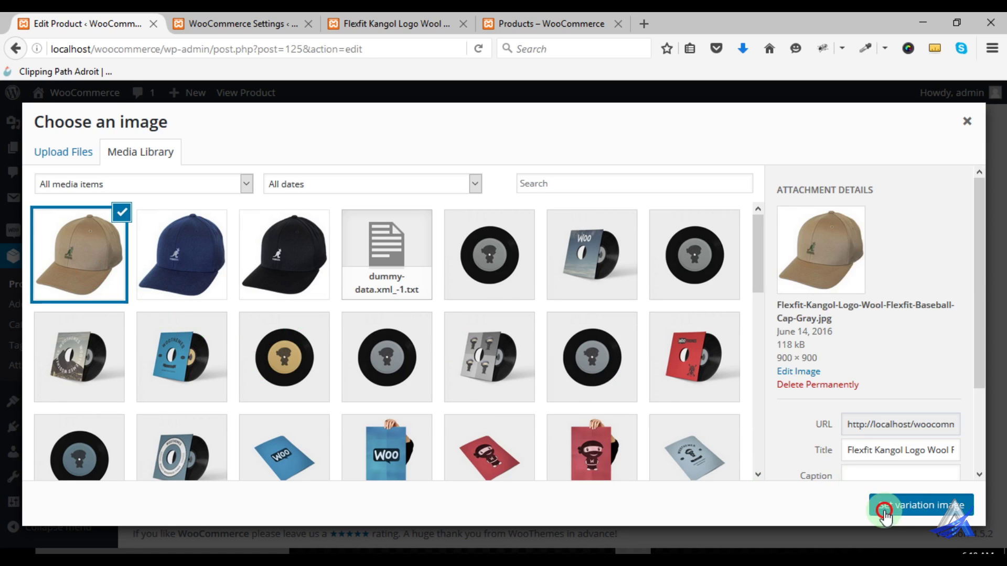
- Set the Gray, Large variation's regular price to 11.5, paste the copied paragraph as its description and save the variation changes
scroll(611, 326, down, 3)
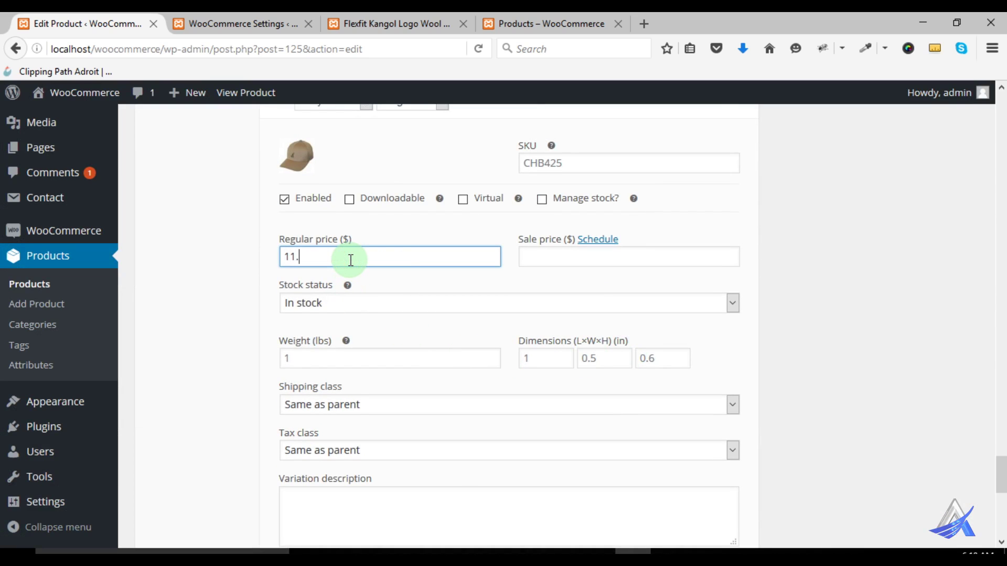
scroll(351, 260, down, 6)
click(423, 192)
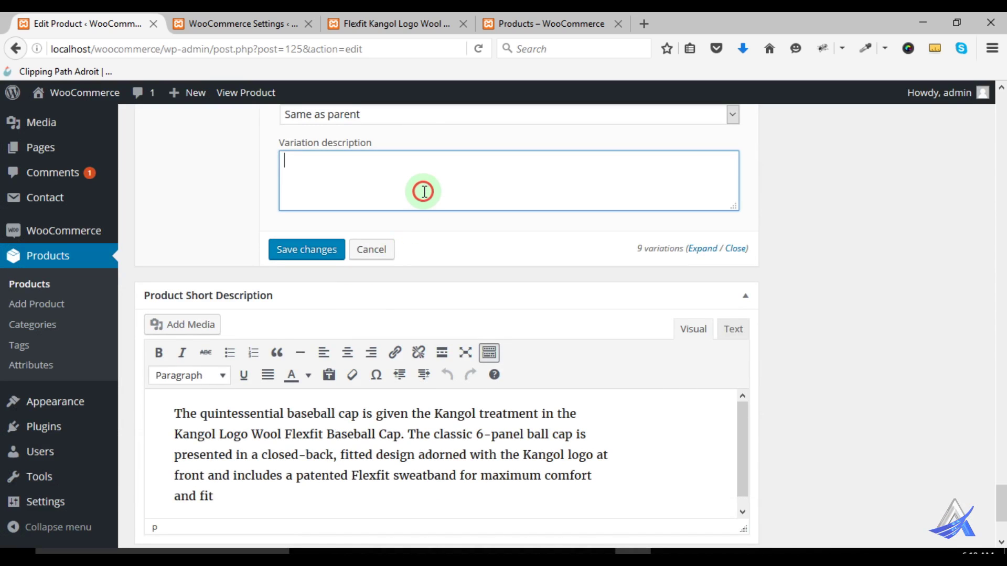
key(ctrl+v)
click(307, 247)
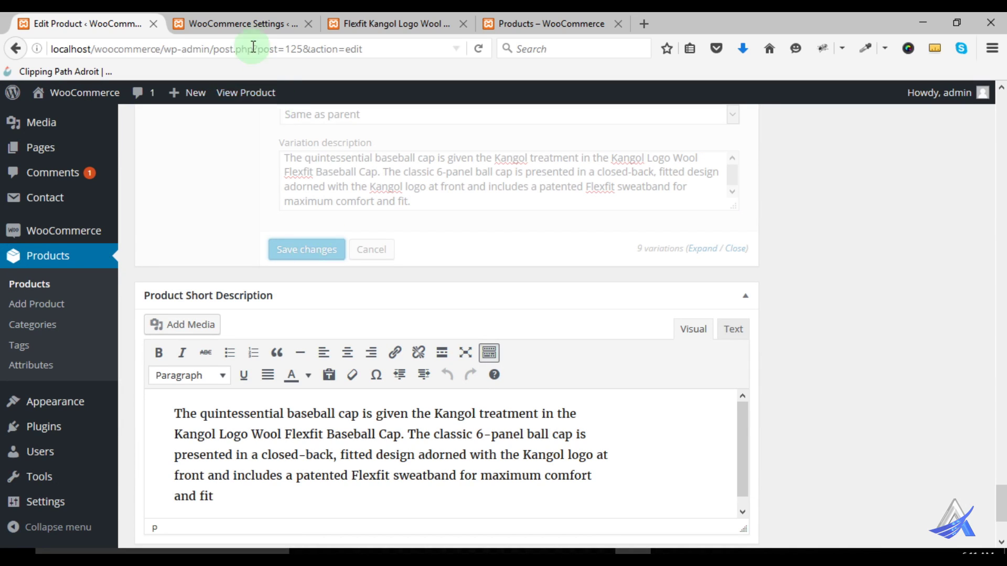
- Review the stock, price and short description on the cap's already open store page
click(383, 24)
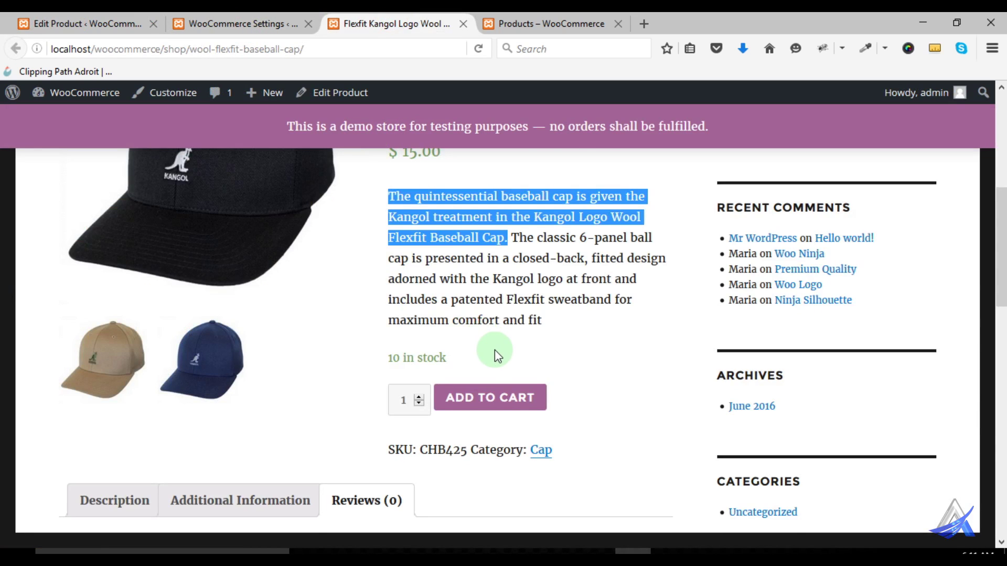
scroll(498, 357, up, 3)
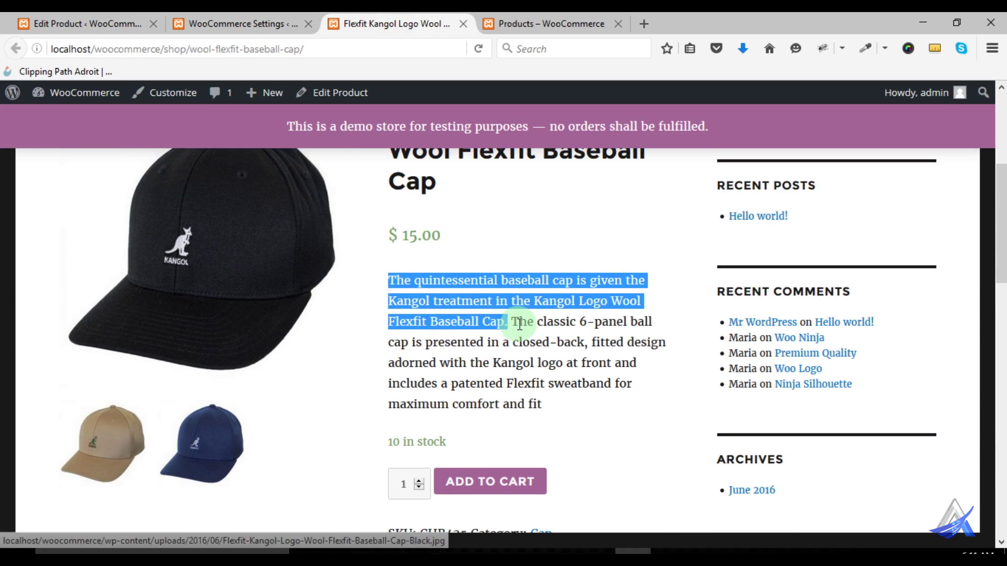
scroll(519, 324, down, 3)
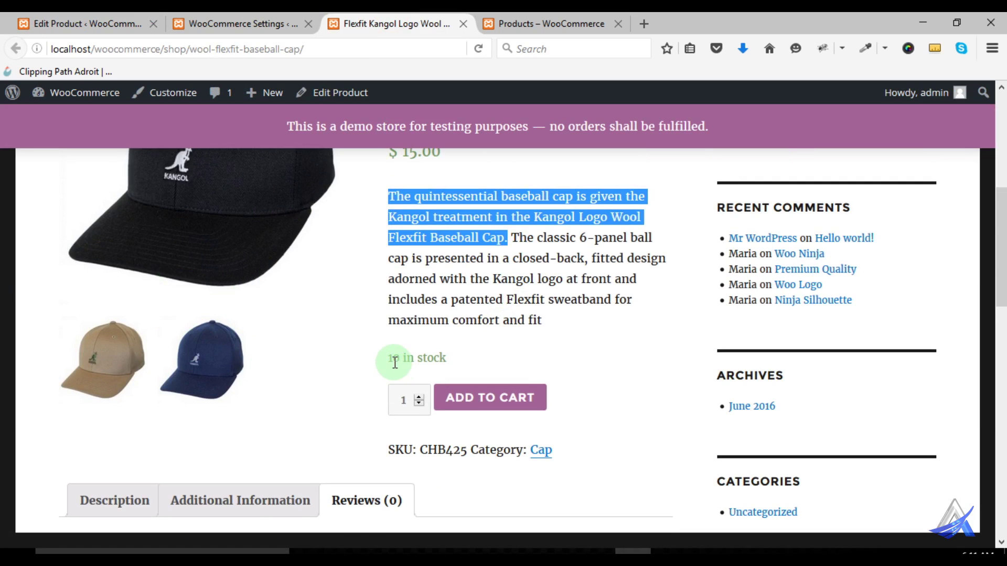
drag(392, 361, 457, 363)
scroll(479, 355, up, 6)
double_click(460, 323)
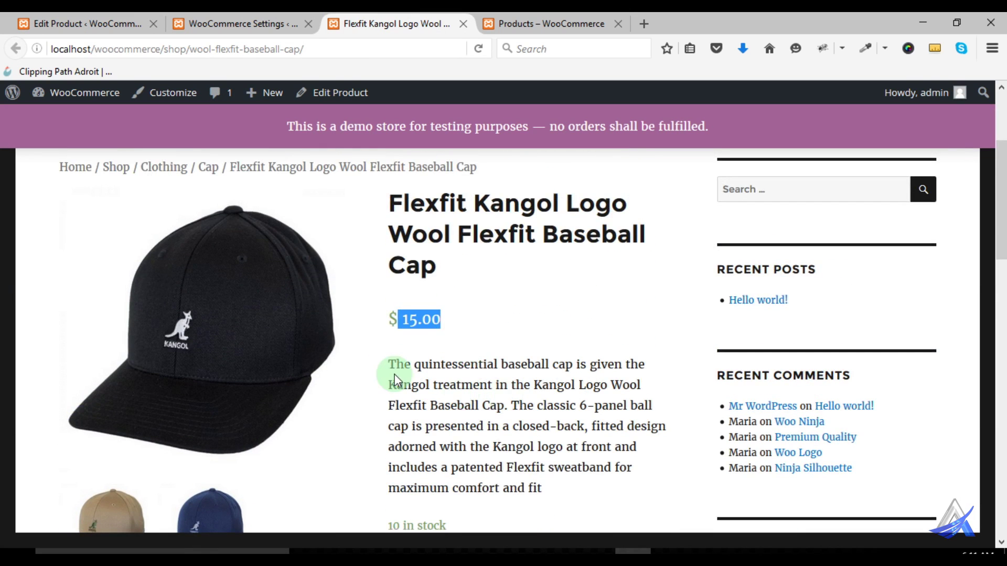
drag(396, 364, 502, 410)
- Return to the cap's product editor and update the published product
click(99, 21)
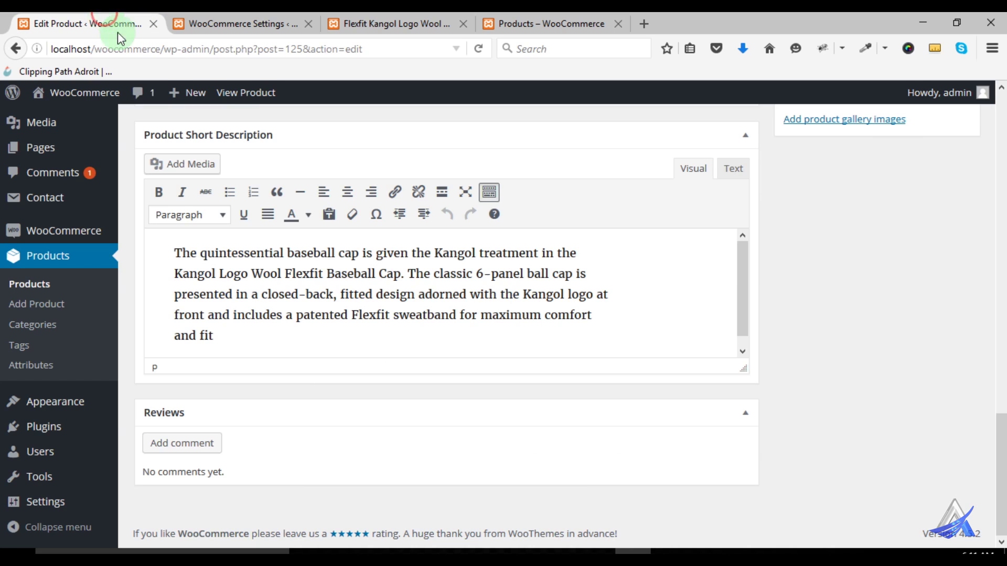
scroll(527, 313, up, 4)
scroll(527, 314, up, 12)
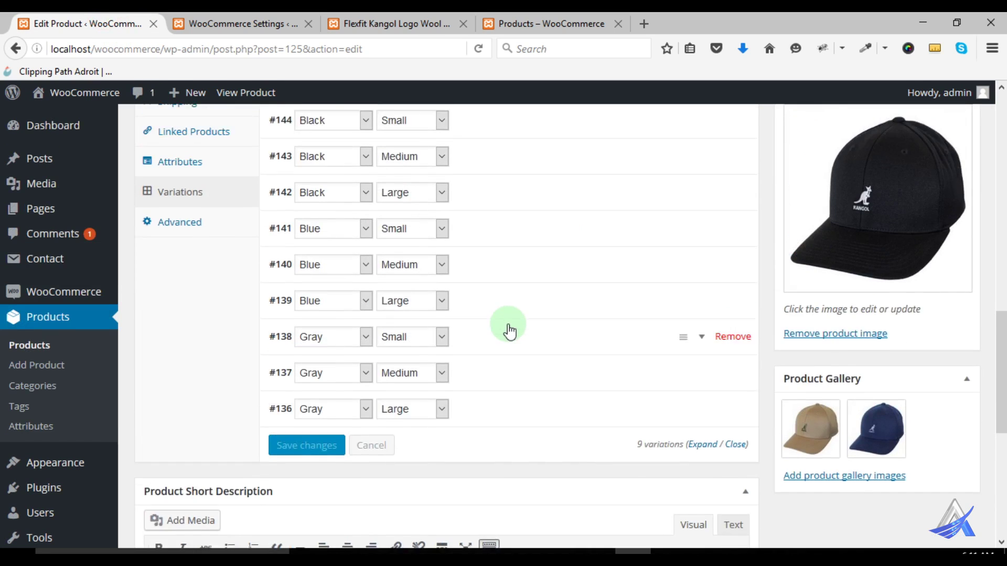
scroll(470, 357, up, 2)
scroll(467, 359, down, 2)
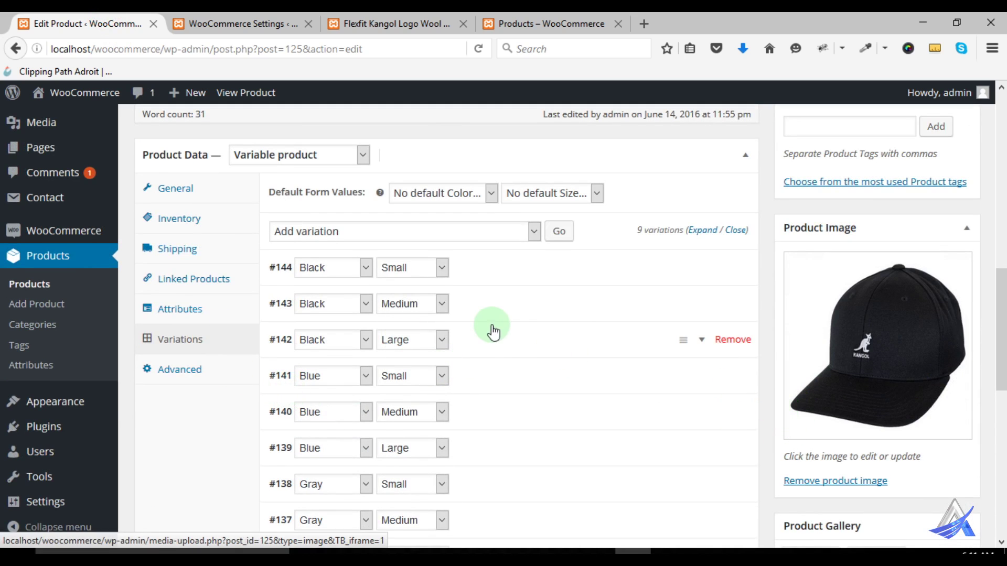
scroll(519, 353, up, 2)
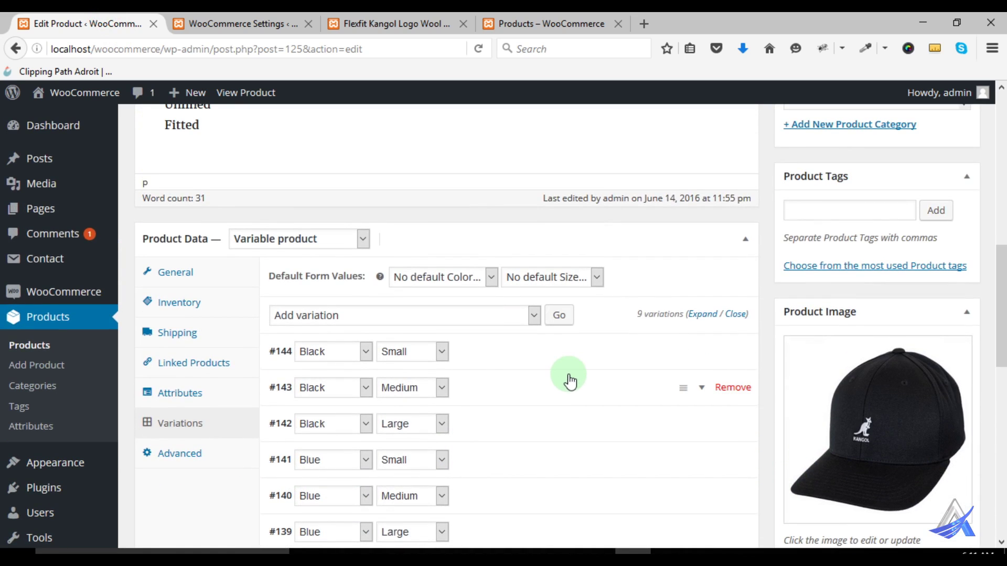
scroll(568, 378, up, 5)
scroll(573, 376, up, 3)
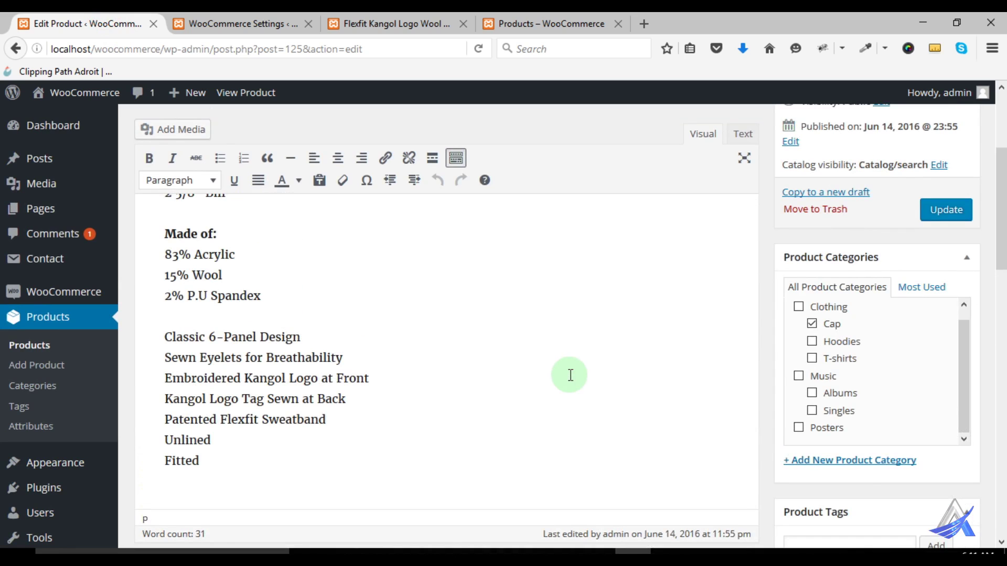
scroll(638, 373, up, 3)
click(936, 372)
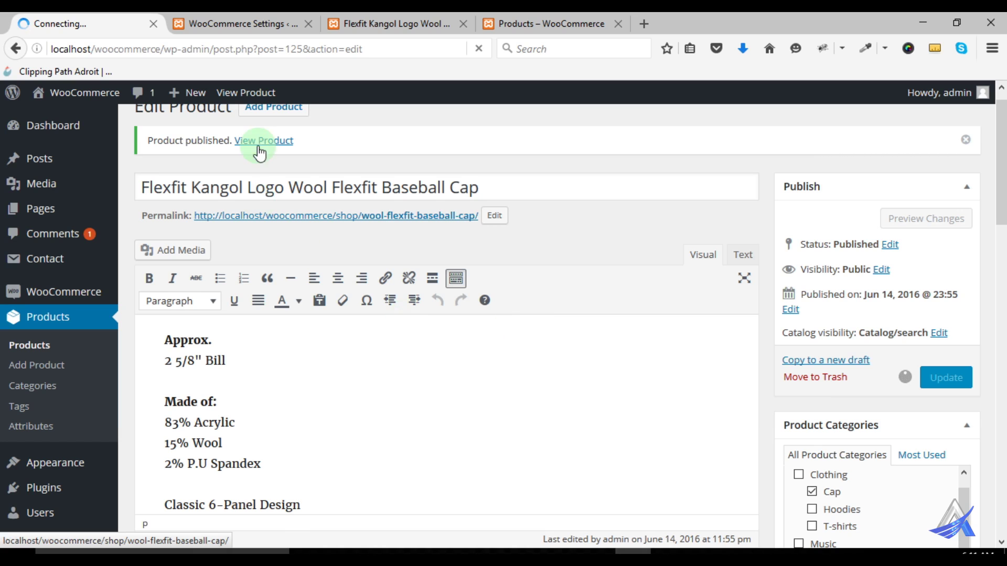
- Look over the old version of the cap's store page while the product update is running
click(386, 26)
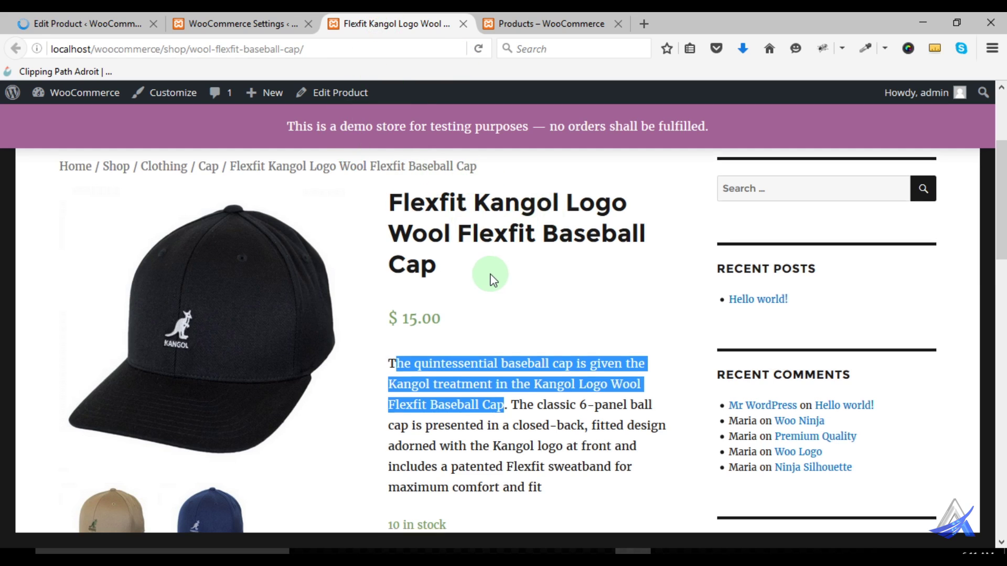
scroll(488, 271, down, 5)
scroll(490, 288, up, 3)
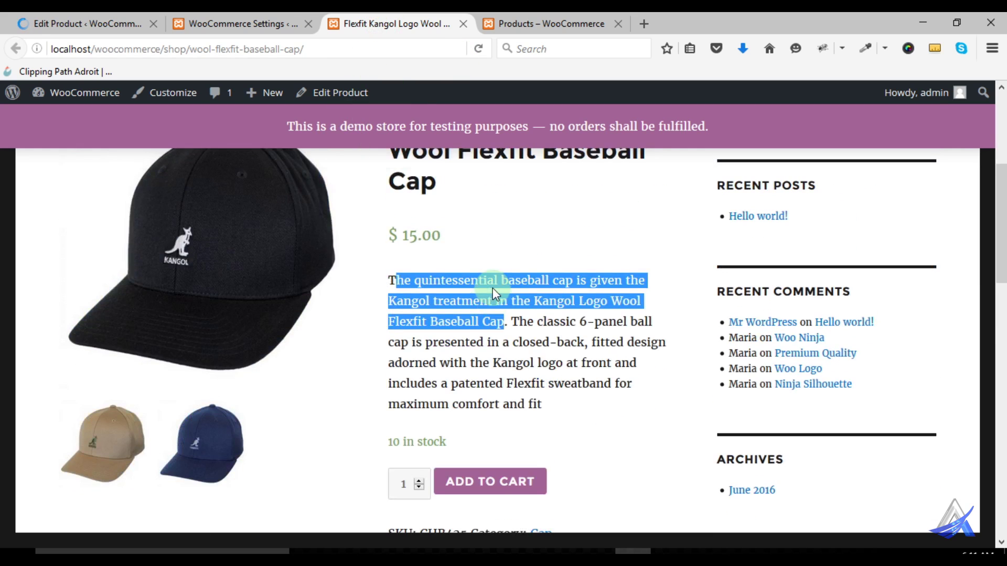
- Open the updated product's store page from the editor in a new tab and place it beside the old page's tab
click(60, 25)
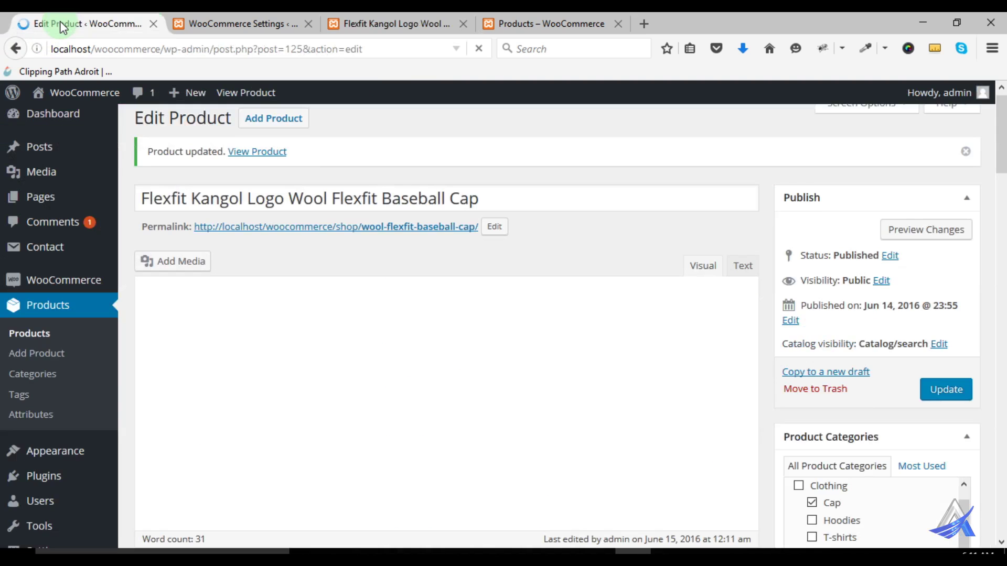
right_click(264, 154)
click(279, 161)
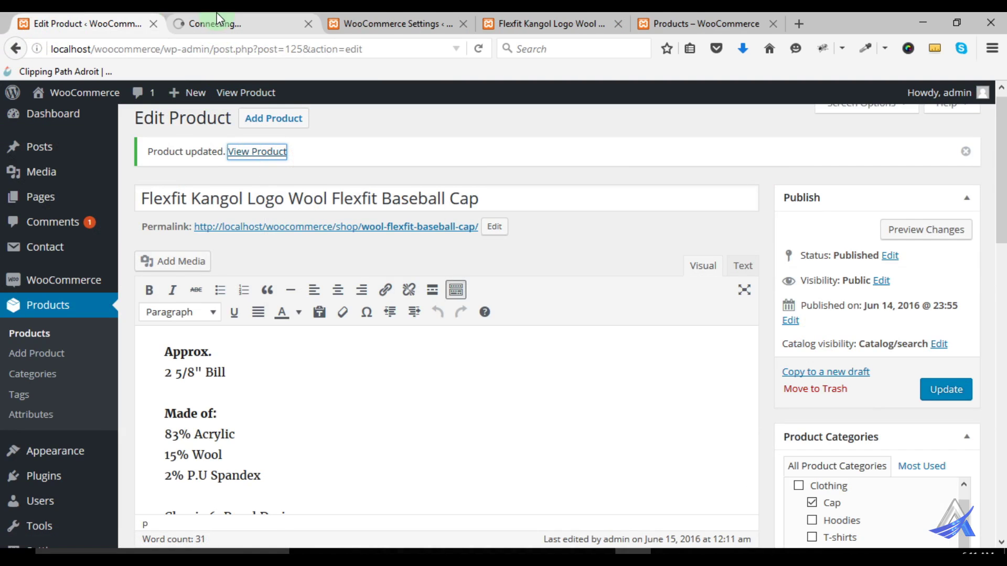
click(309, 22)
drag(309, 22, 393, 17)
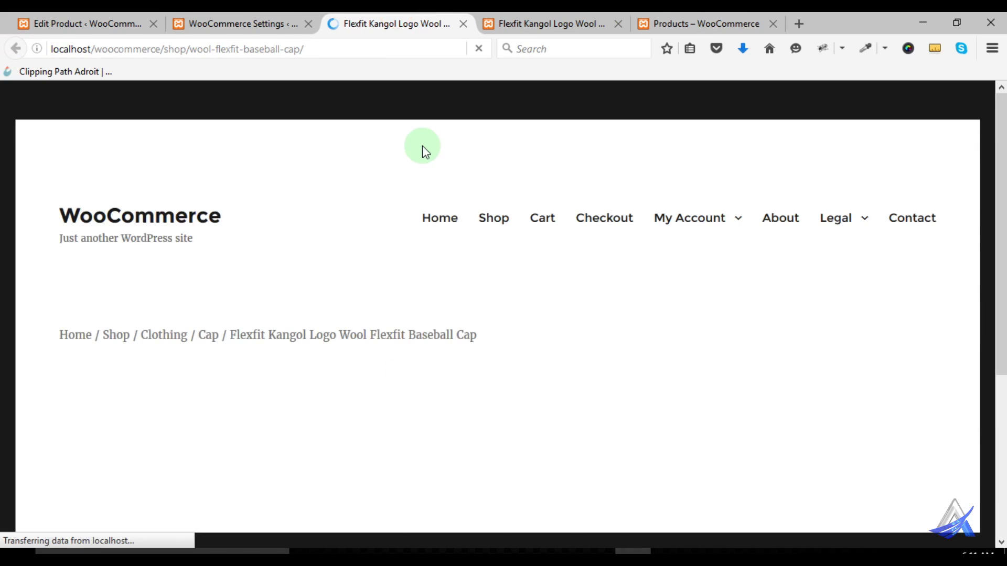
- Compare the price on the old store page with the price on the updated store page
scroll(486, 307, down, 3)
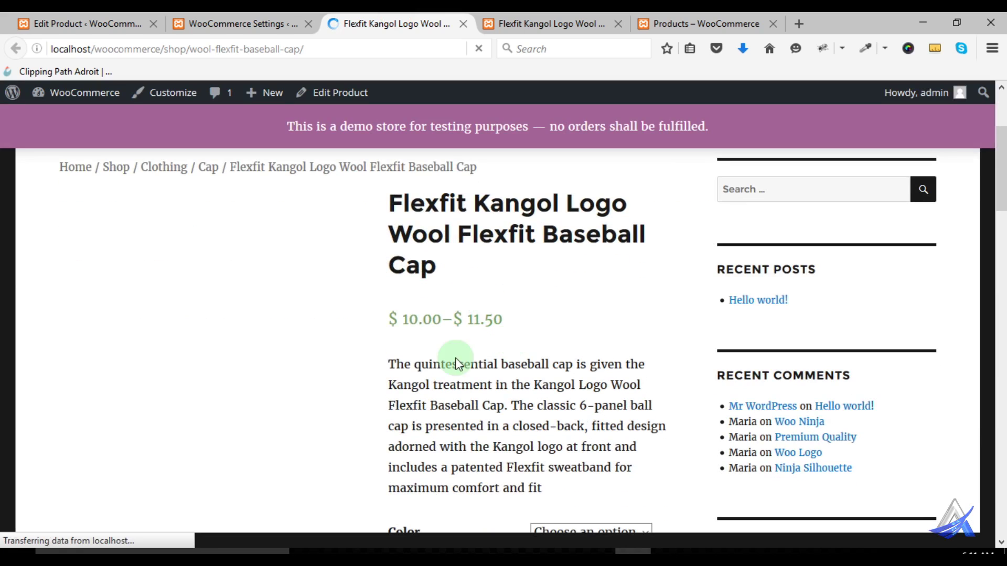
click(548, 23)
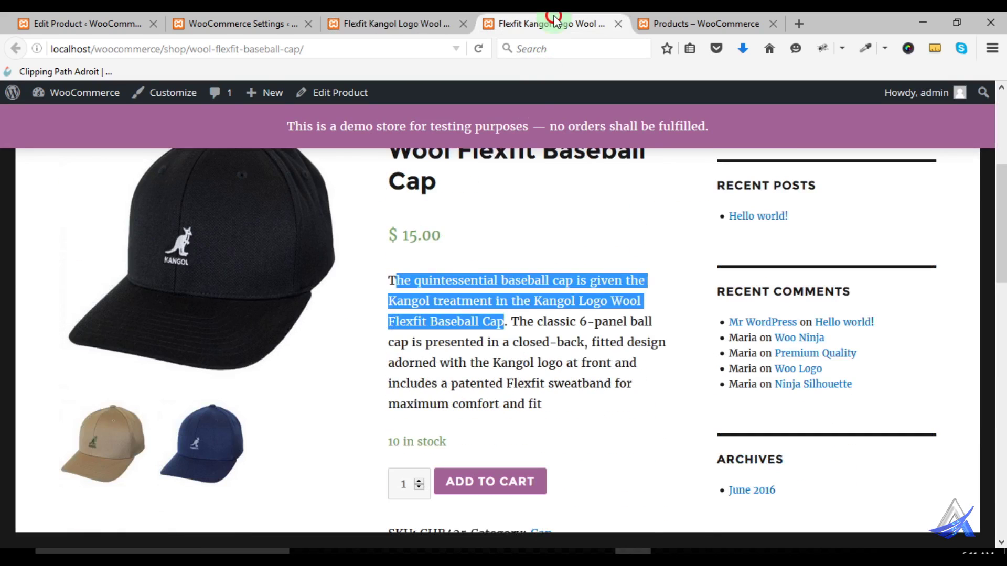
drag(402, 235, 431, 234)
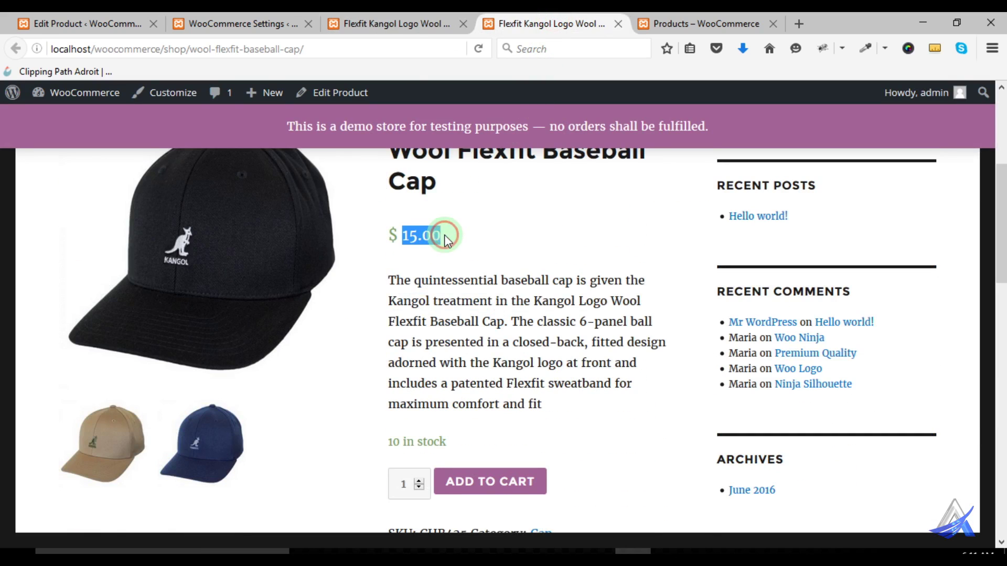
click(382, 24)
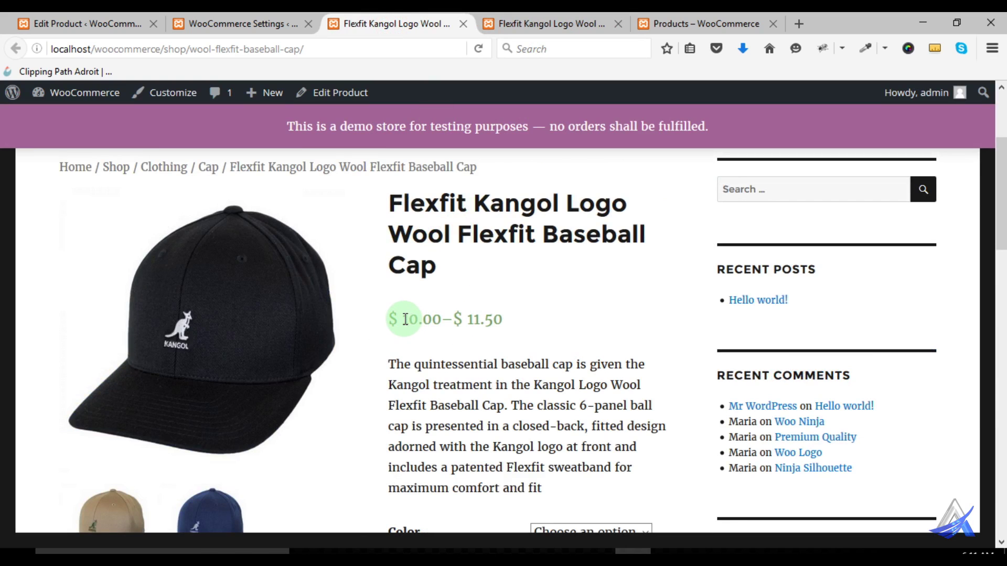
drag(402, 318, 492, 321)
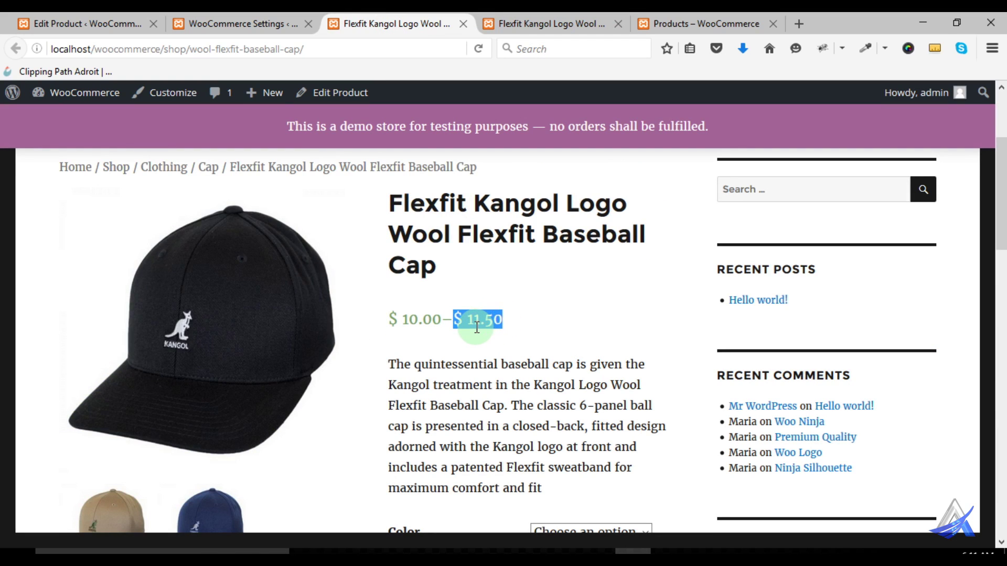
- Examine the short description and the Color and Size selections on the updated store page
scroll(477, 327, down, 3)
drag(391, 198, 567, 322)
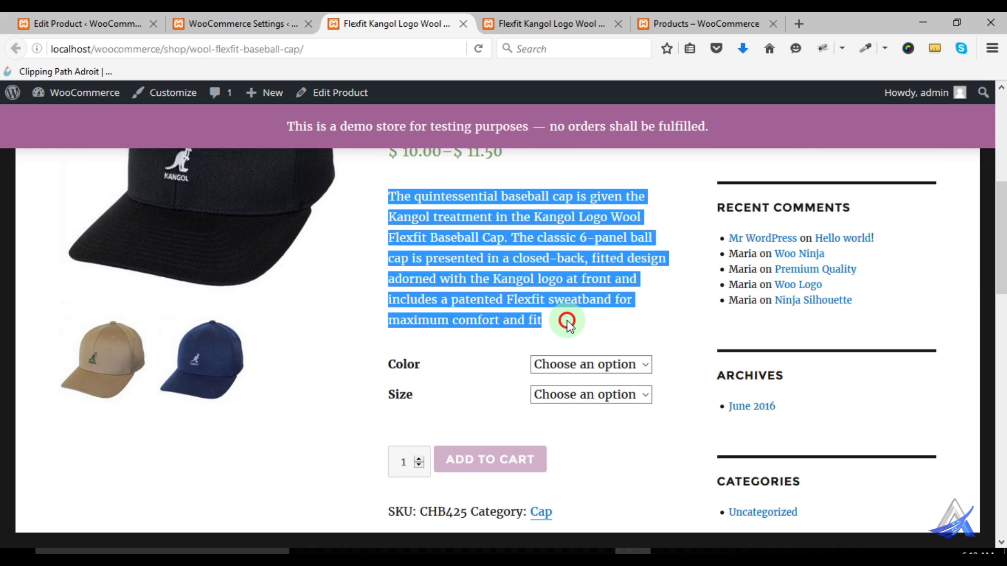
click(527, 262)
scroll(524, 277, down, 2)
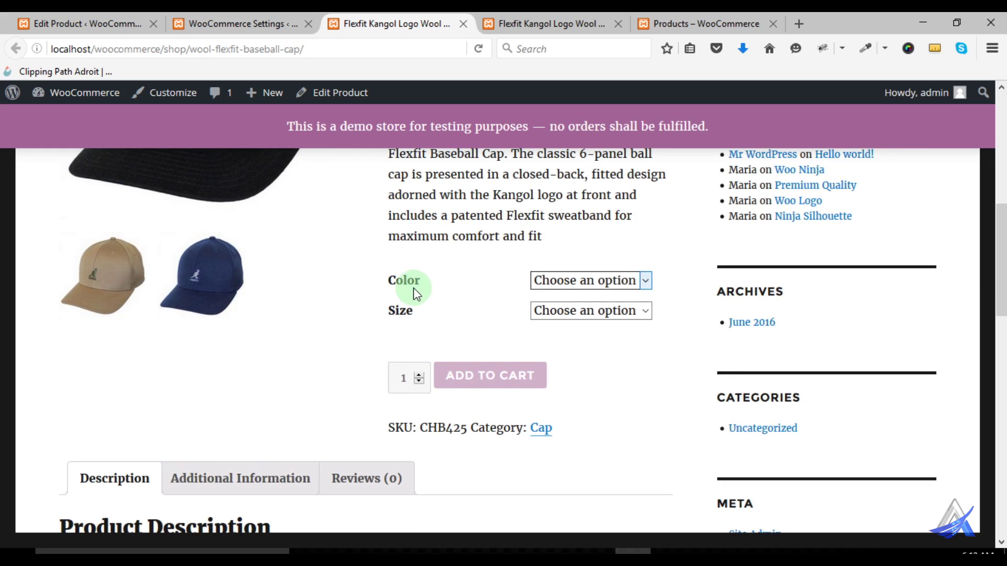
- Try adding the cap to the cart without choosing a color or size, and check both option lists
click(615, 286)
click(481, 376)
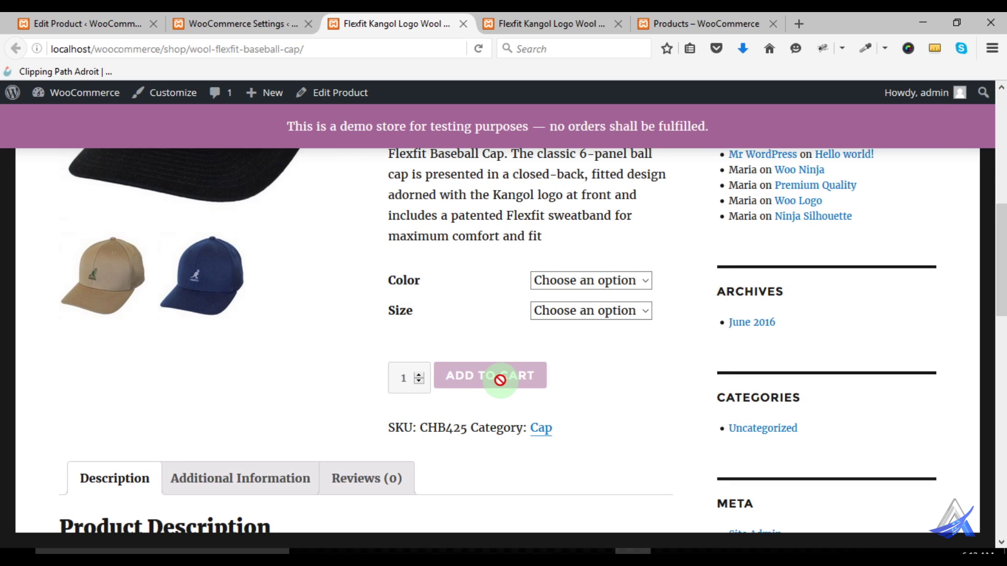
click(579, 309)
click(574, 290)
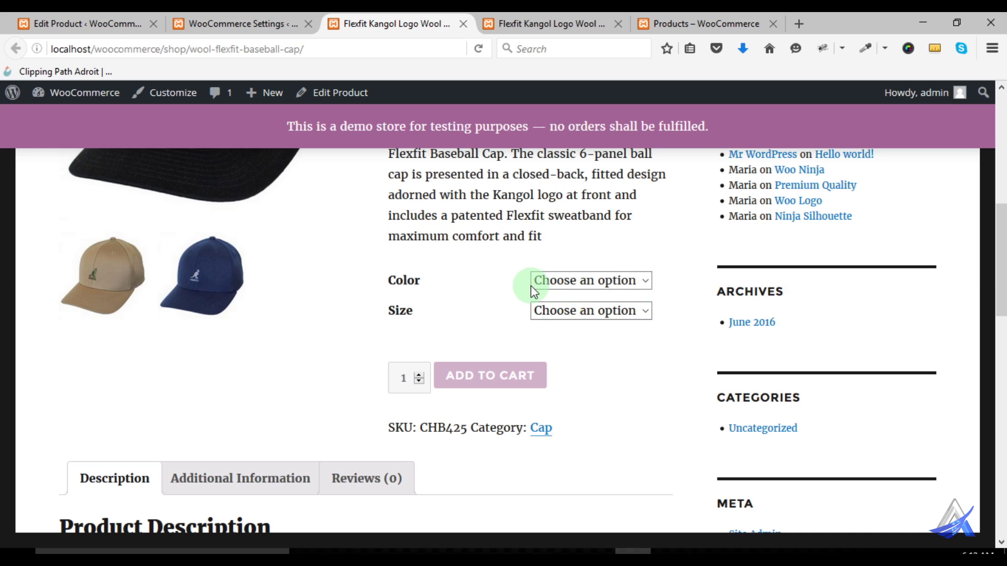
- Choose Black as the cap's color and Small as its size on the store page
click(558, 280)
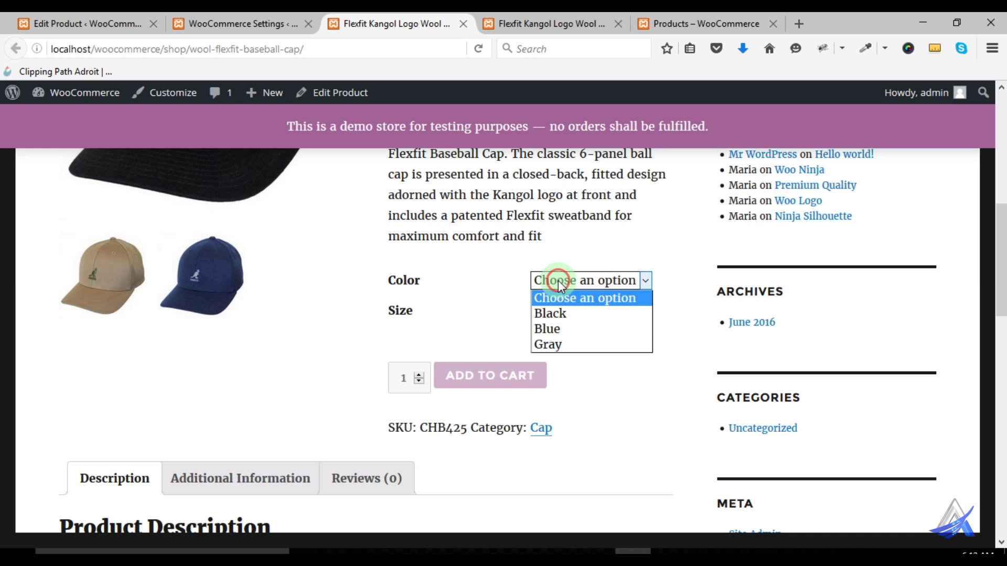
click(565, 311)
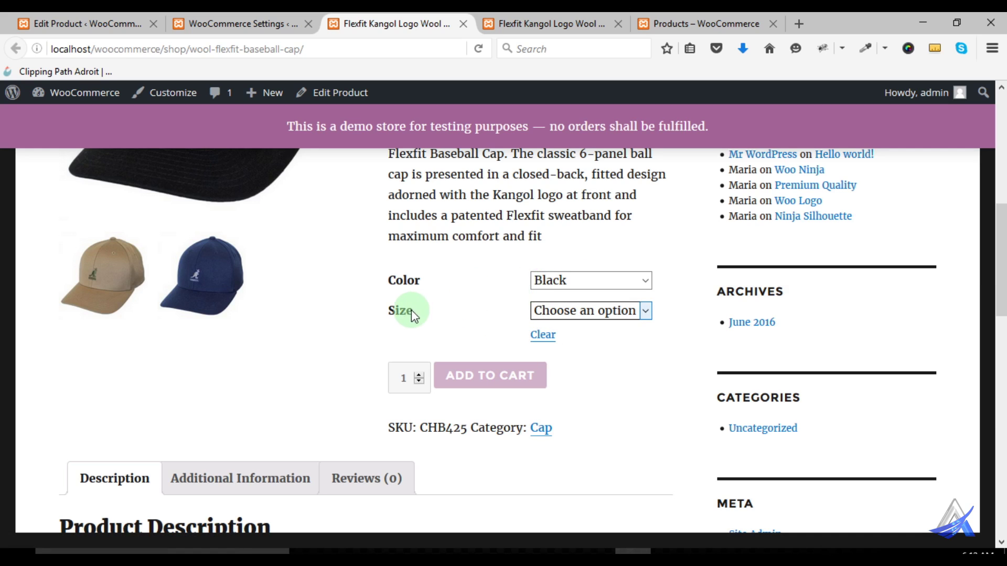
click(560, 311)
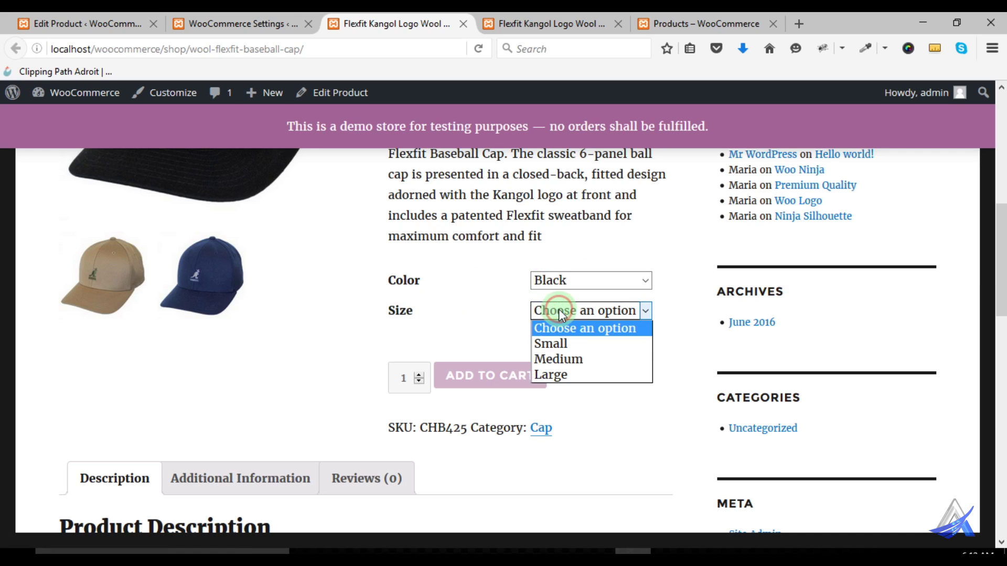
click(575, 343)
- Check the description and price of the Black Small variation against the product's main details
scroll(575, 371, down, 2)
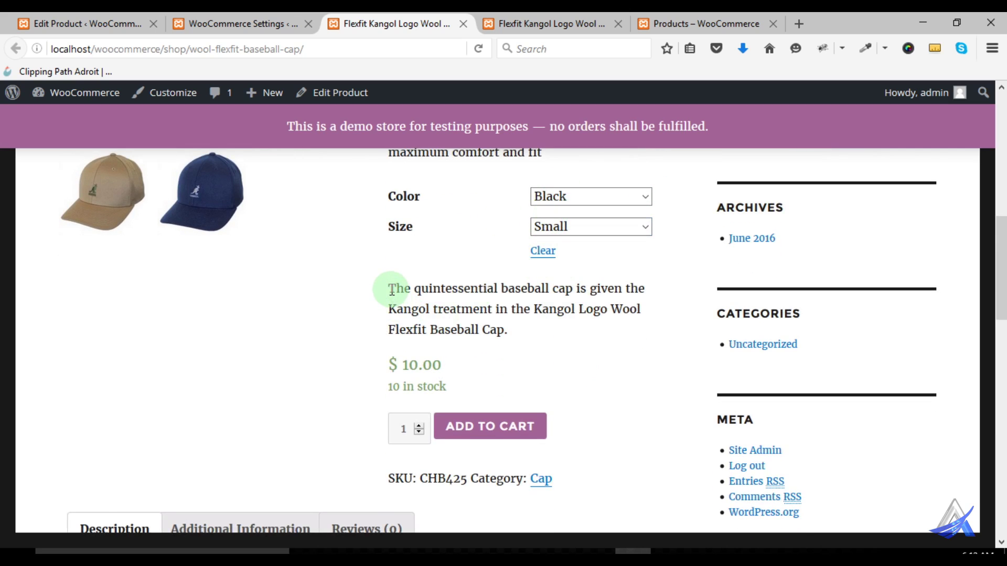
drag(391, 290, 517, 336)
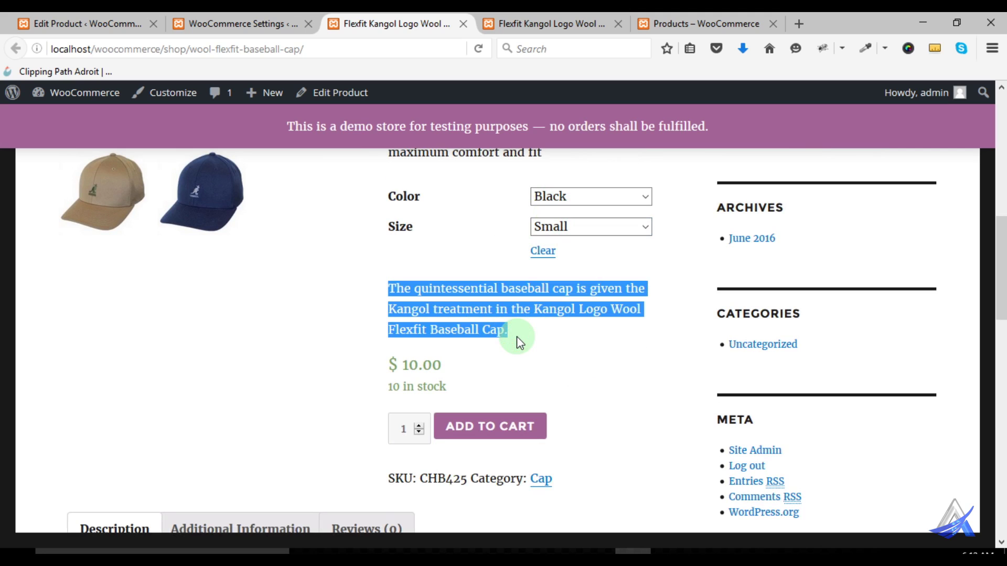
scroll(483, 326, up, 5)
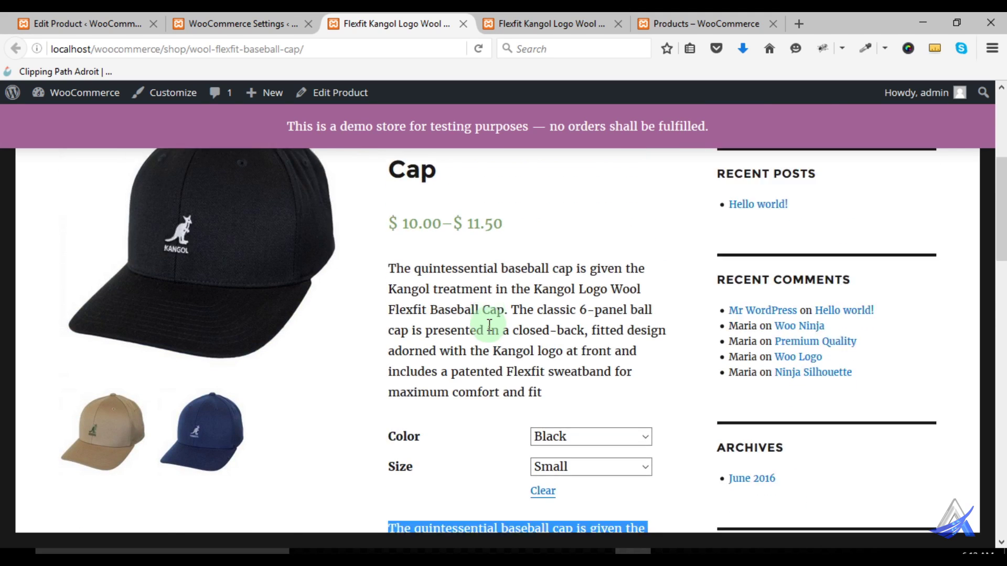
scroll(489, 325, down, 5)
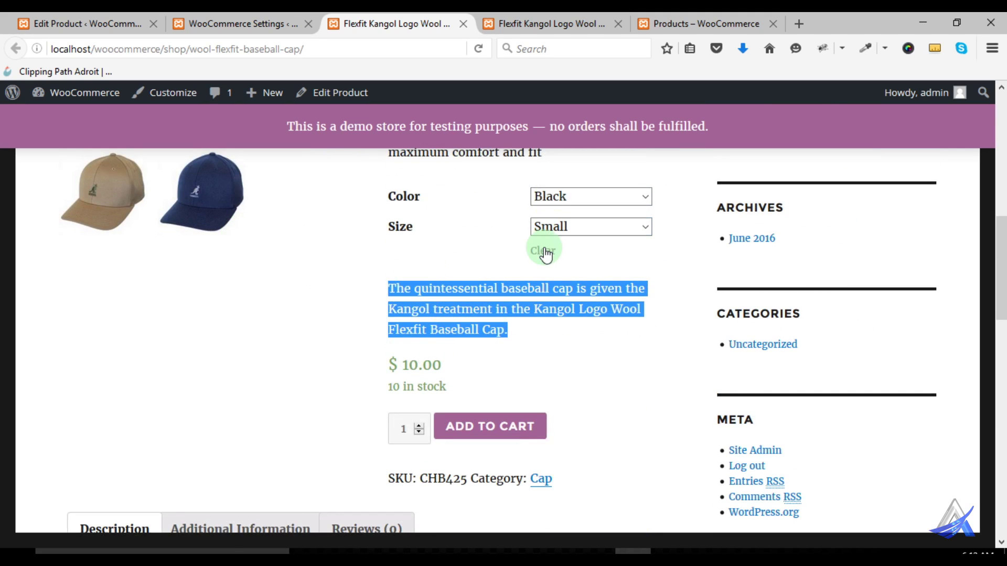
drag(388, 362, 454, 366)
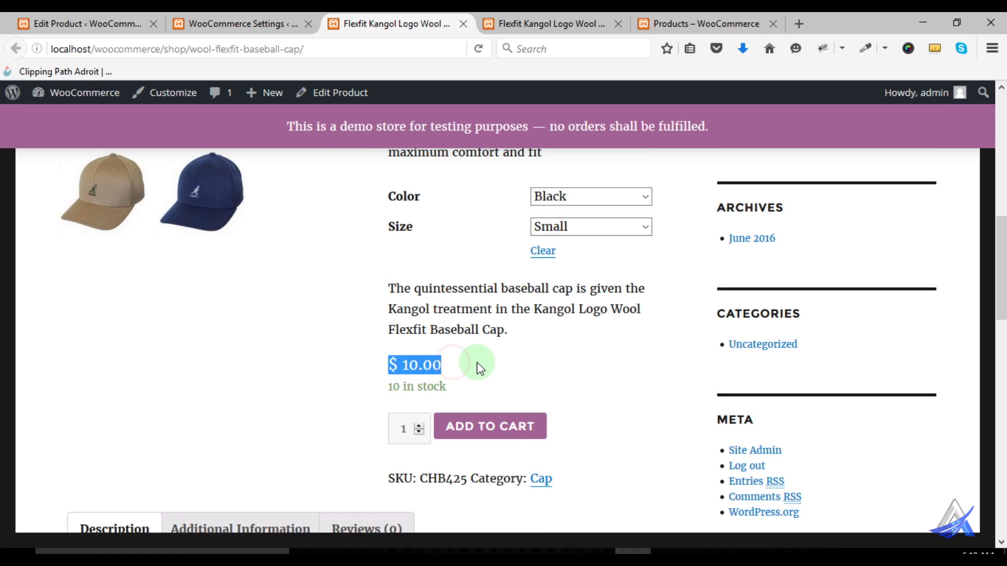
- Switch the color to Blue and check the cap's image and variation description
scroll(482, 370, down, 2)
scroll(496, 342, up, 4)
scroll(496, 342, up, 4)
scroll(496, 342, down, 3)
click(564, 364)
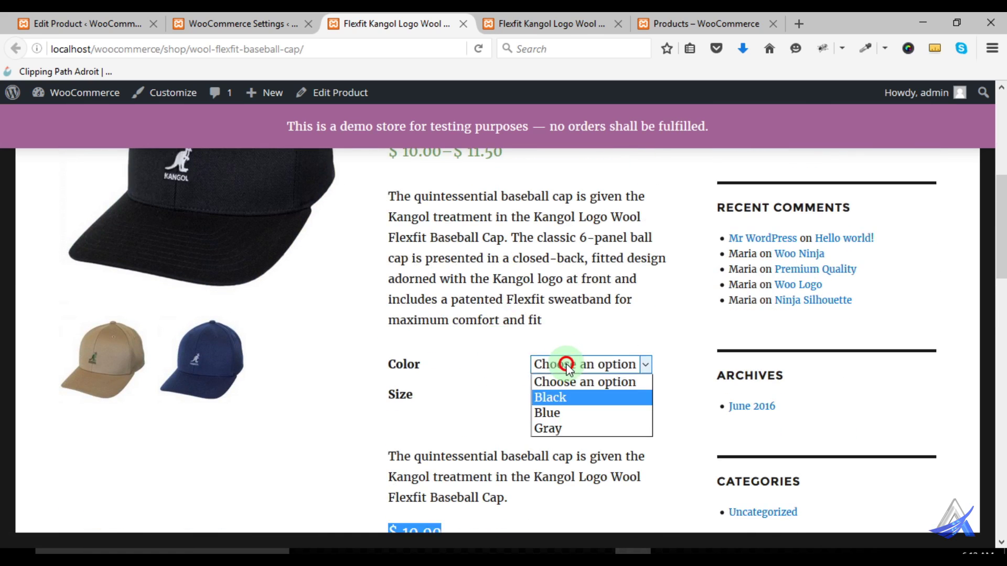
click(569, 413)
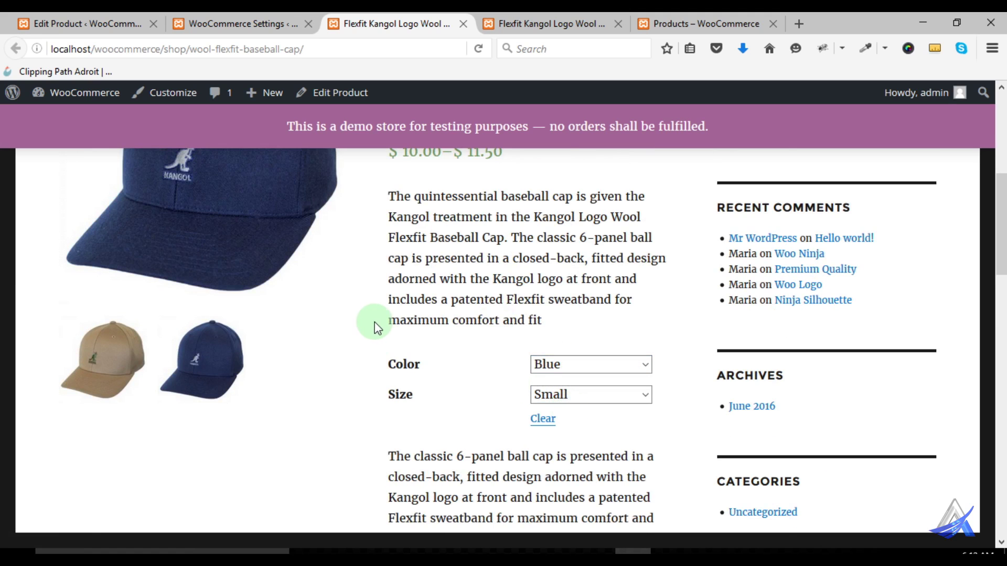
scroll(247, 296, up, 3)
scroll(472, 393, down, 6)
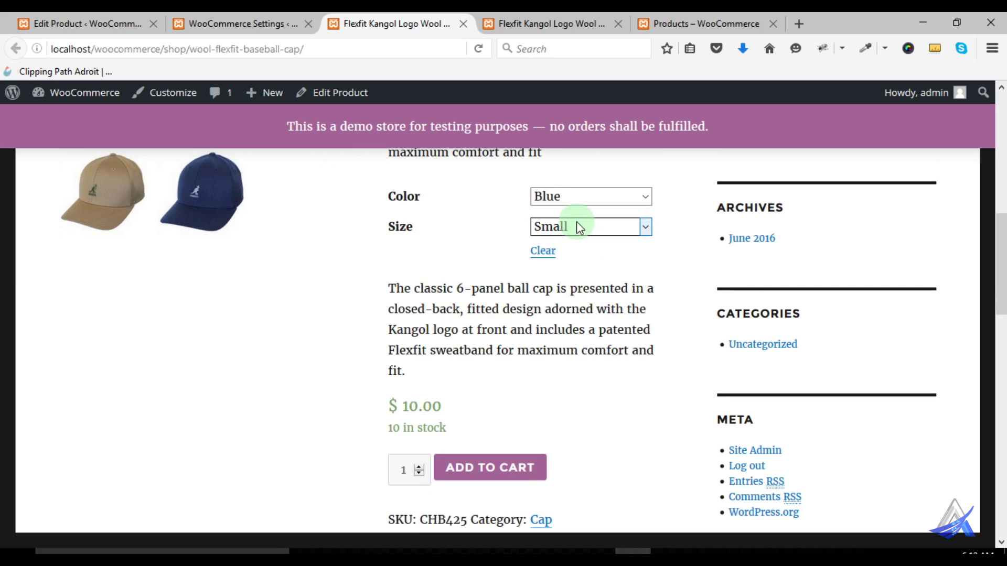
- Change the Blue cap's size to Medium and check the variation's image and price
click(597, 240)
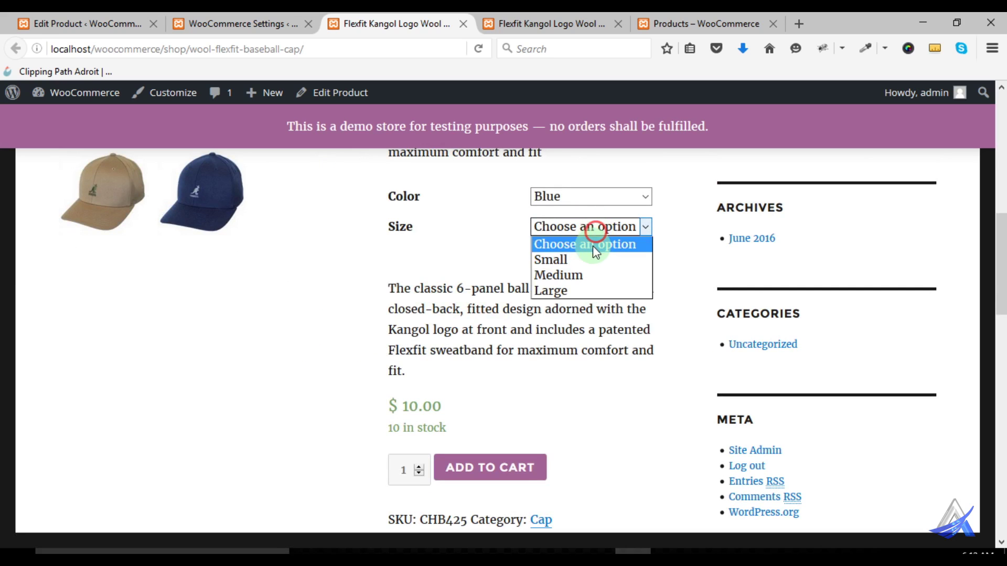
click(590, 273)
scroll(504, 320, up, 5)
scroll(504, 320, down, 5)
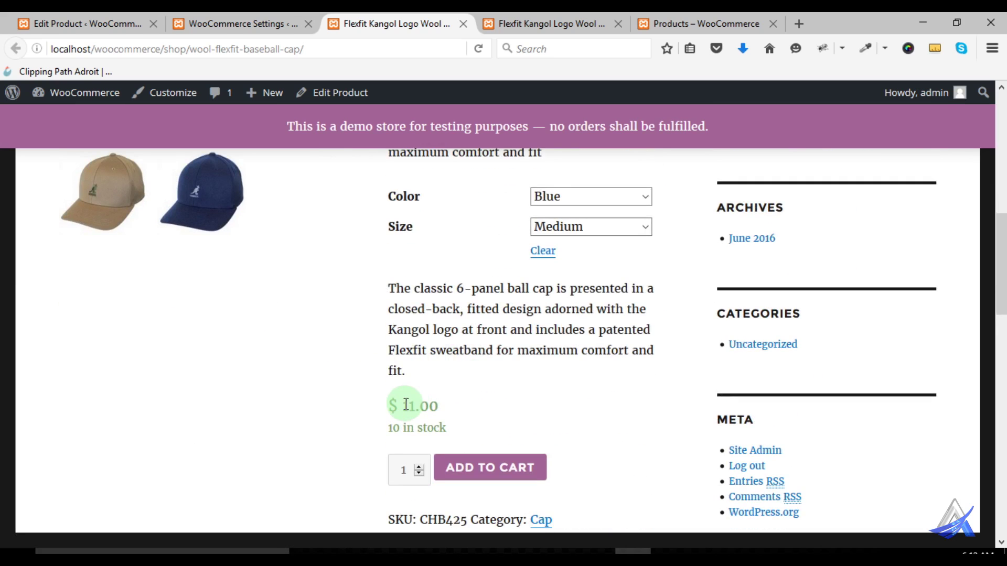
- Switch the color to Gray and check the cap's image, description and price
click(574, 203)
click(574, 259)
scroll(486, 292, up, 3)
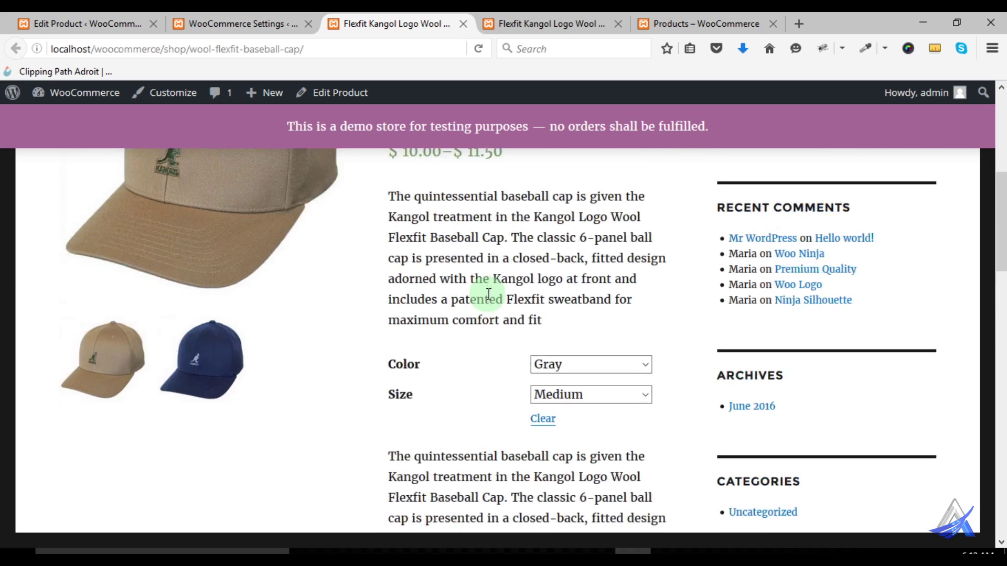
scroll(218, 202, up, 6)
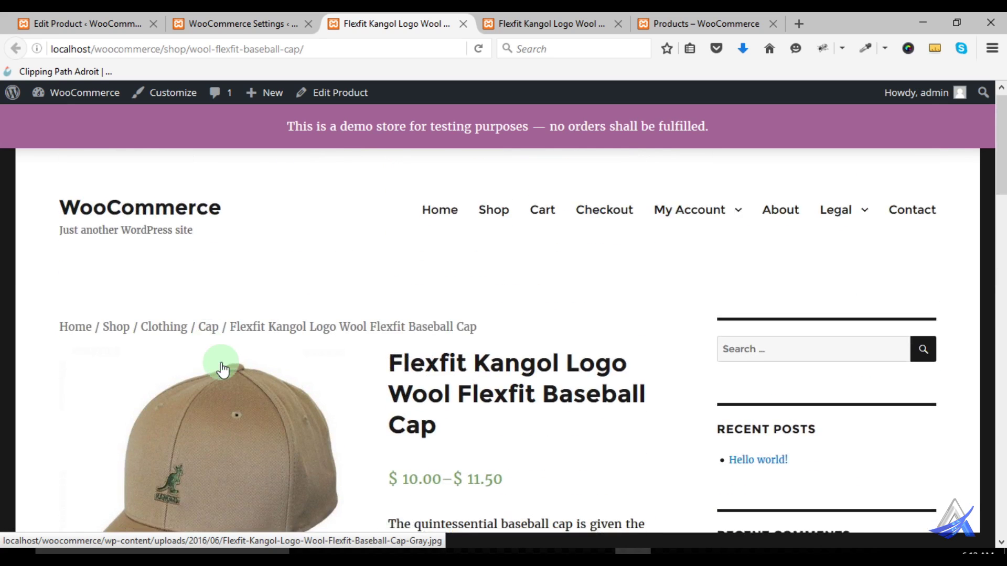
scroll(225, 364, down, 2)
scroll(456, 355, down, 8)
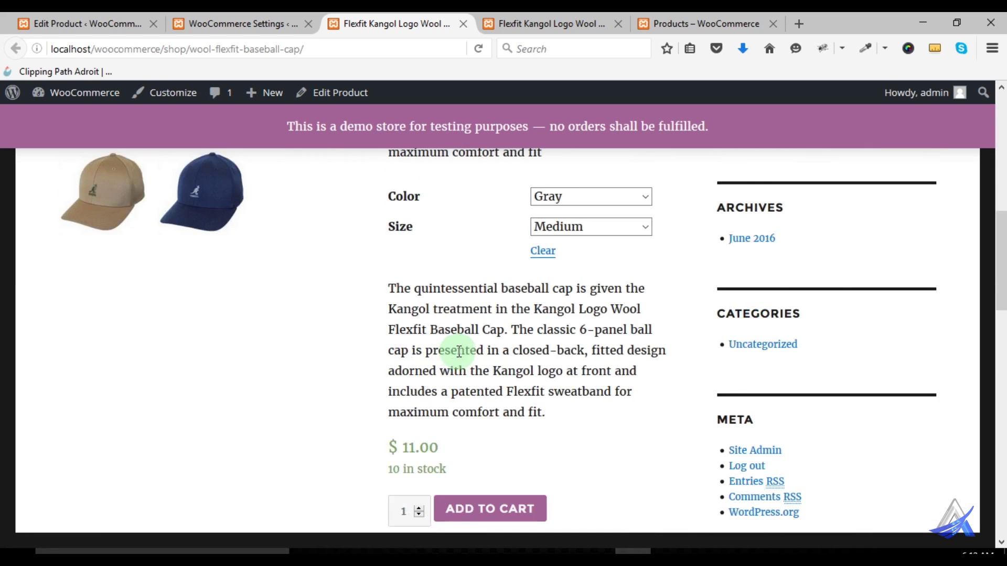
- Change the Gray cap's size to Large and check the variation's price
scroll(477, 302, up, 5)
click(574, 311)
click(575, 368)
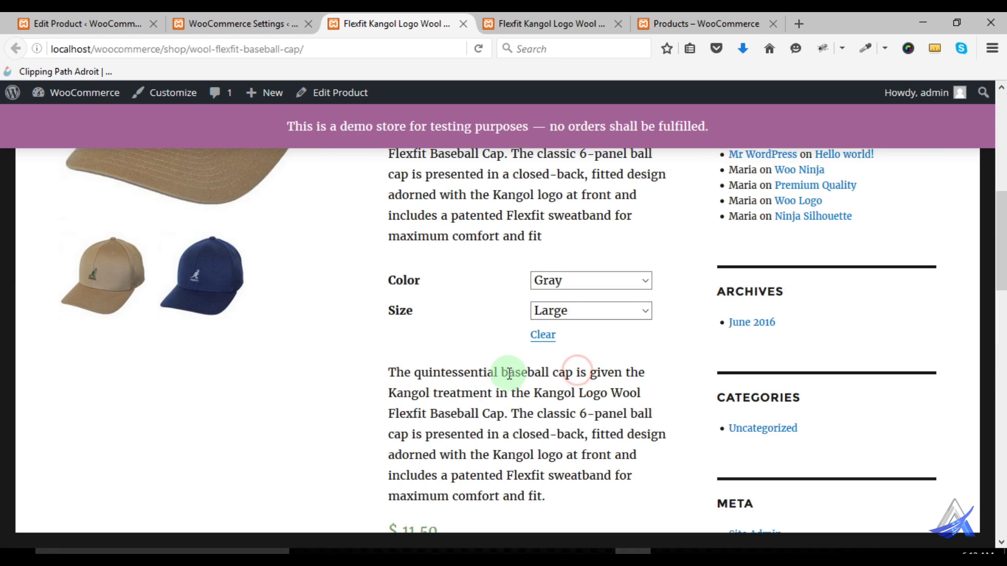
scroll(510, 379, down, 5)
drag(401, 279, 438, 282)
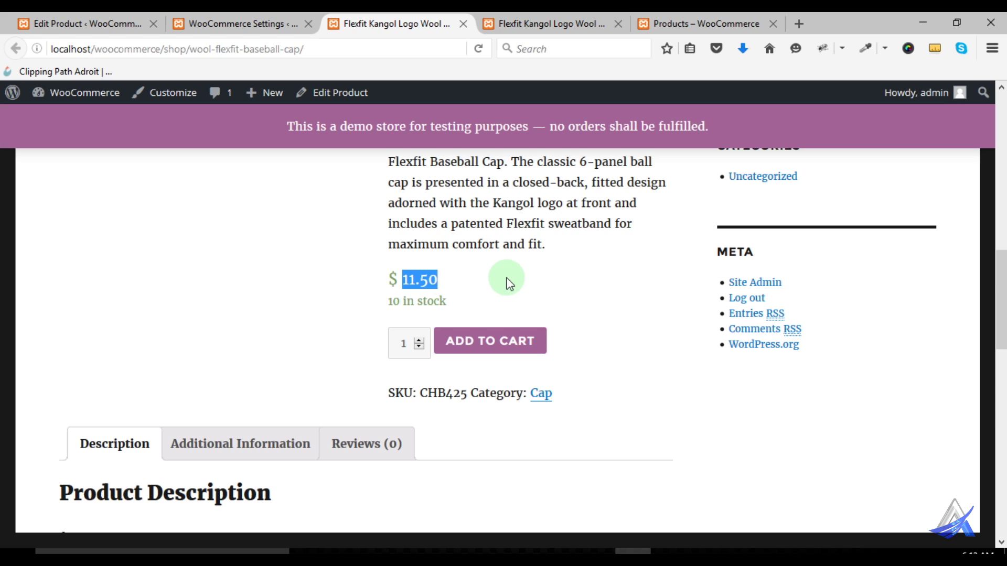
- Compare the Gray cap's Large and Medium variations, reselecting Large before choosing Medium
scroll(587, 279, up, 10)
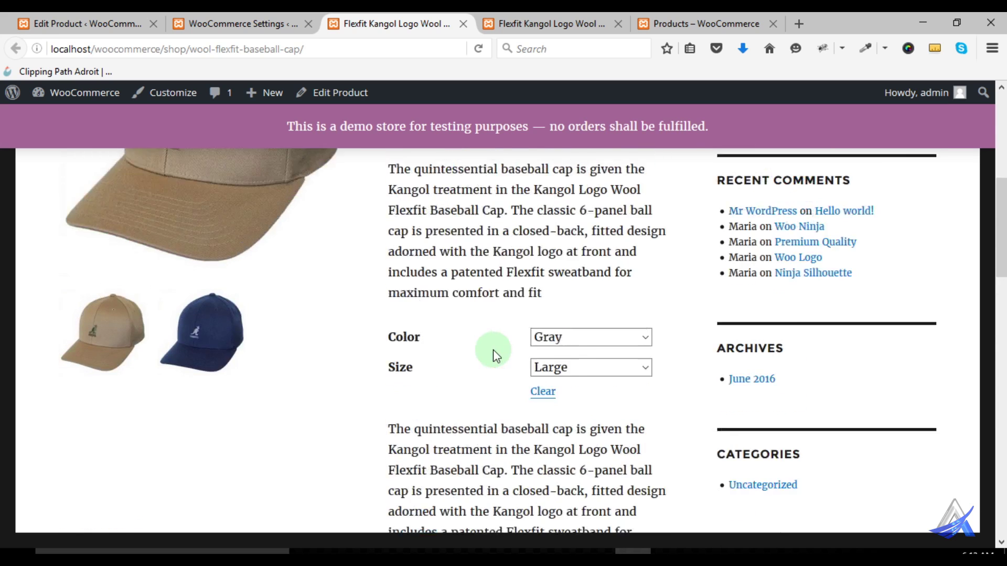
scroll(476, 344, down, 5)
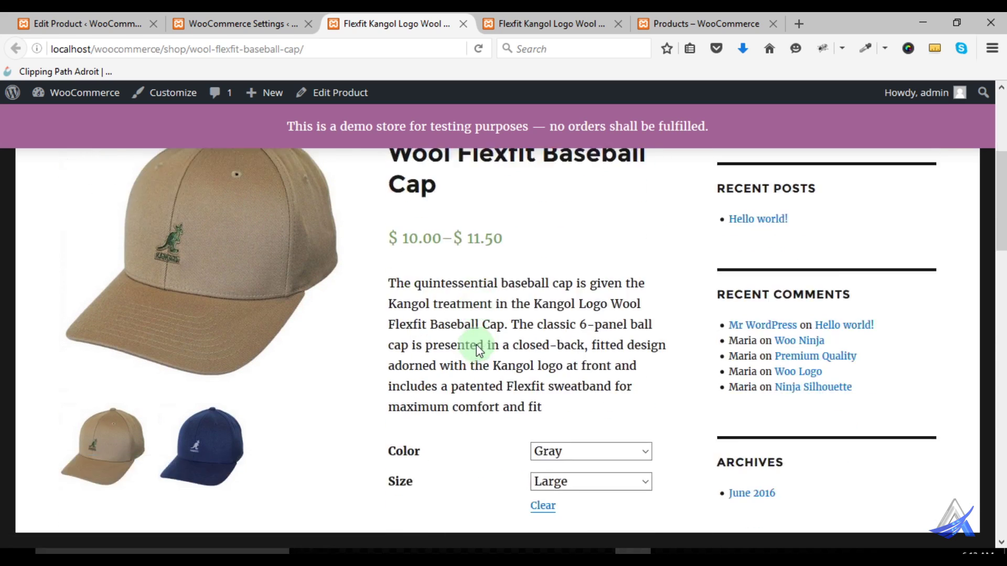
scroll(508, 438, down, 3)
scroll(522, 387, up, 2)
click(581, 224)
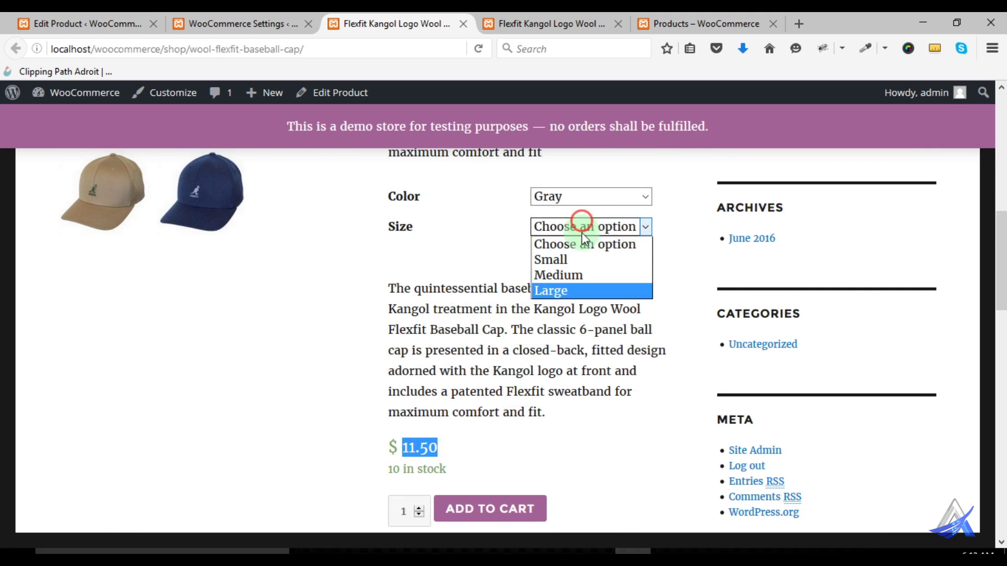
click(583, 290)
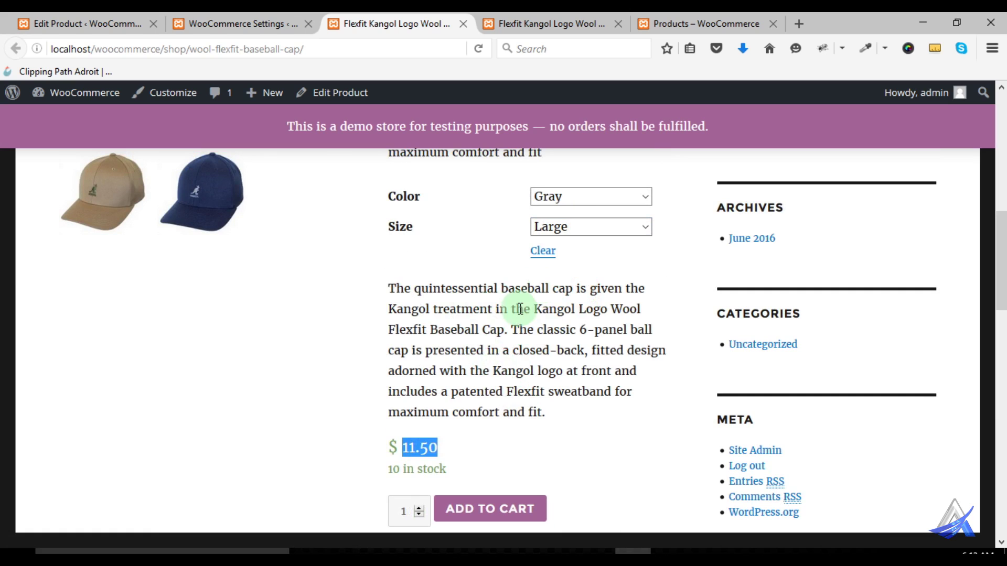
drag(517, 309, 564, 350)
click(568, 228)
click(570, 273)
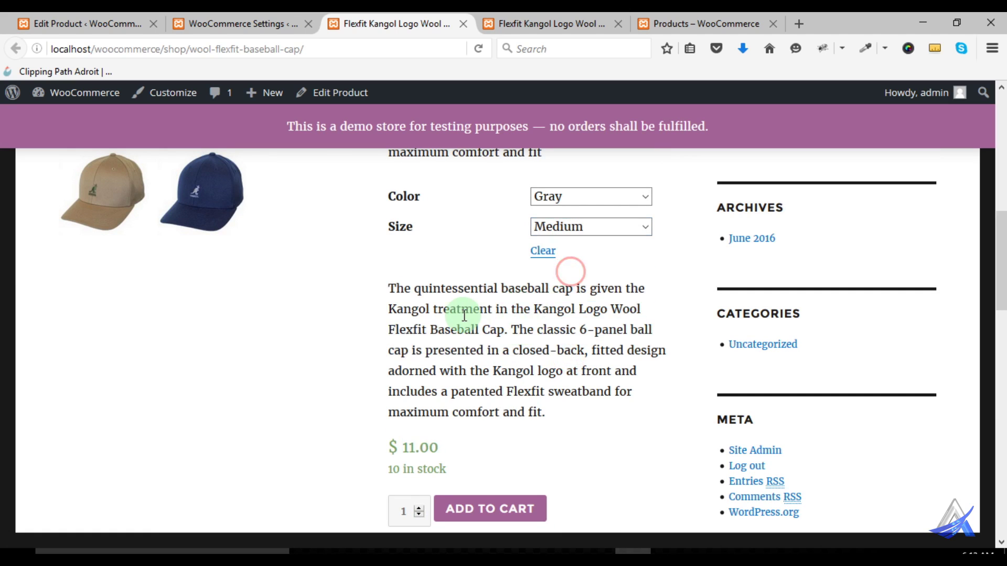
- Select the Black color in Medium size and check the variation's description
click(567, 219)
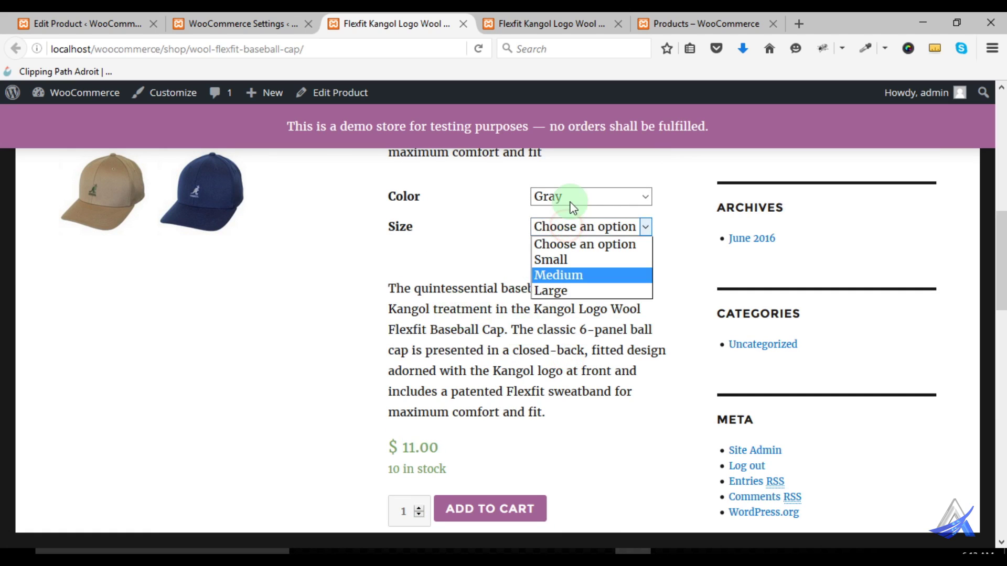
click(571, 198)
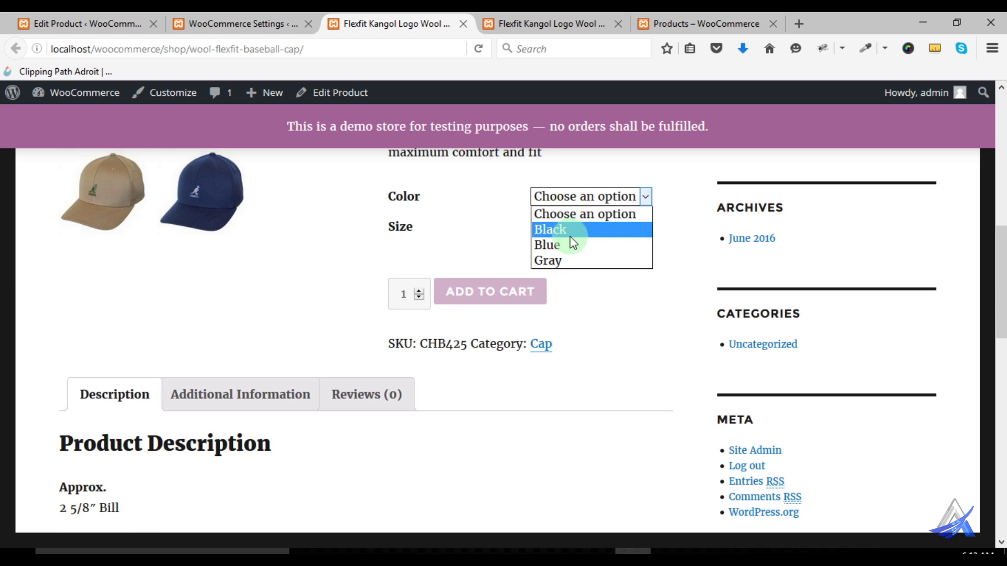
click(569, 229)
click(578, 228)
click(580, 273)
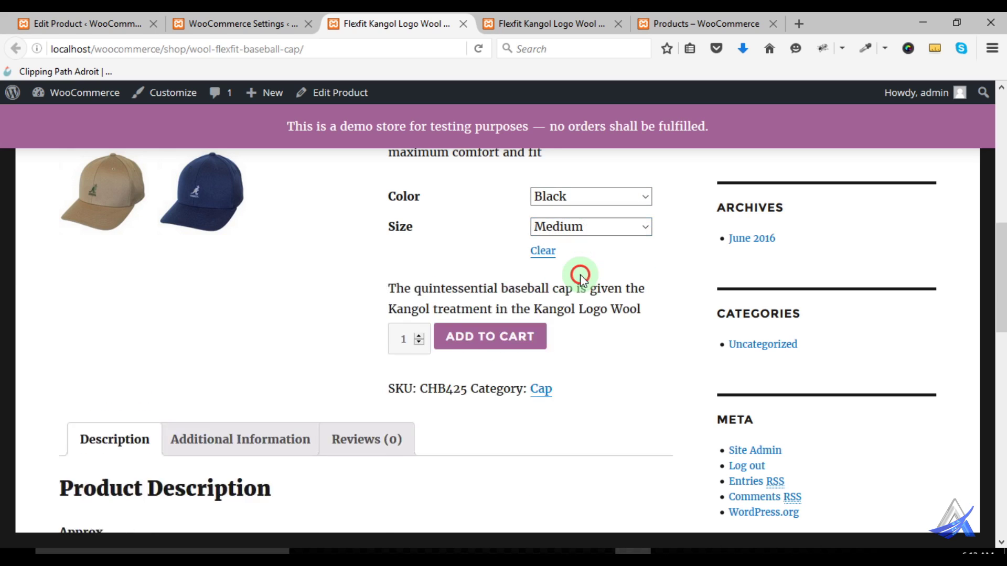
drag(421, 289, 483, 328)
- Select the Blue color in Small size and check the variation's description
click(571, 199)
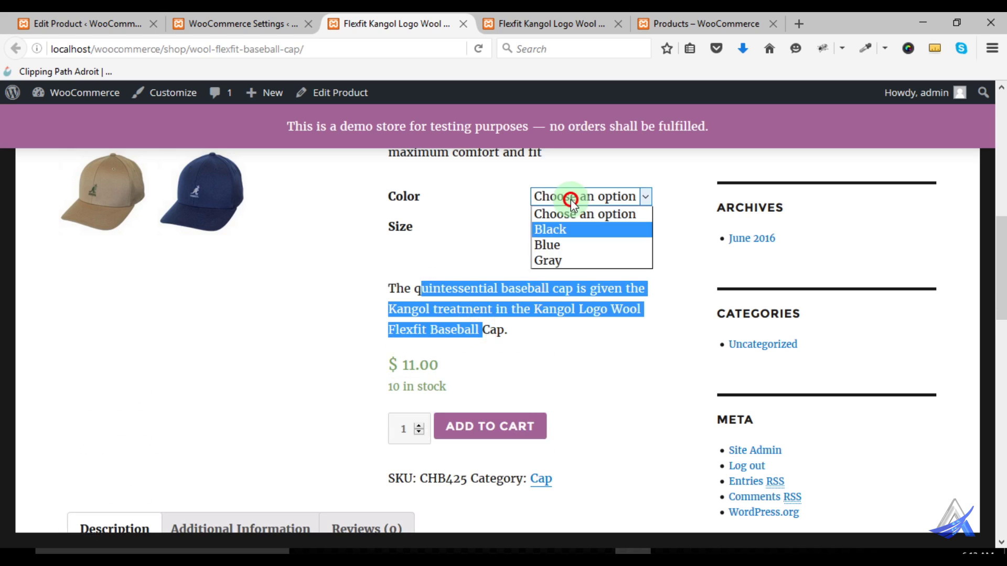
click(570, 243)
click(577, 228)
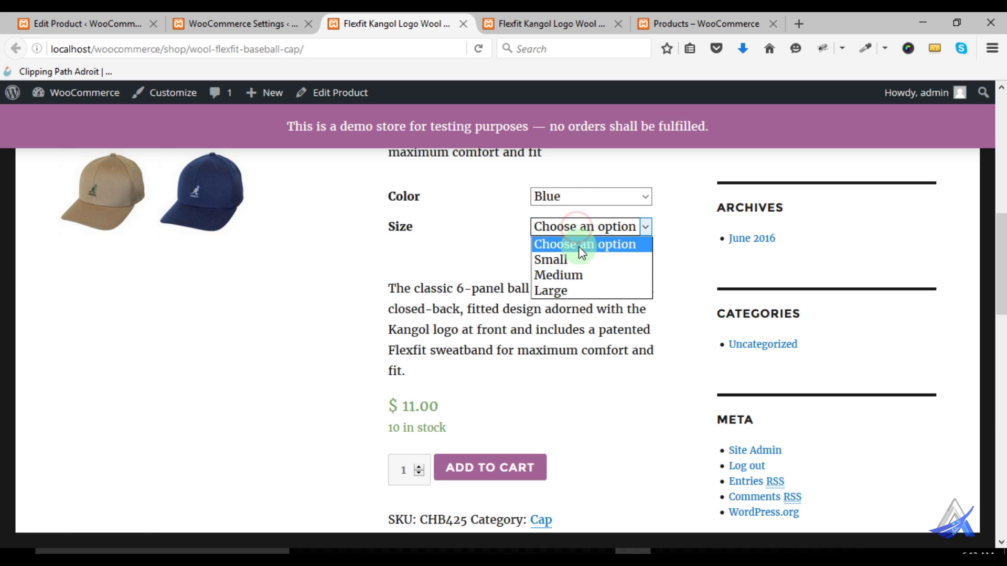
click(578, 261)
drag(414, 289, 502, 330)
- Cycle the Small cap's color through Black, Blue and Gray to compare the variation descriptions
click(610, 198)
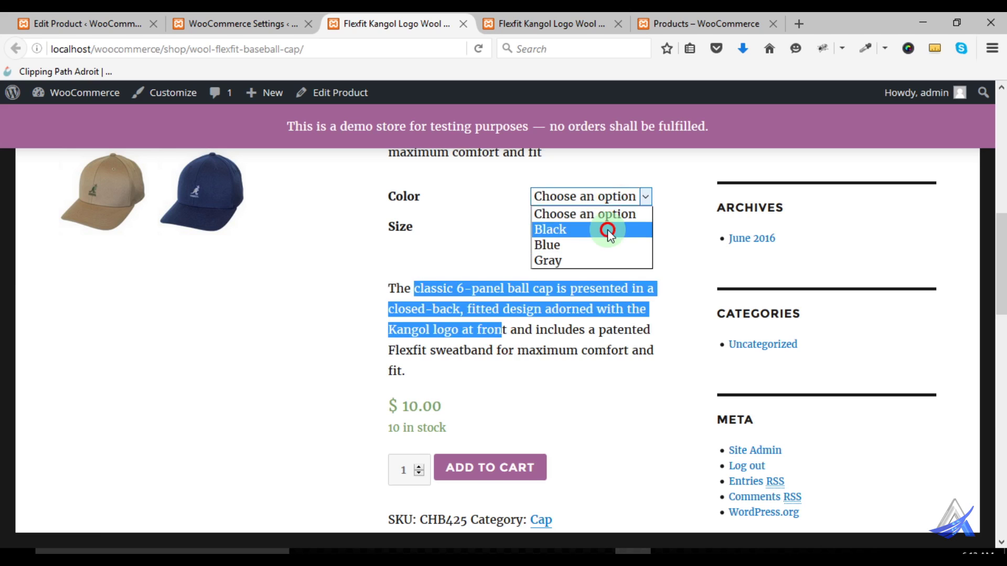
click(607, 228)
click(603, 193)
click(602, 245)
click(598, 199)
click(596, 256)
click(499, 321)
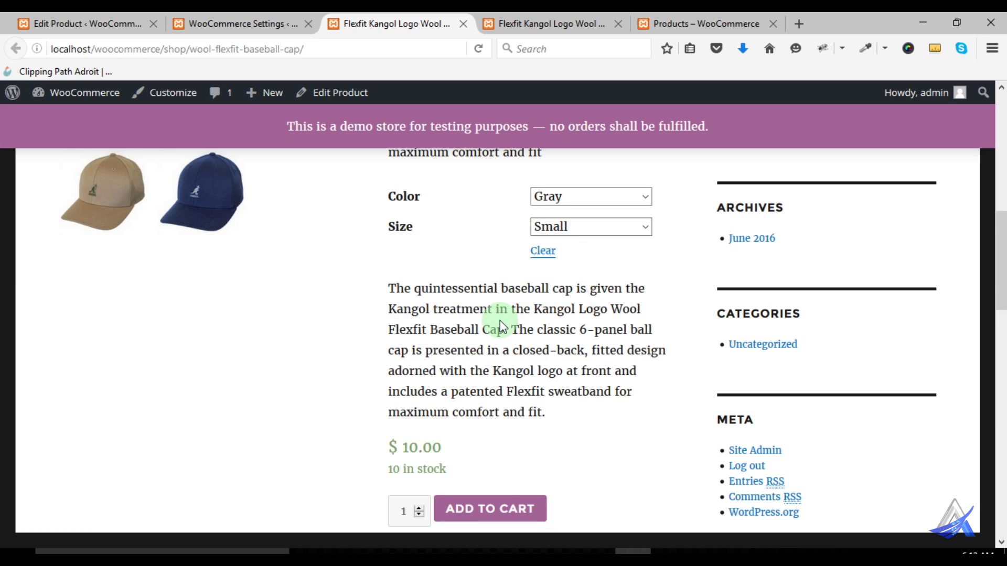
- Review the product's additional information on weight, dimensions, color and size, and look over the related products
scroll(499, 319, down, 5)
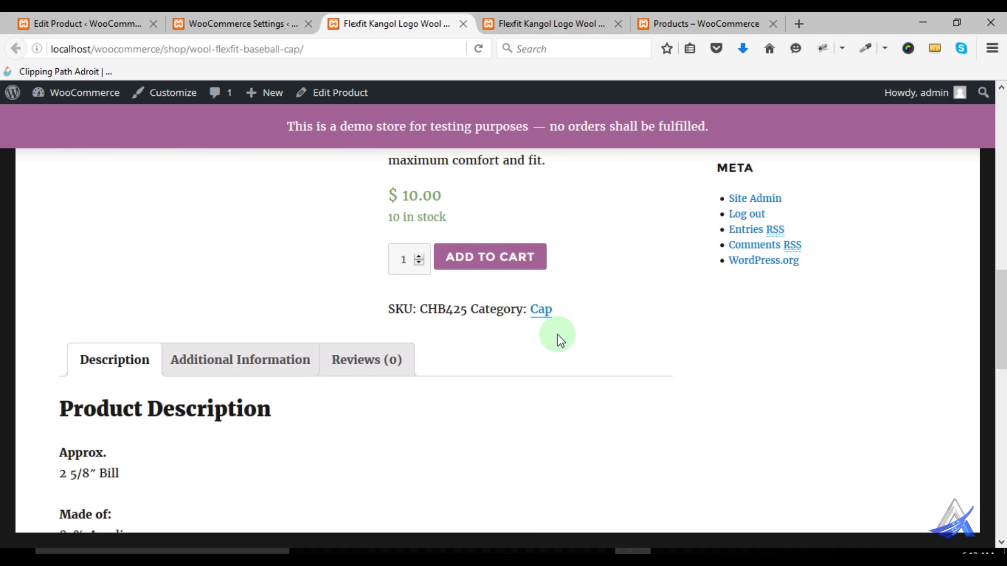
scroll(558, 336, down, 3)
click(266, 202)
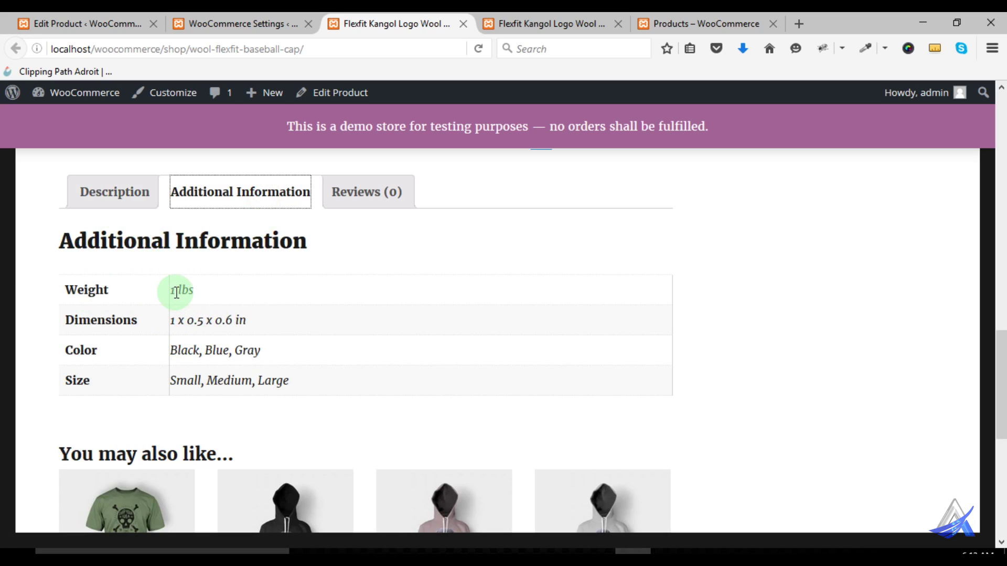
drag(170, 294, 209, 289)
drag(106, 319, 131, 320)
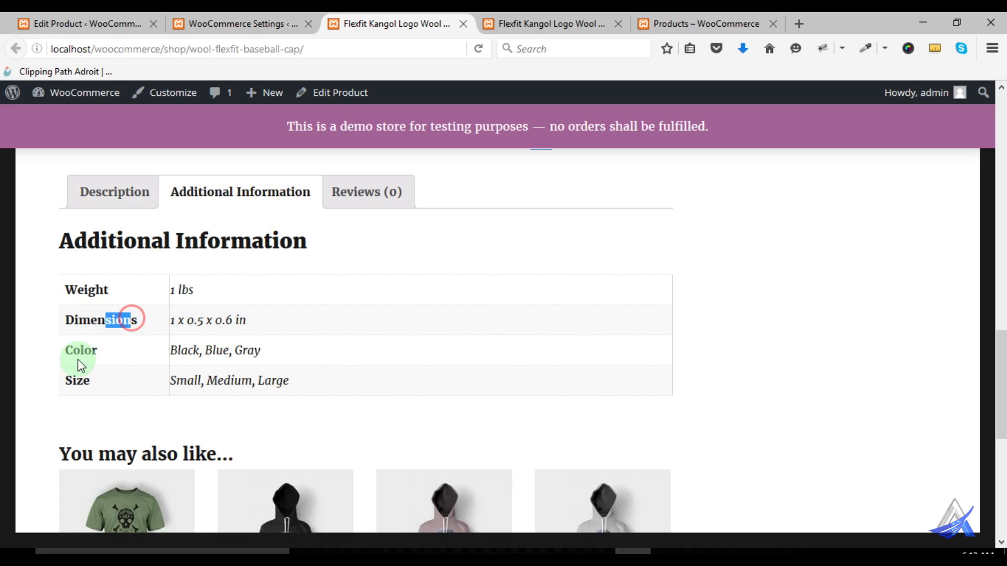
click(240, 382)
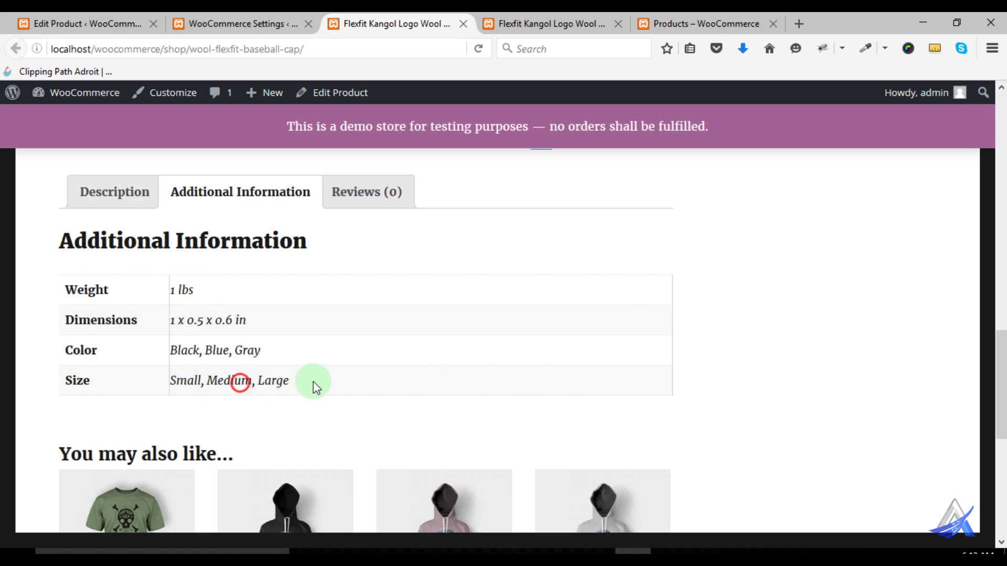
scroll(474, 342, down, 3)
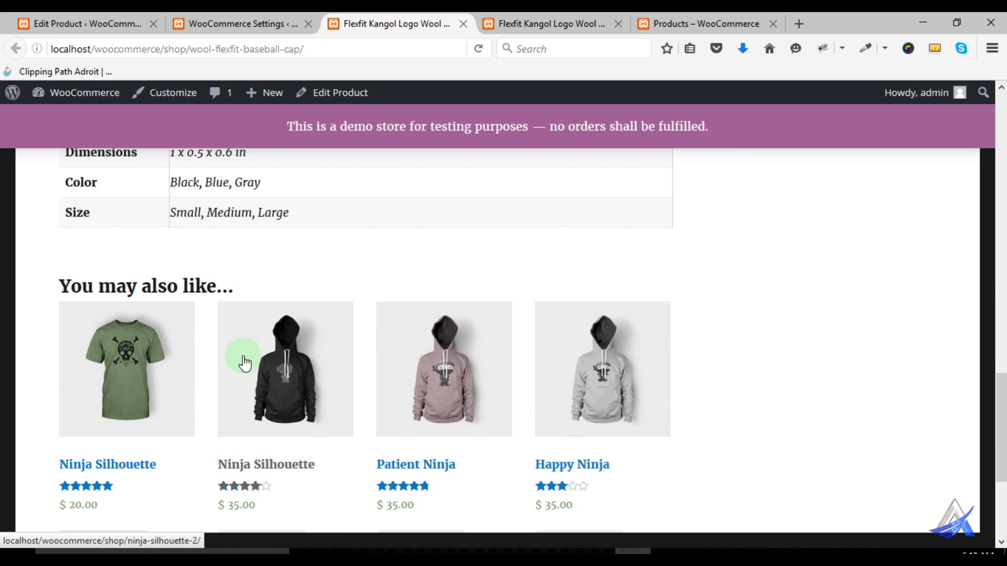
- Return to the cap's product editing page and change its product type to Simple product
click(73, 22)
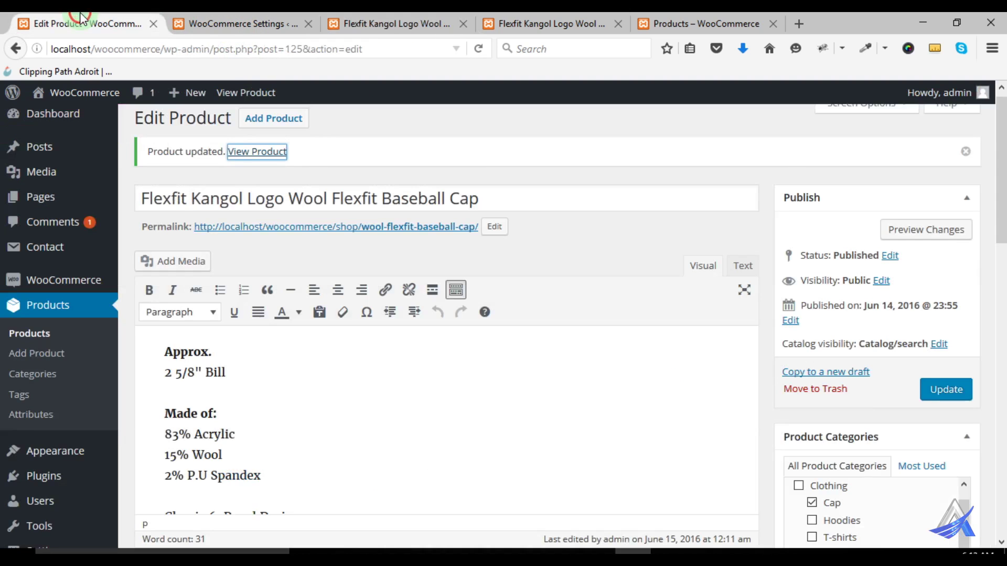
scroll(454, 342, down, 6)
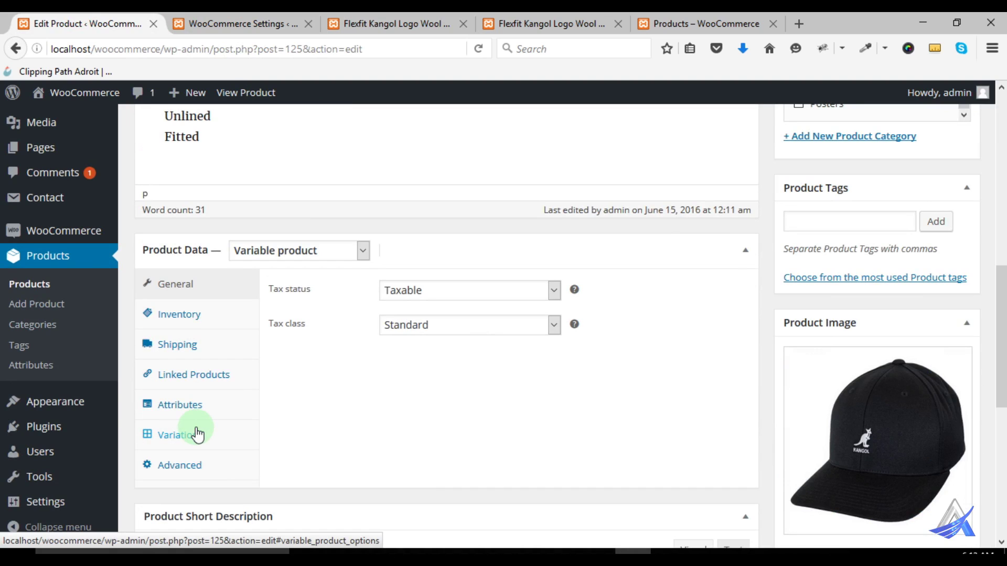
click(327, 258)
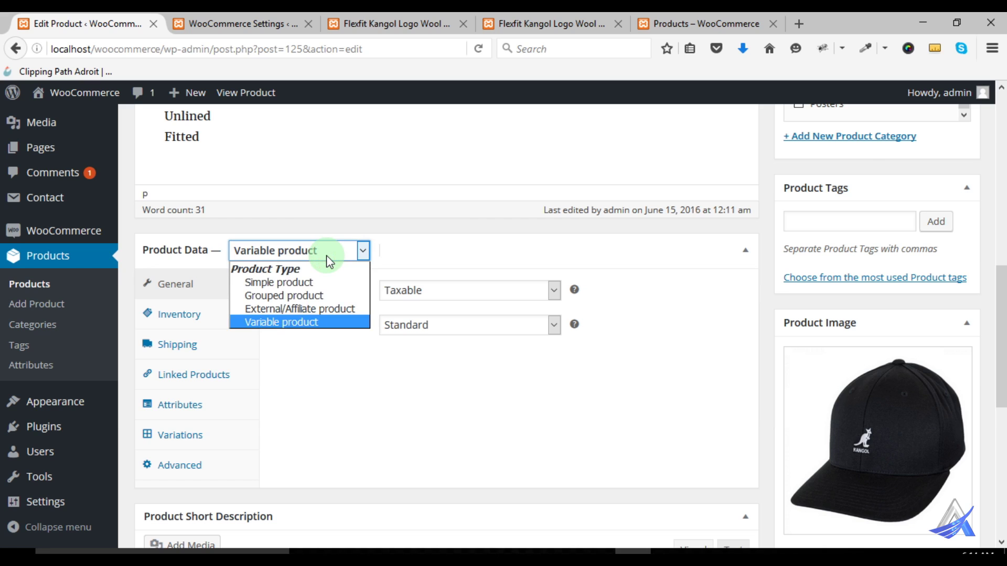
click(329, 282)
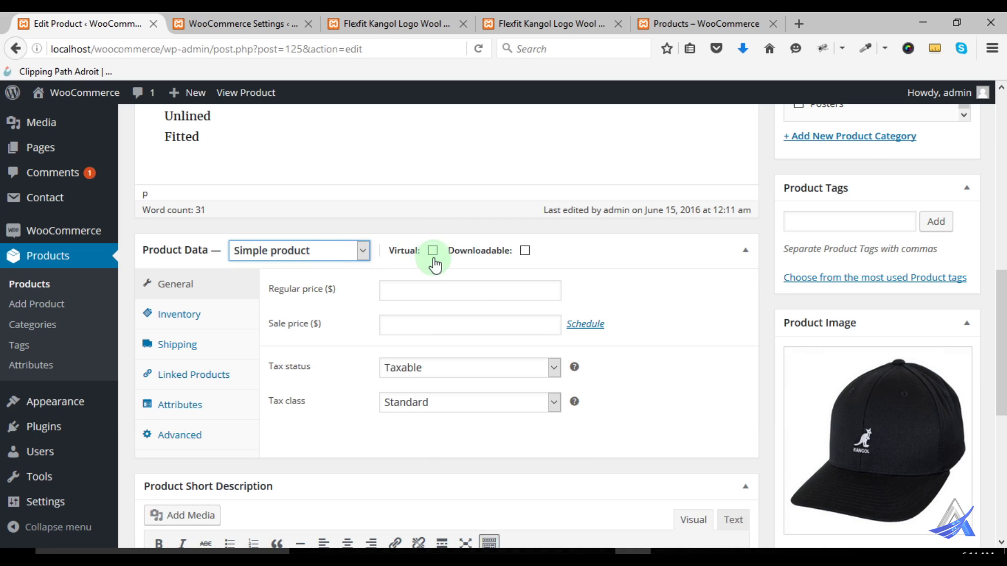
- Toggle the Virtual option on and off to compare the available product data sections, leaving it enabled
click(433, 251)
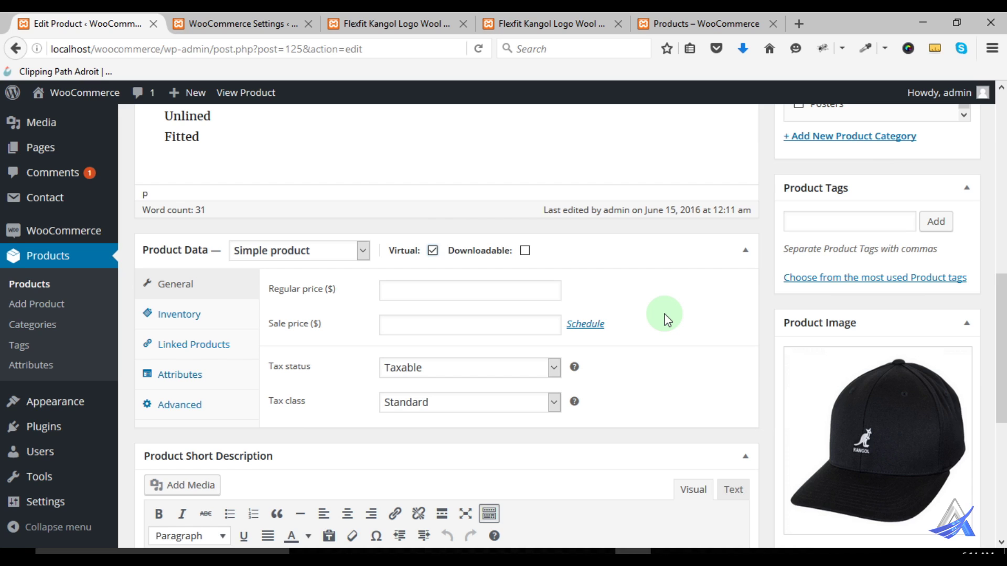
mouse_move(415, 256)
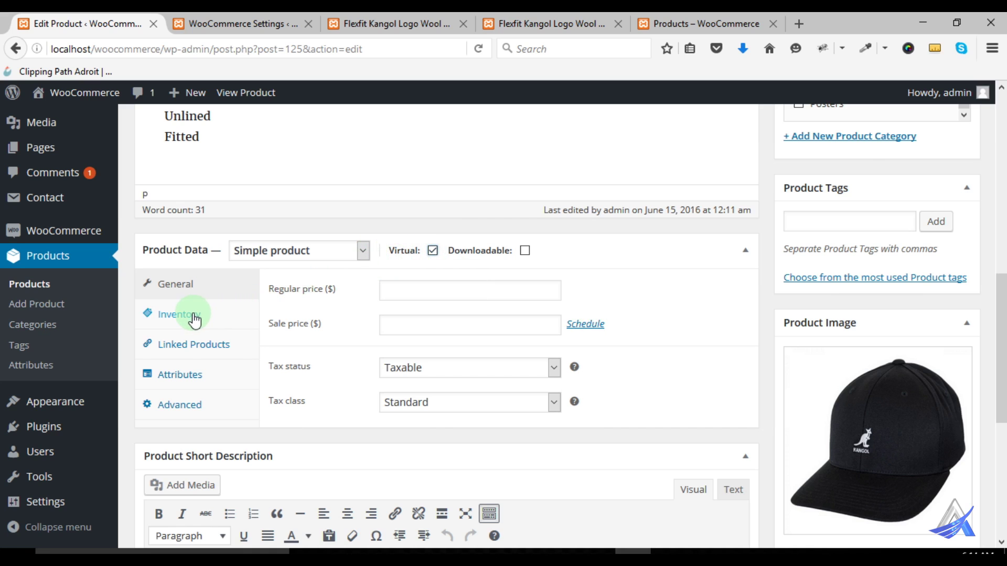
click(433, 252)
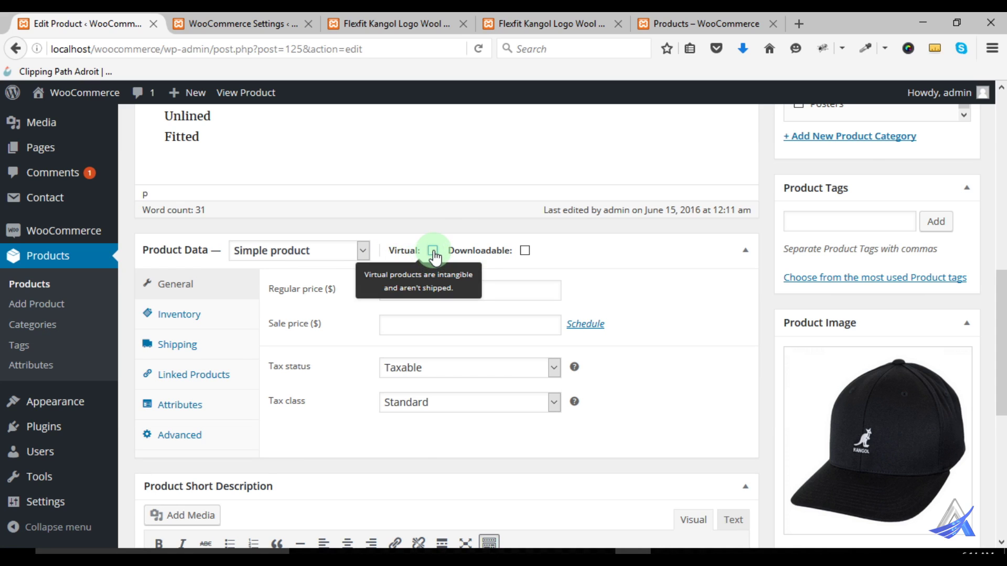
click(432, 251)
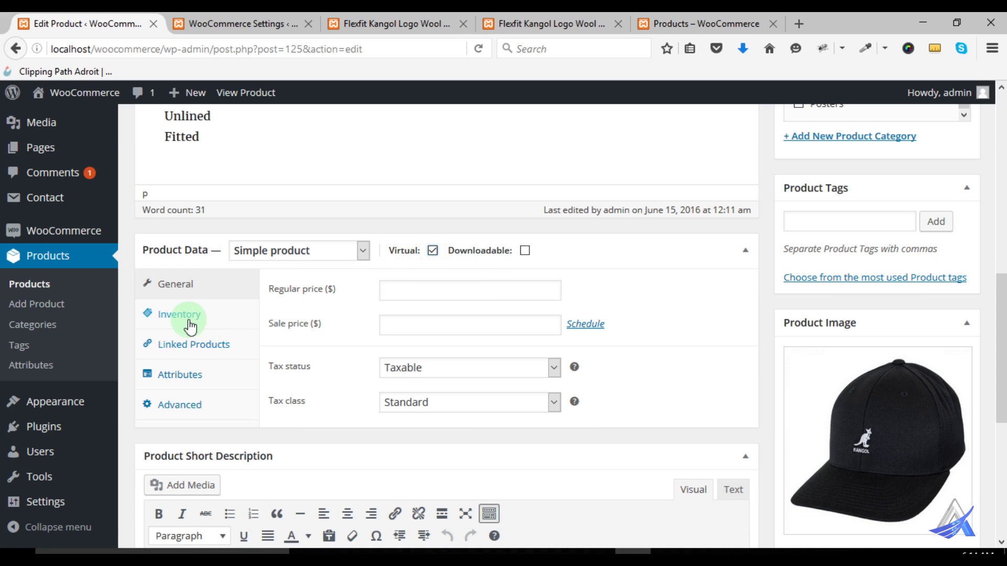
click(433, 252)
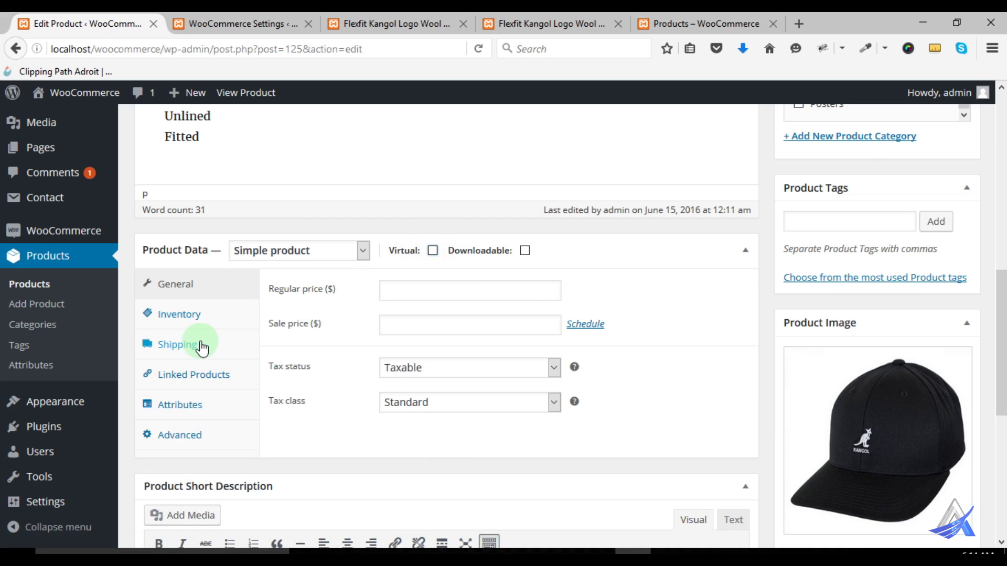
click(433, 252)
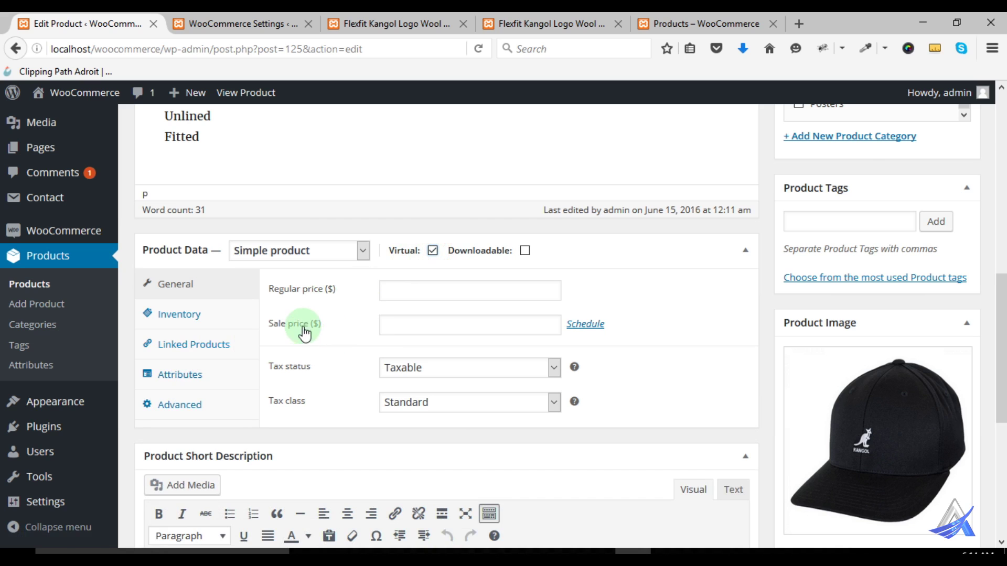
- Look through the virtual product's price fields and its inventory, linked products, attributes and advanced settings
click(397, 292)
click(389, 328)
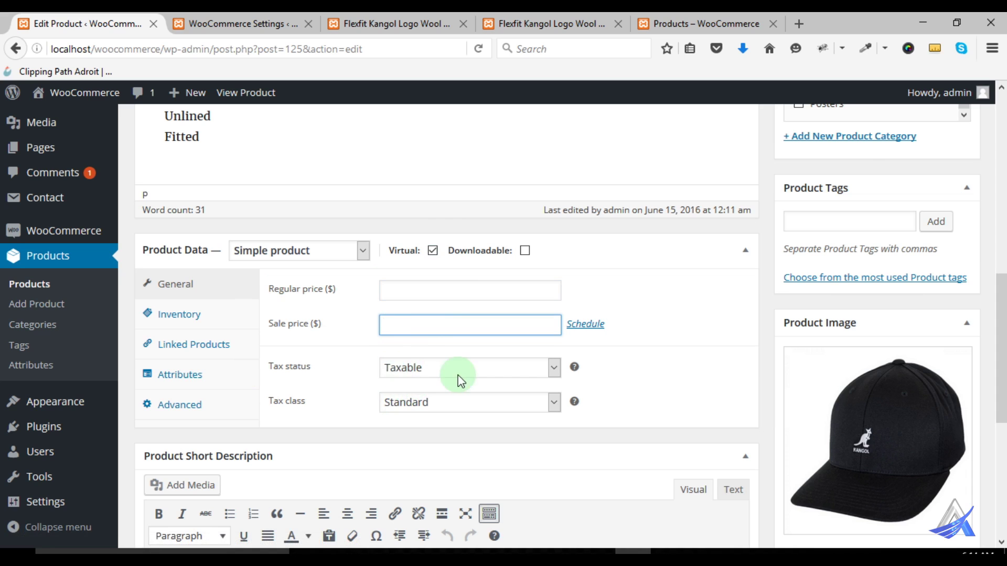
click(185, 315)
click(198, 344)
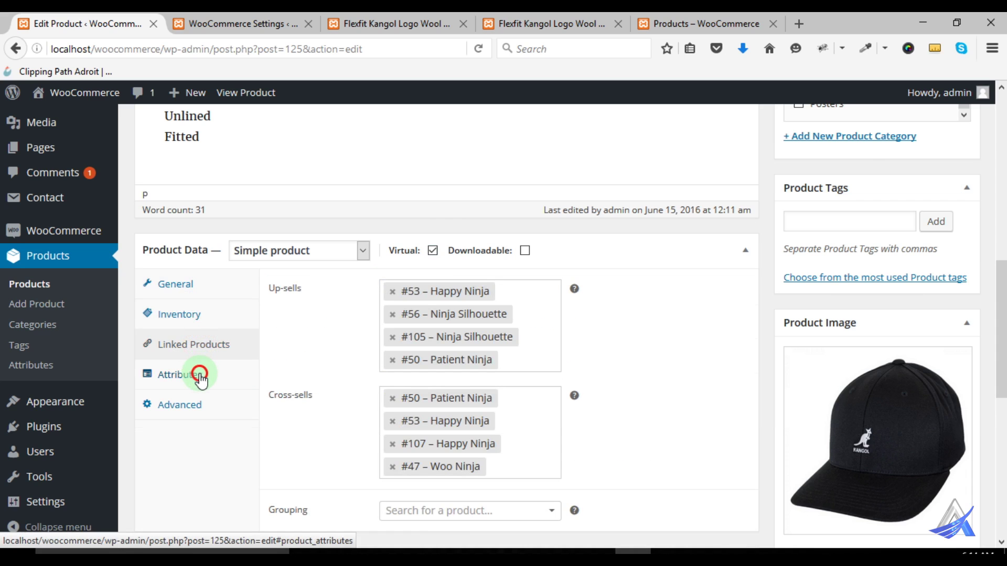
click(201, 376)
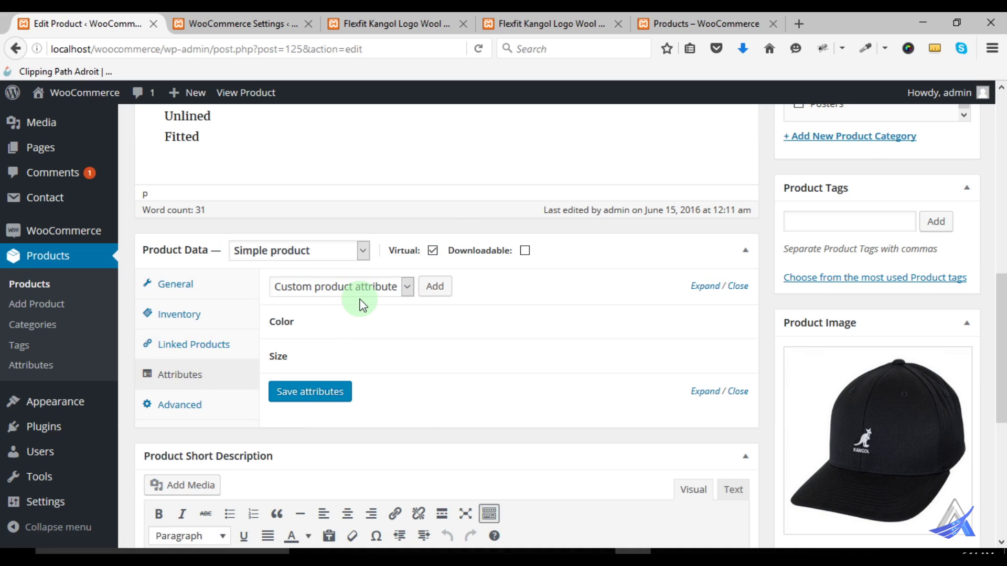
click(206, 412)
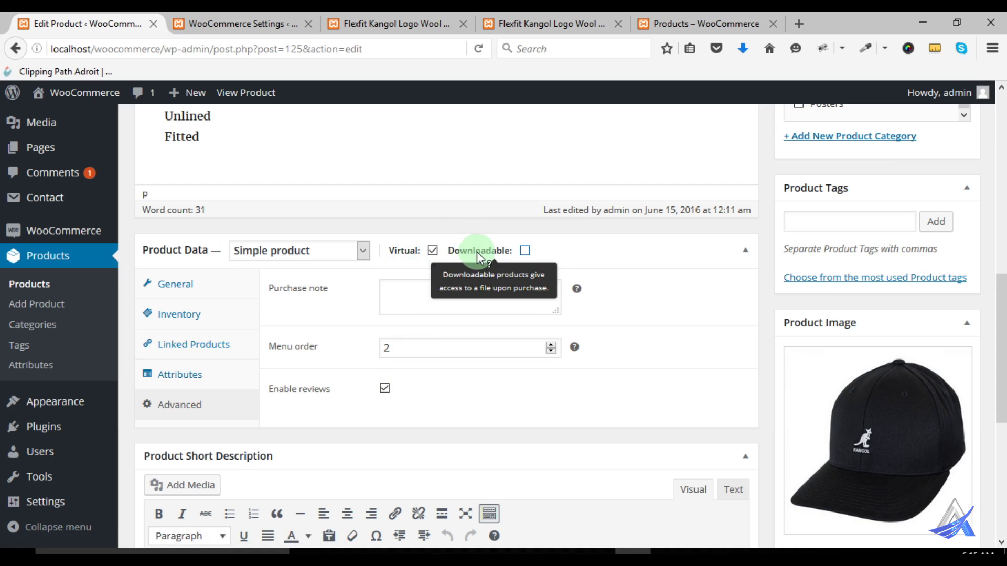
- Mark the product as Downloadable and add an empty downloadable file row in its general settings
click(524, 250)
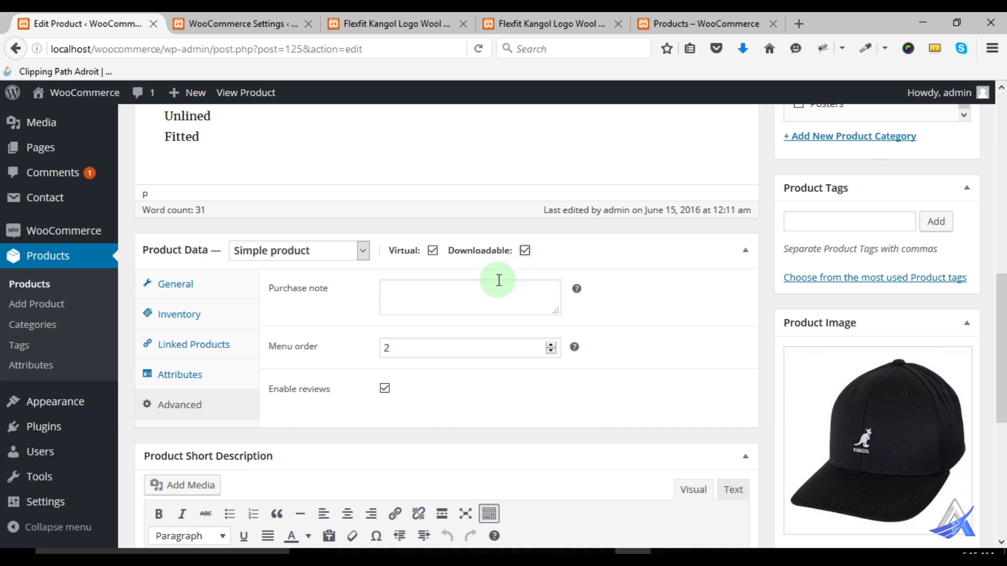
click(198, 295)
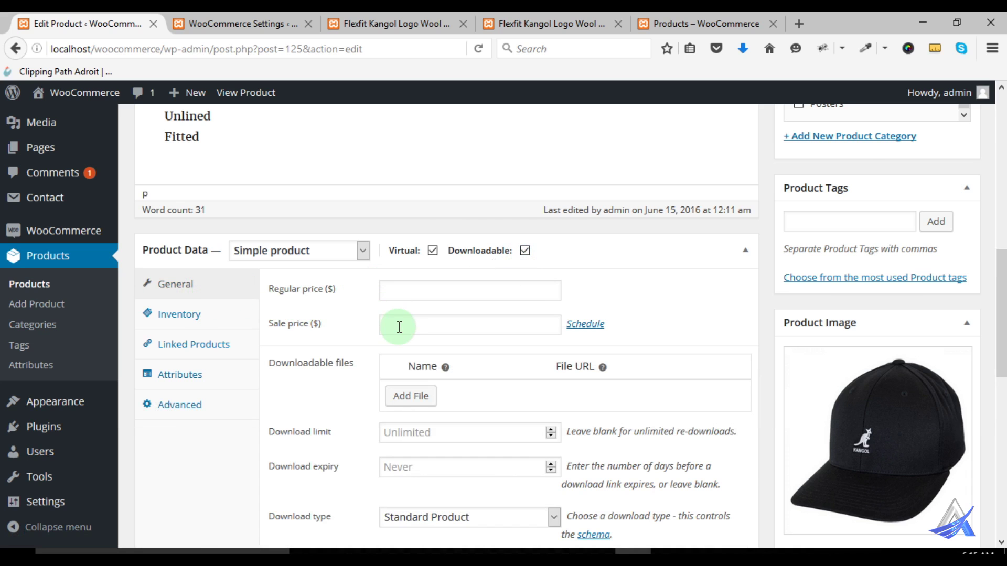
scroll(346, 336, down, 3)
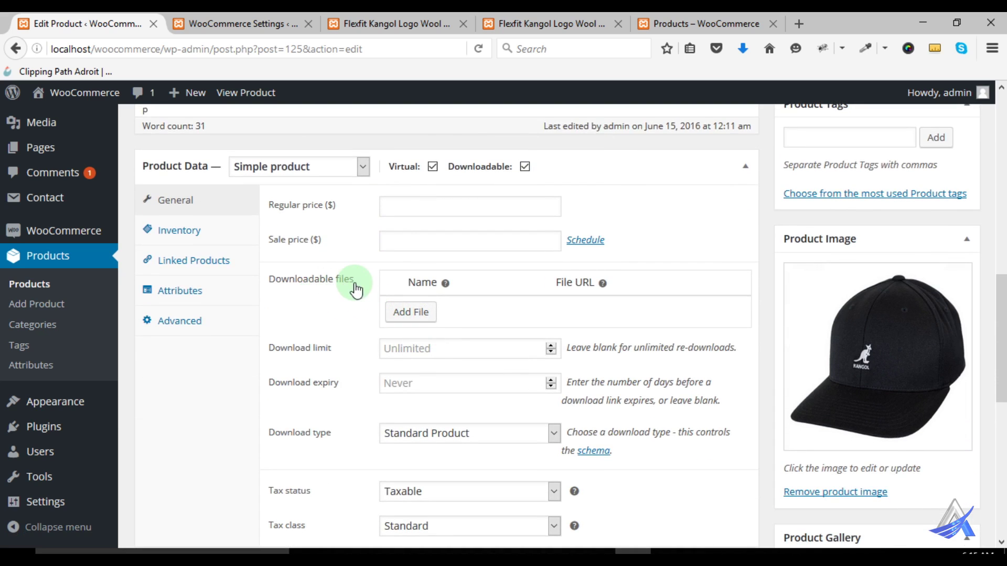
click(426, 321)
click(464, 310)
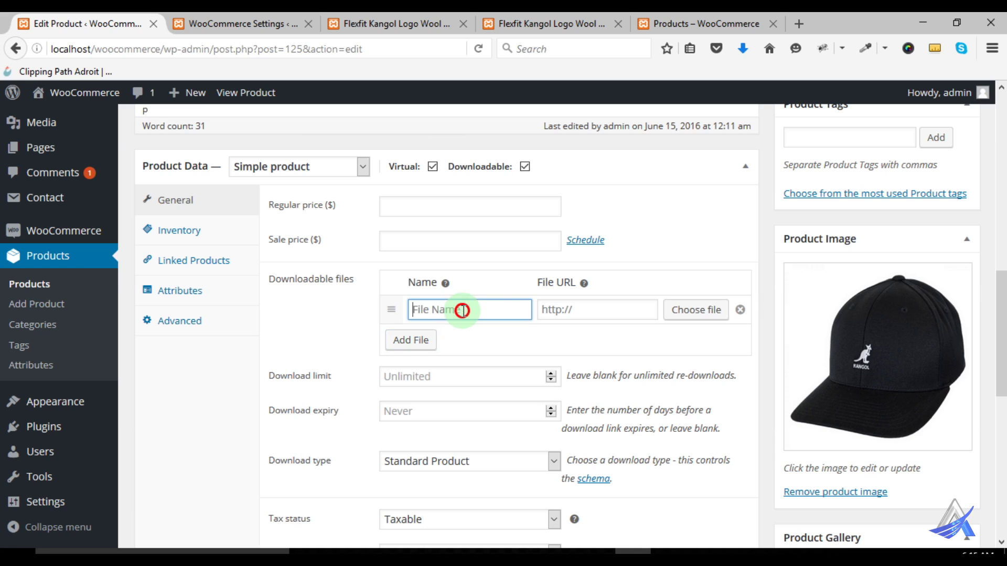
click(581, 312)
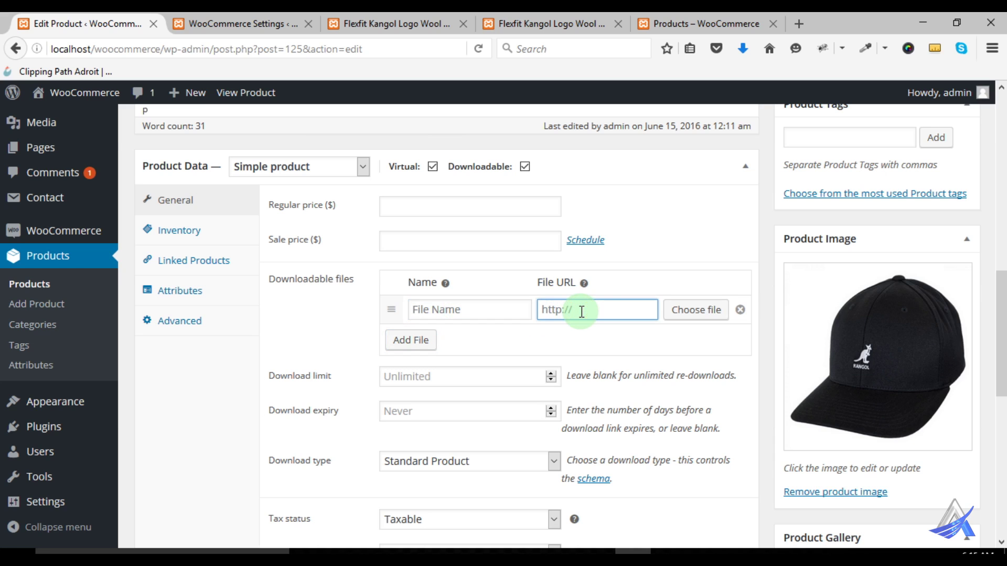
- Examine the upload option for choosing the downloadable file and close the chooser without selecting a file
click(690, 310)
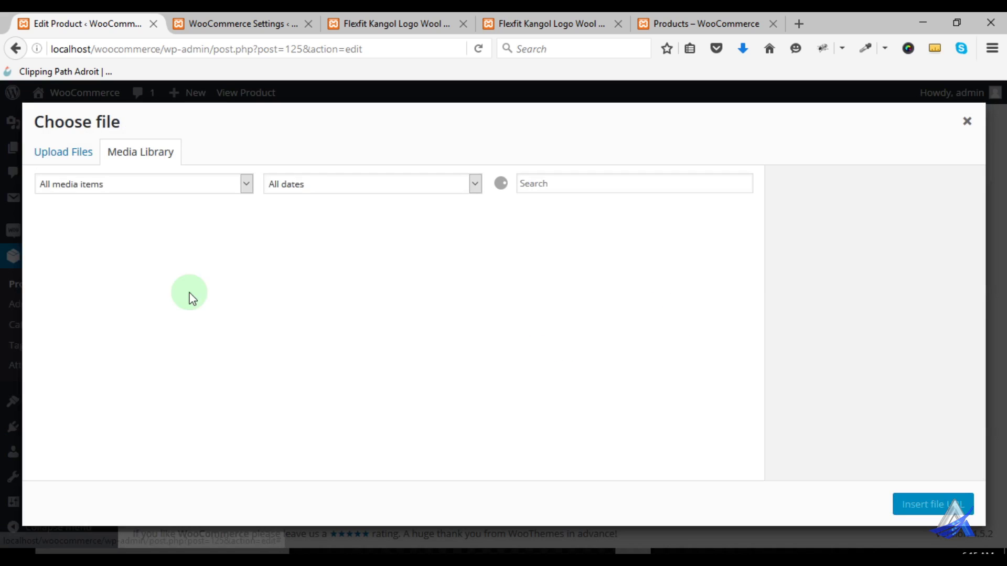
click(74, 156)
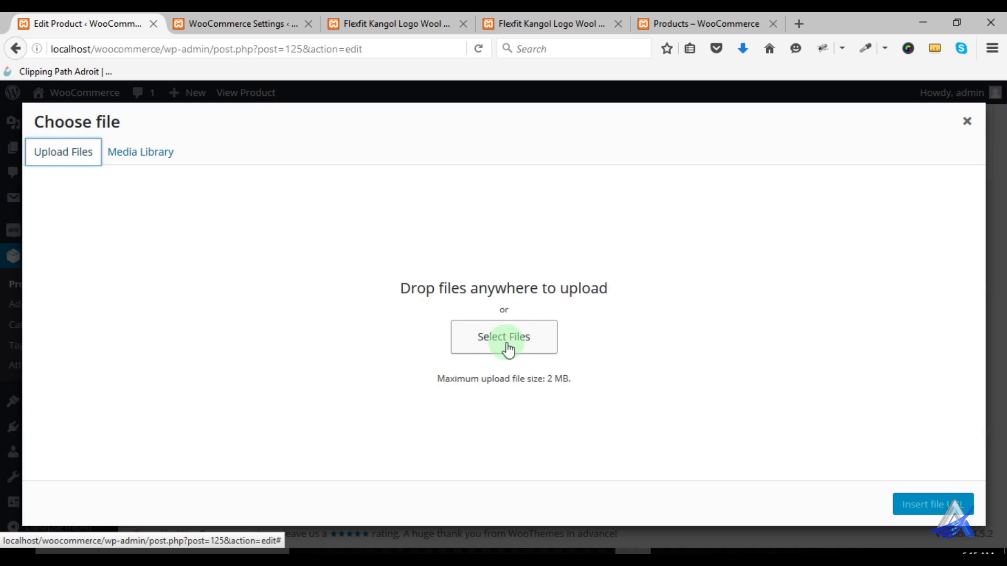
click(967, 121)
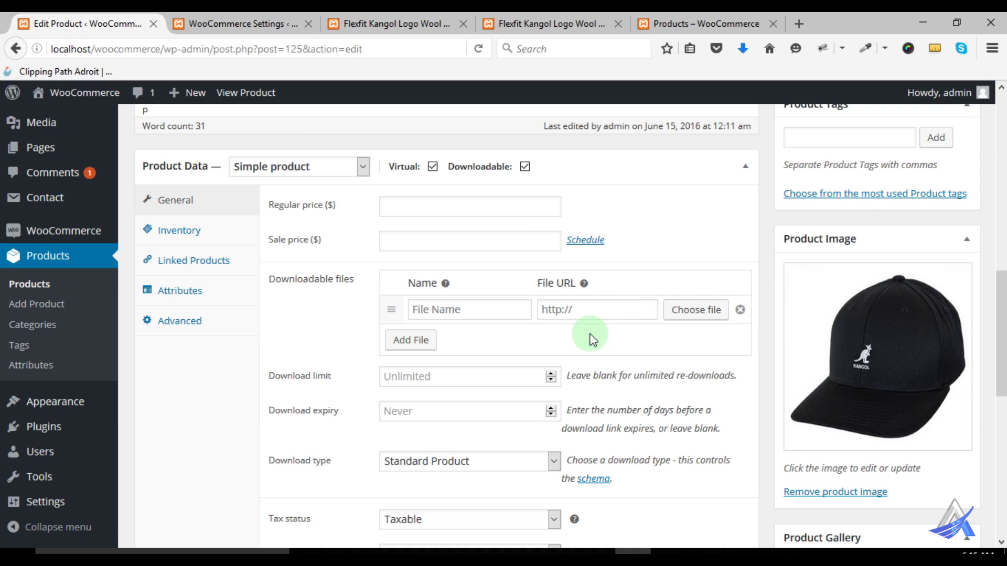
- Examine the downloadable file's name field and the download limit and download expiry fields
click(448, 313)
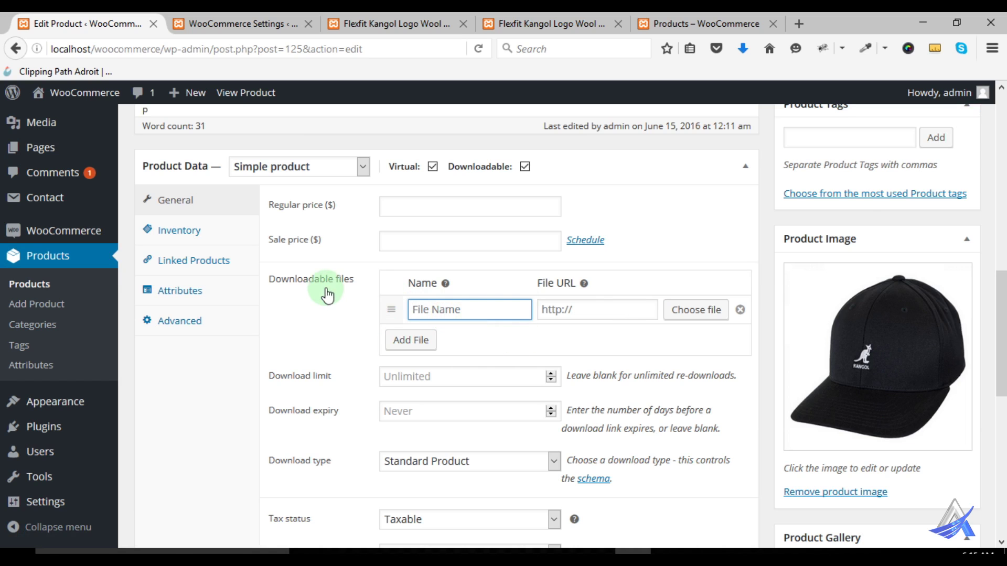
scroll(337, 303, down, 2)
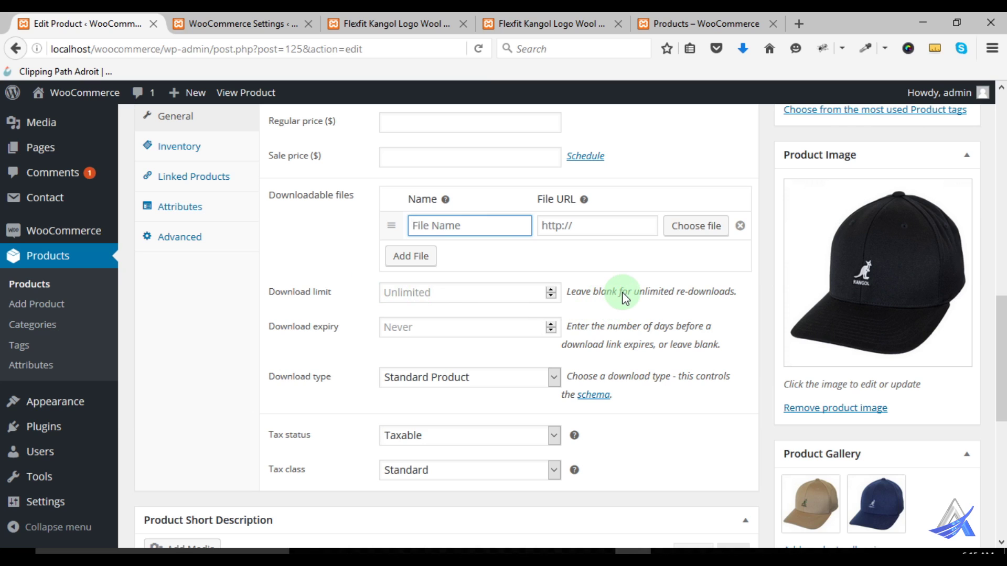
click(448, 296)
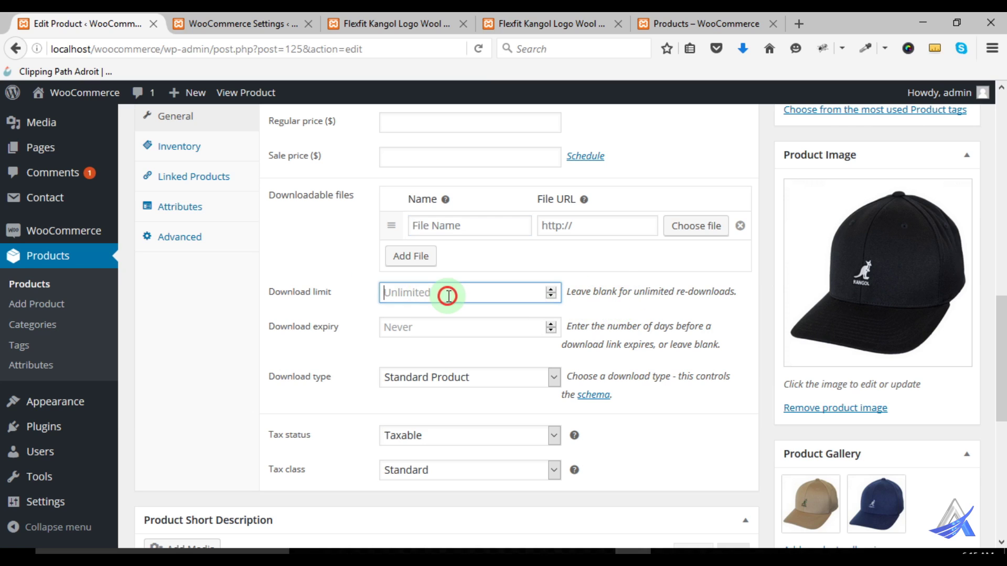
click(413, 331)
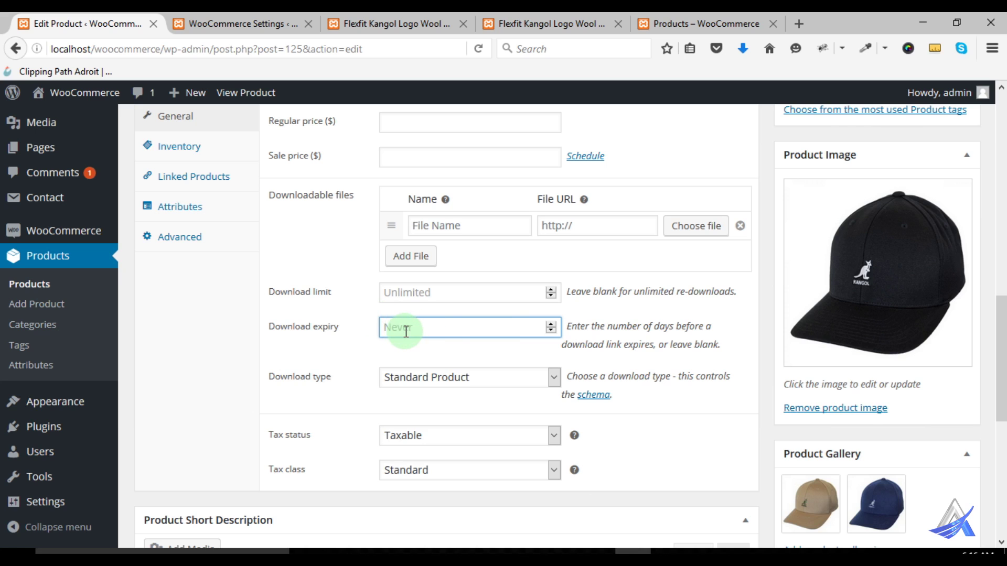
- Try Application/Software as the download type, set it to Music, and look over the remaining type choices
scroll(409, 330, down, 3)
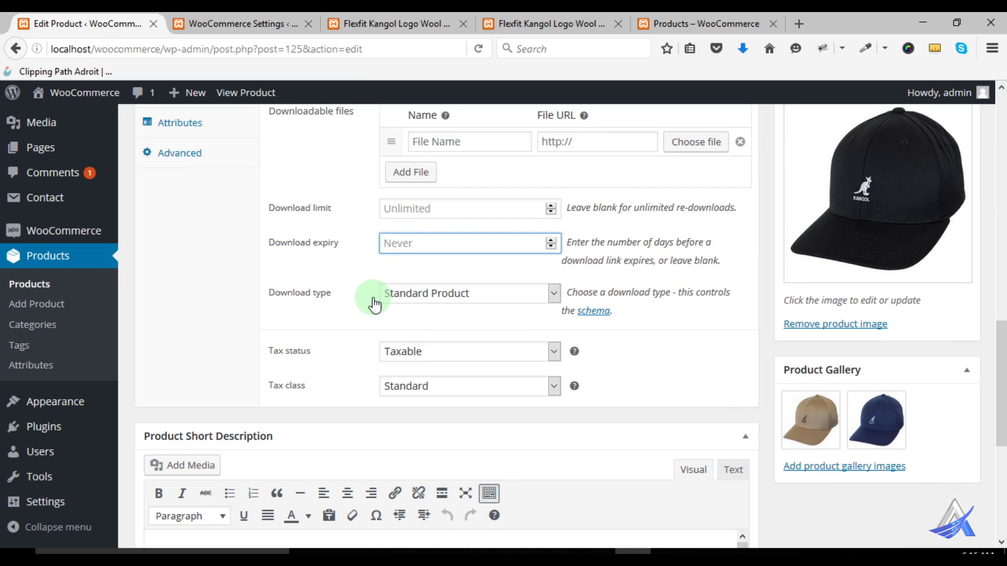
click(437, 295)
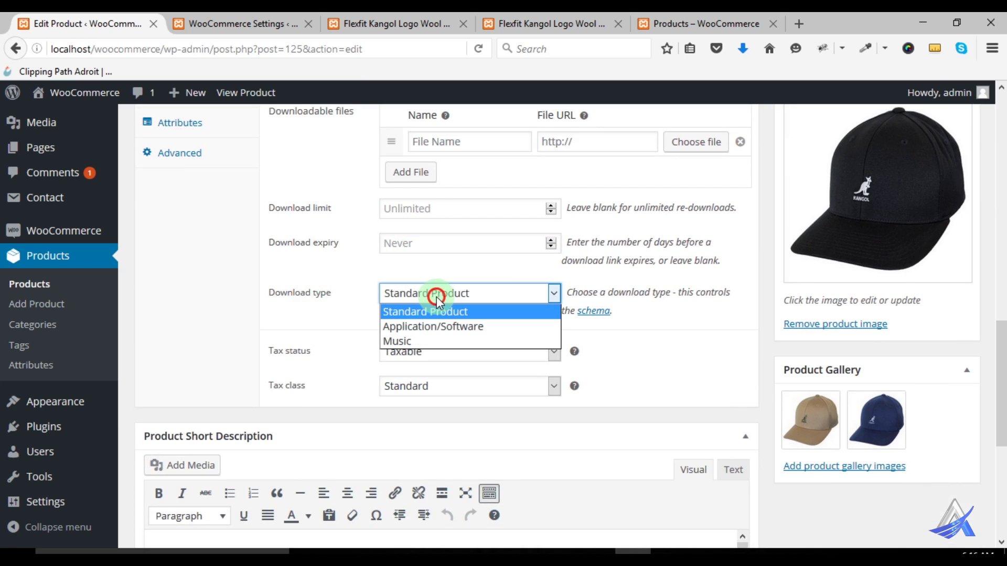
click(453, 330)
click(477, 293)
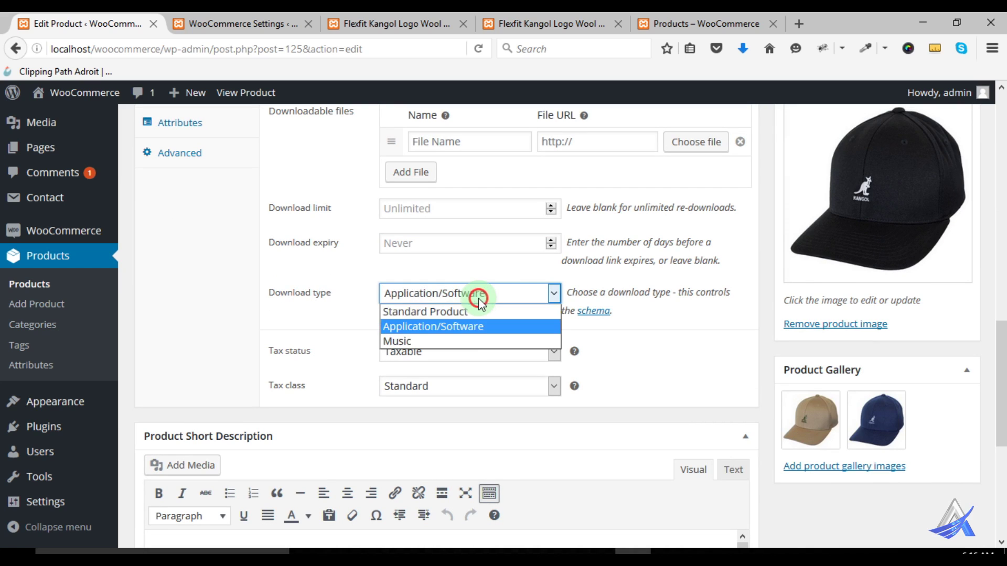
click(464, 341)
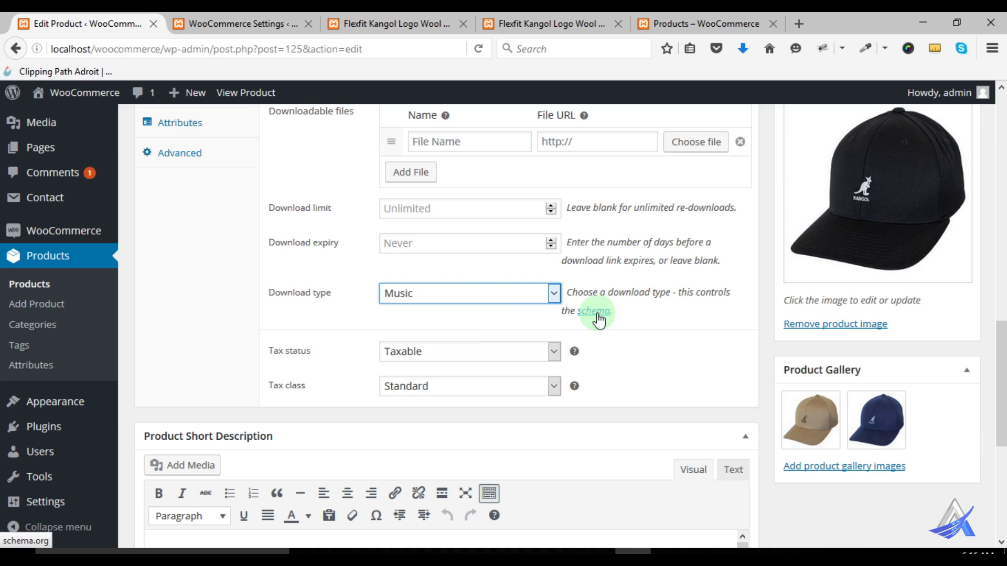
click(488, 300)
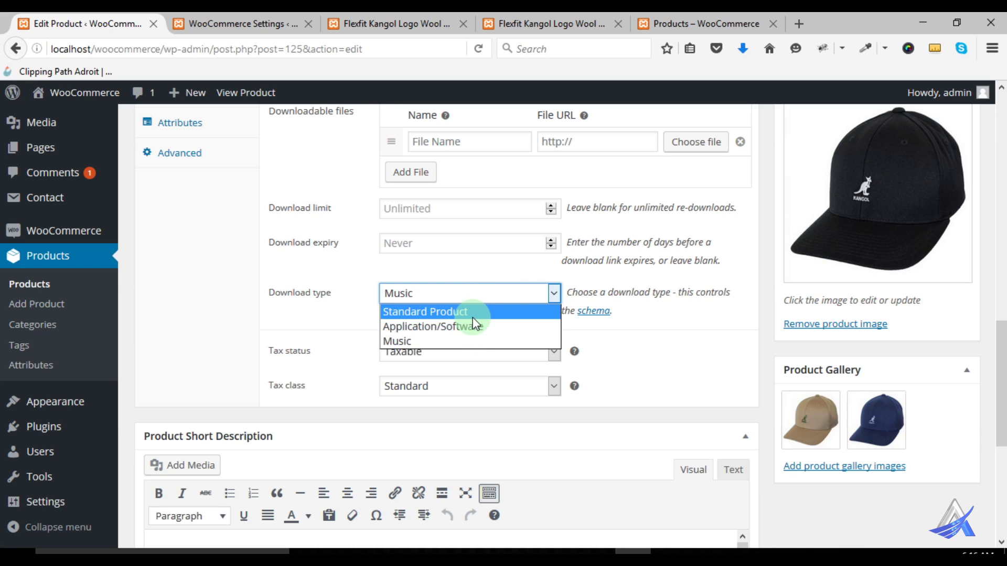
click(686, 339)
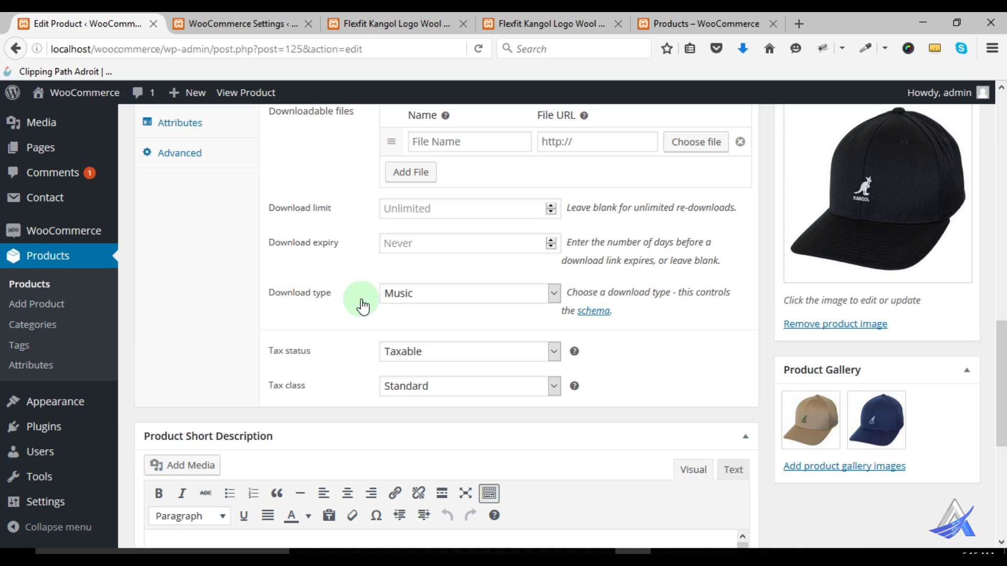
- Turn off the Virtual option and view the product's shipping settings
scroll(435, 315, up, 3)
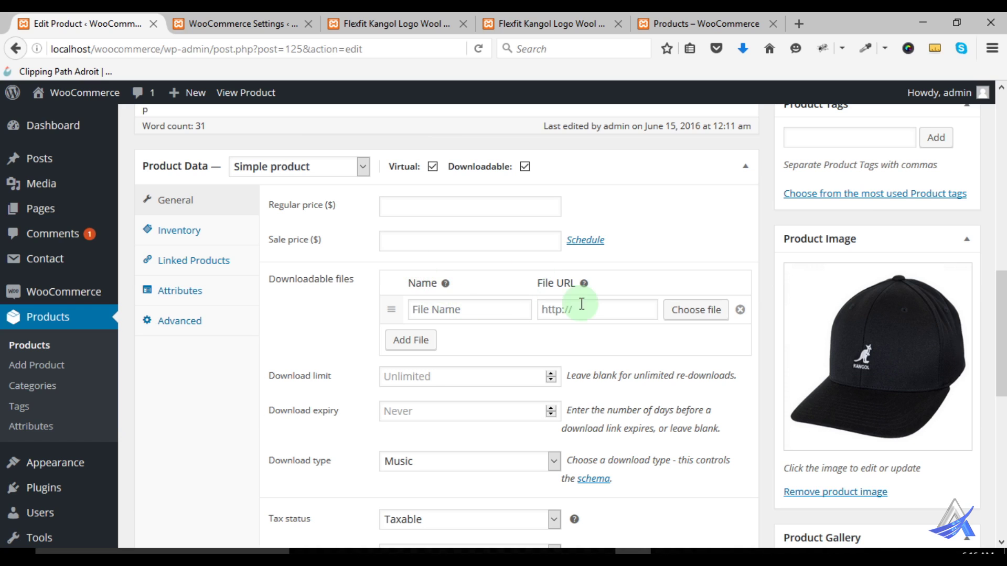
click(433, 167)
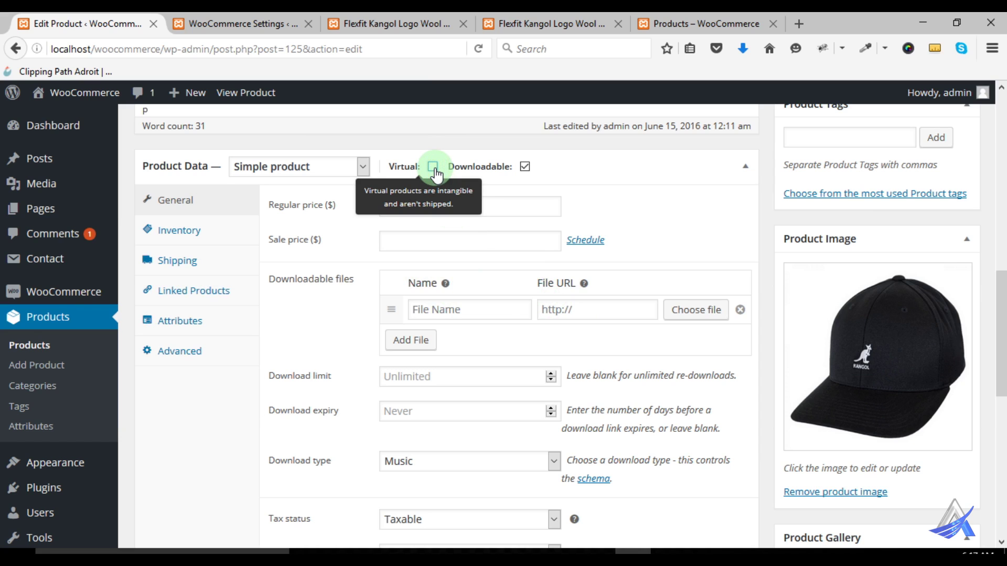
click(525, 167)
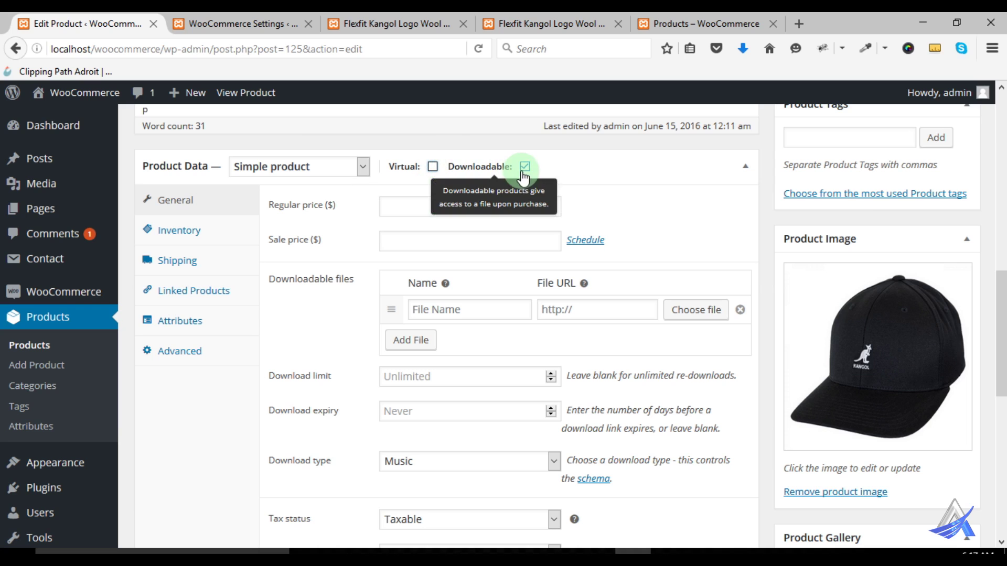
click(213, 266)
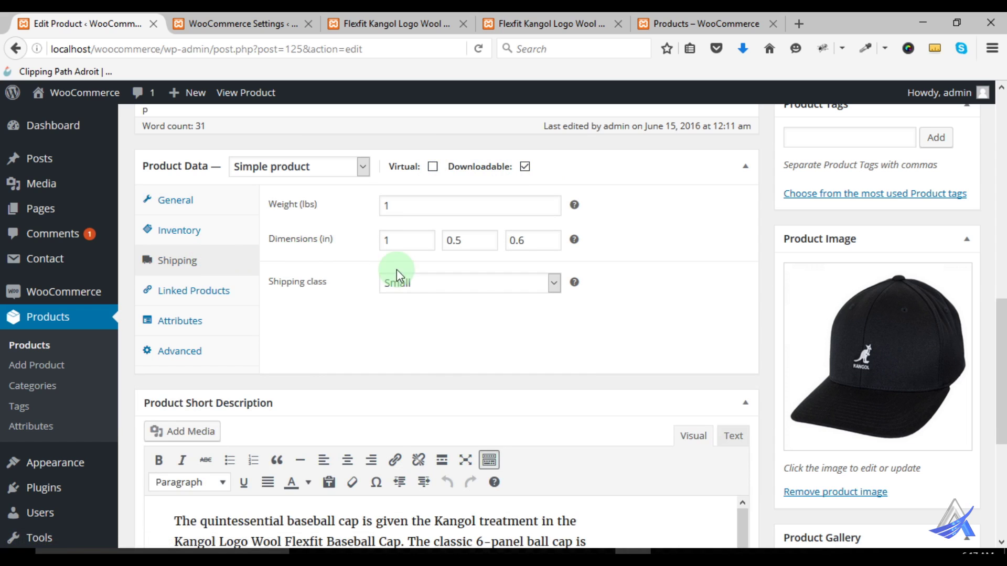
scroll(483, 285, up, 3)
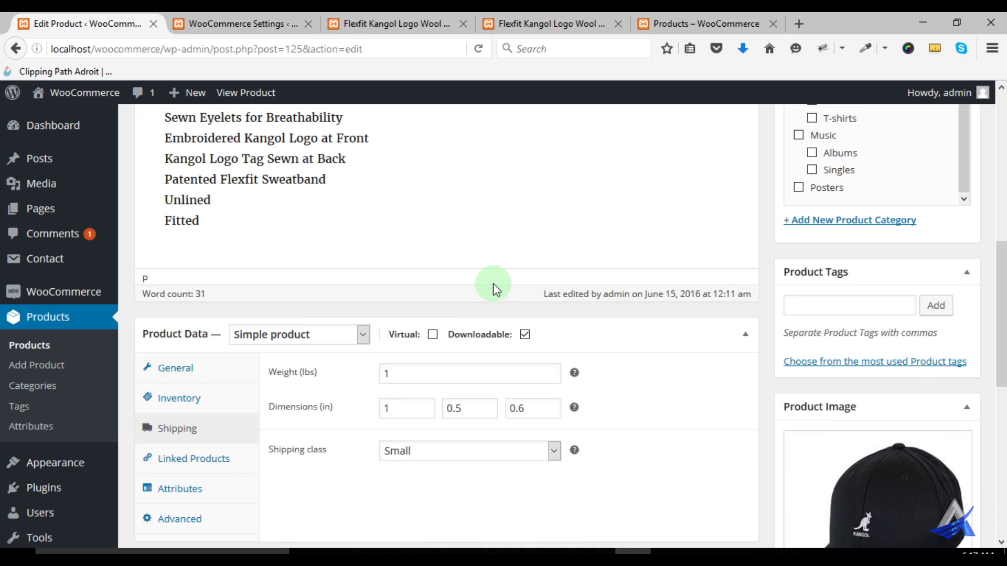
scroll(495, 286, down, 4)
scroll(495, 284, up, 3)
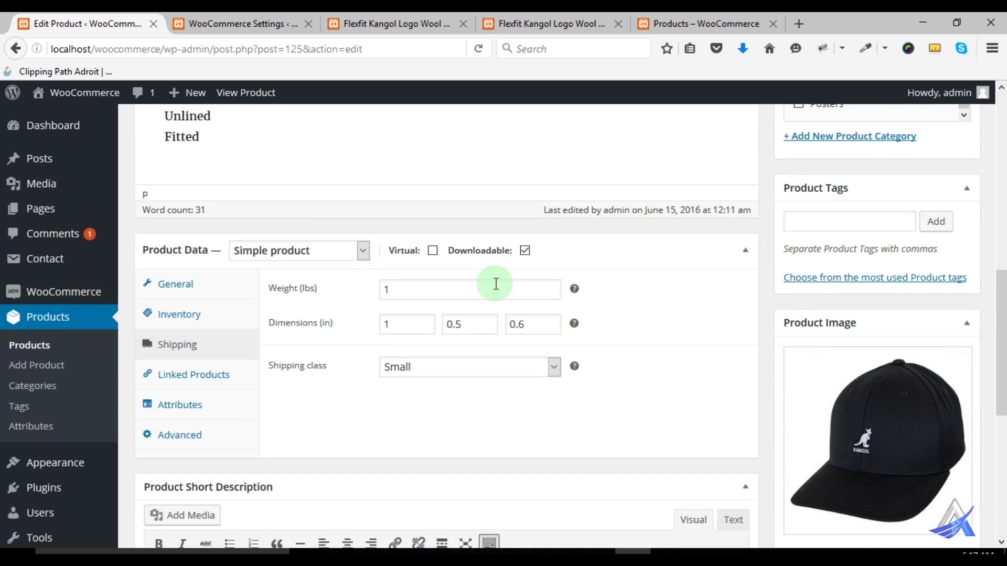
scroll(364, 328, up, 4)
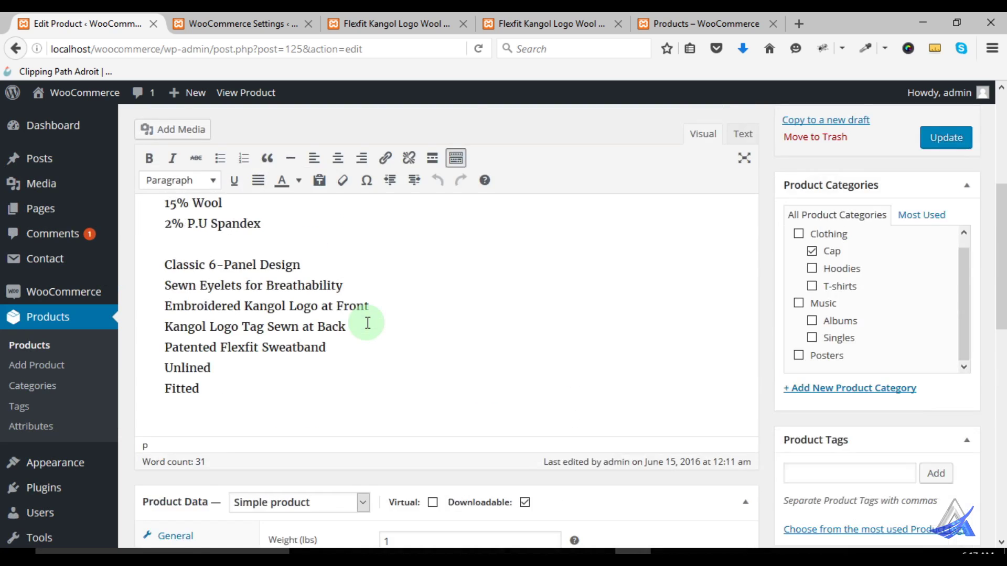
scroll(368, 323, up, 3)
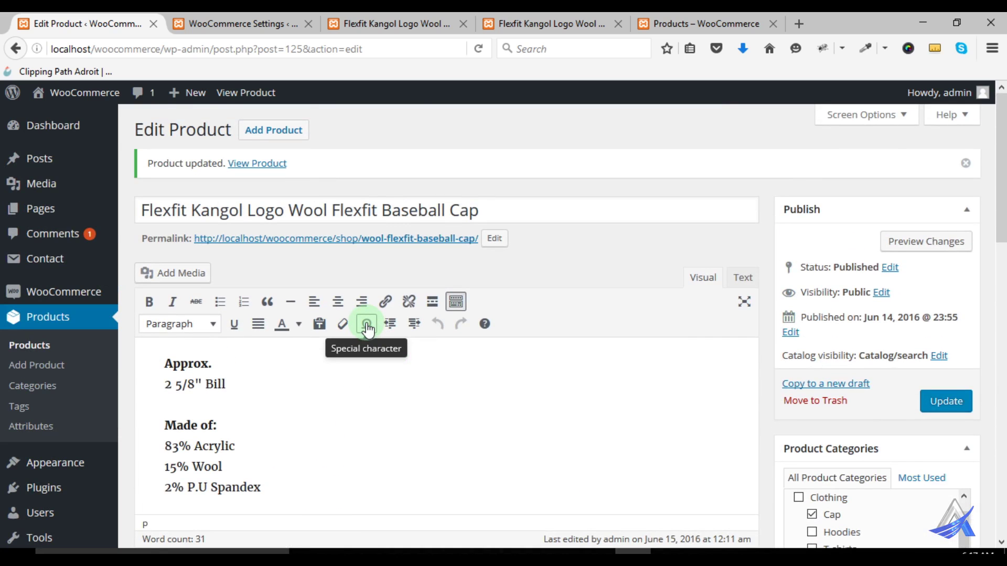